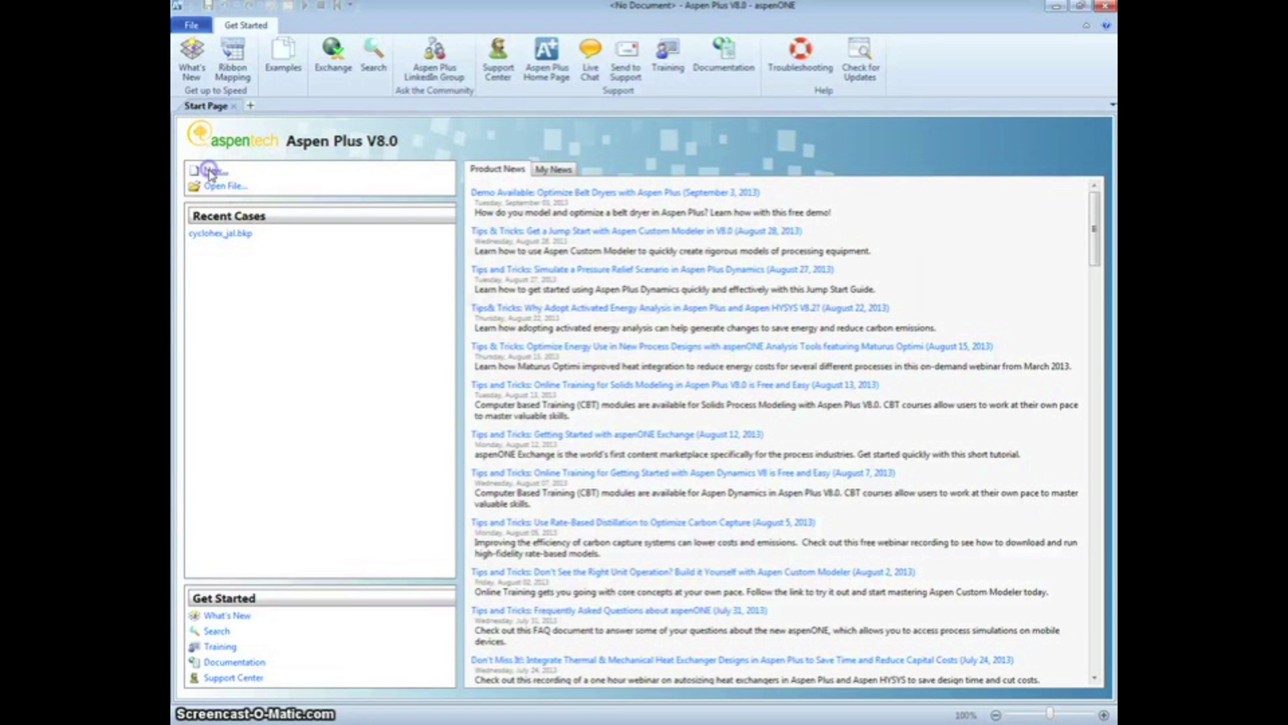
# Step: Start a new simulation from the Aspen Plus V8.0 Start Page
pyautogui.click(214, 170)
# Step: Create Simulation 1 from the General with Metric Units user template and enter the Simulation environment
pyautogui.click(411, 396)
pyautogui.click(597, 250)
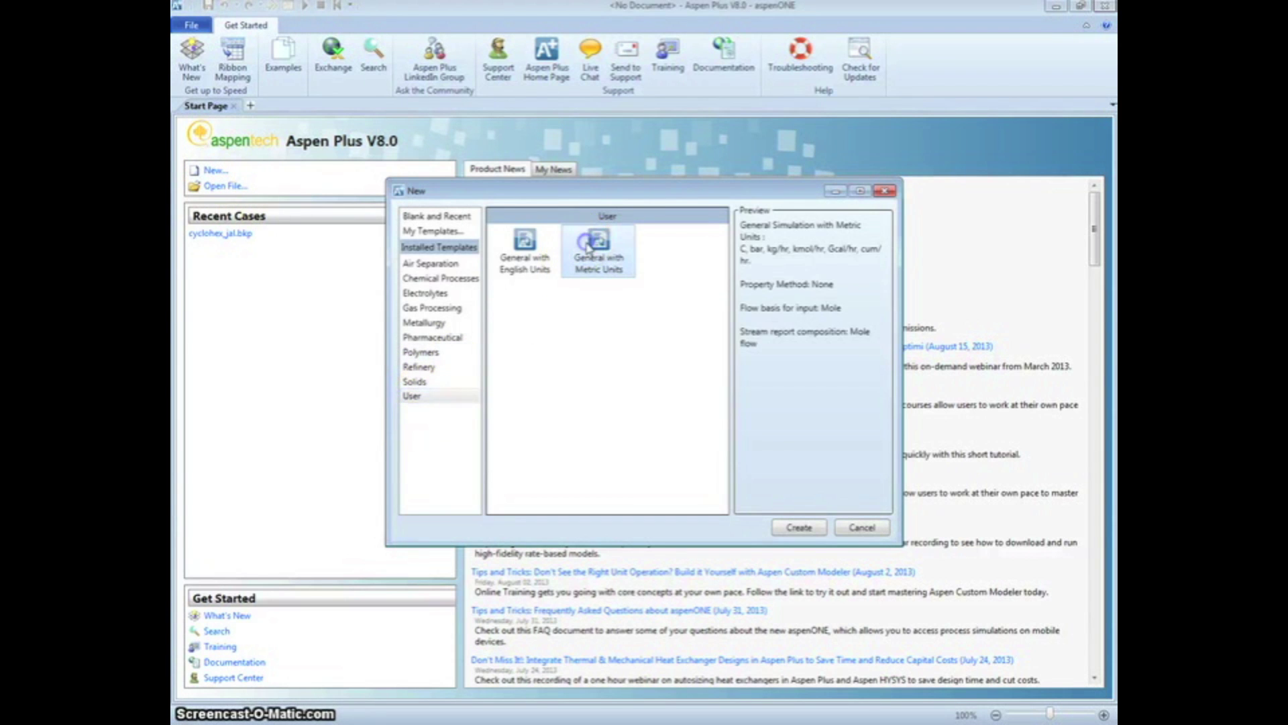
pyautogui.click(797, 528)
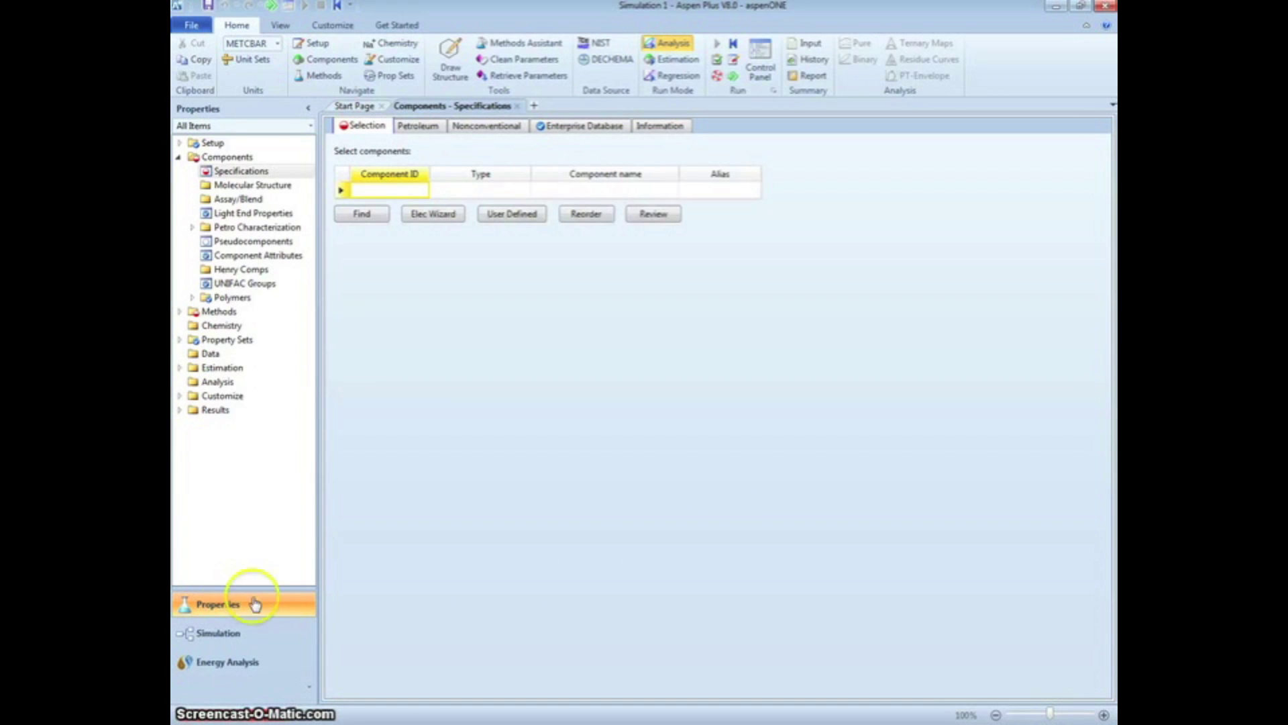
pyautogui.click(209, 637)
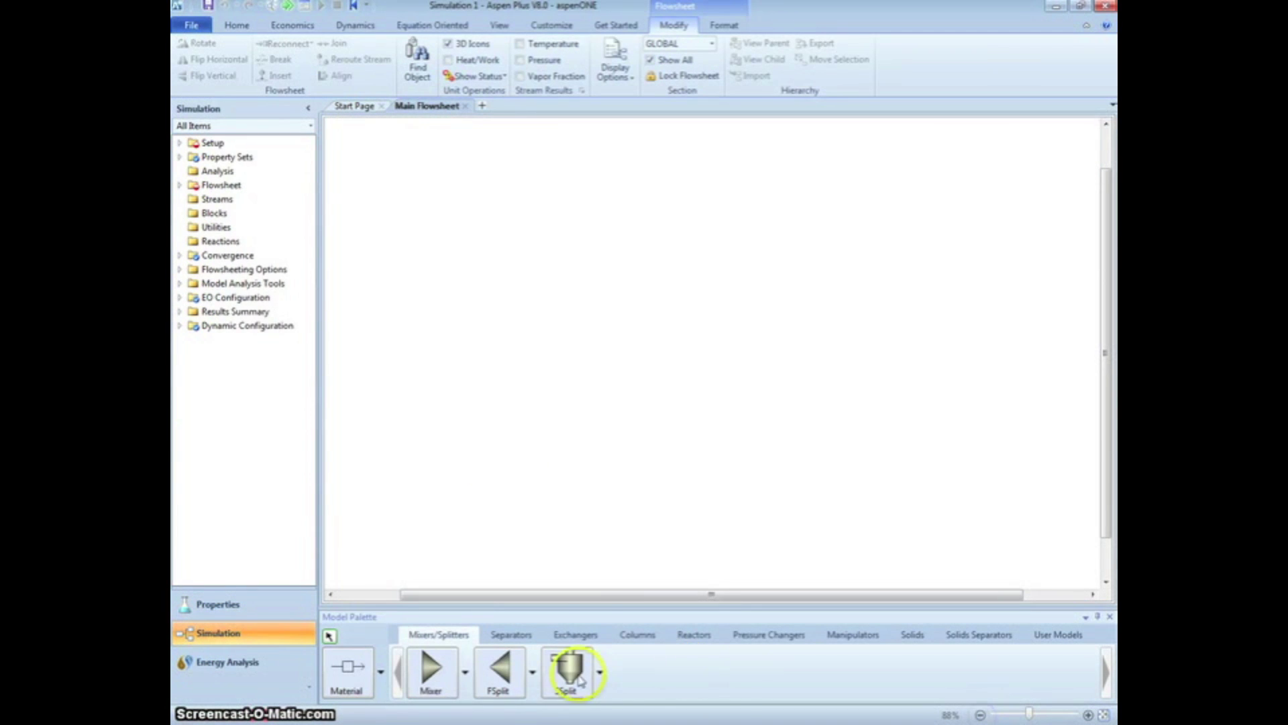
# Step: Place two HeatX exchanger blocks, B1 and B2, and zoom in on them
pyautogui.click(585, 632)
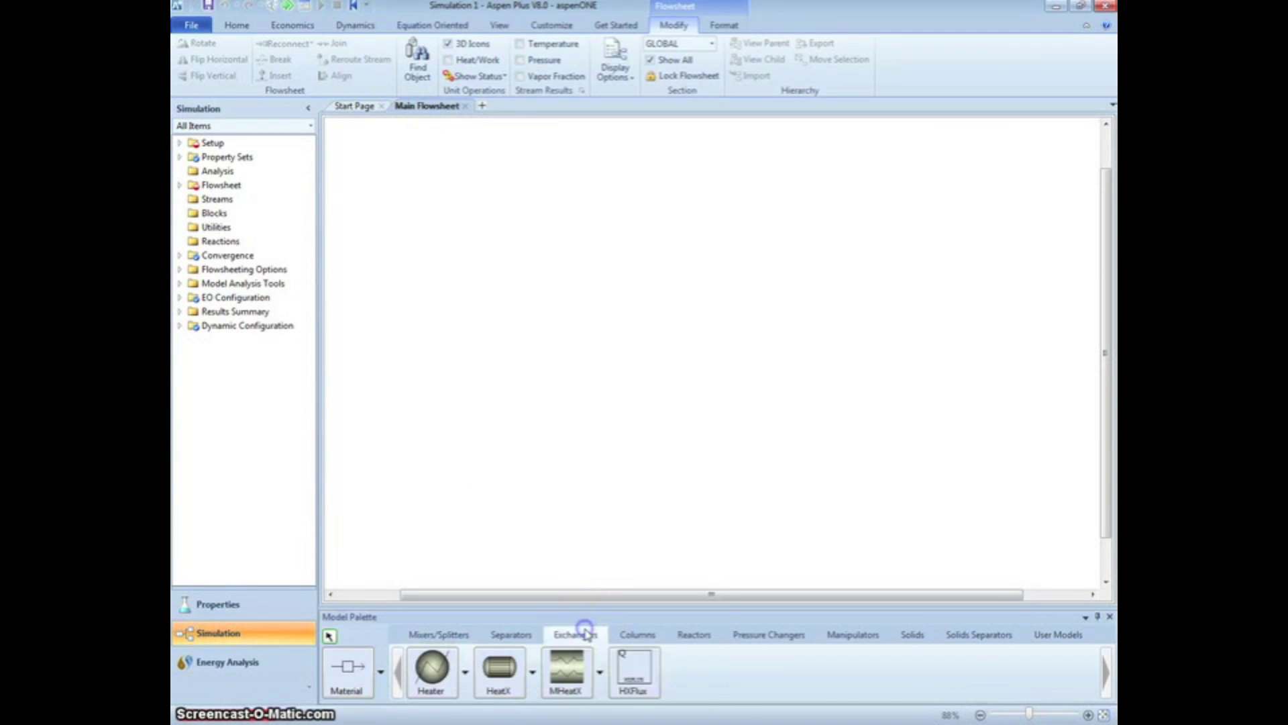
pyautogui.click(533, 672)
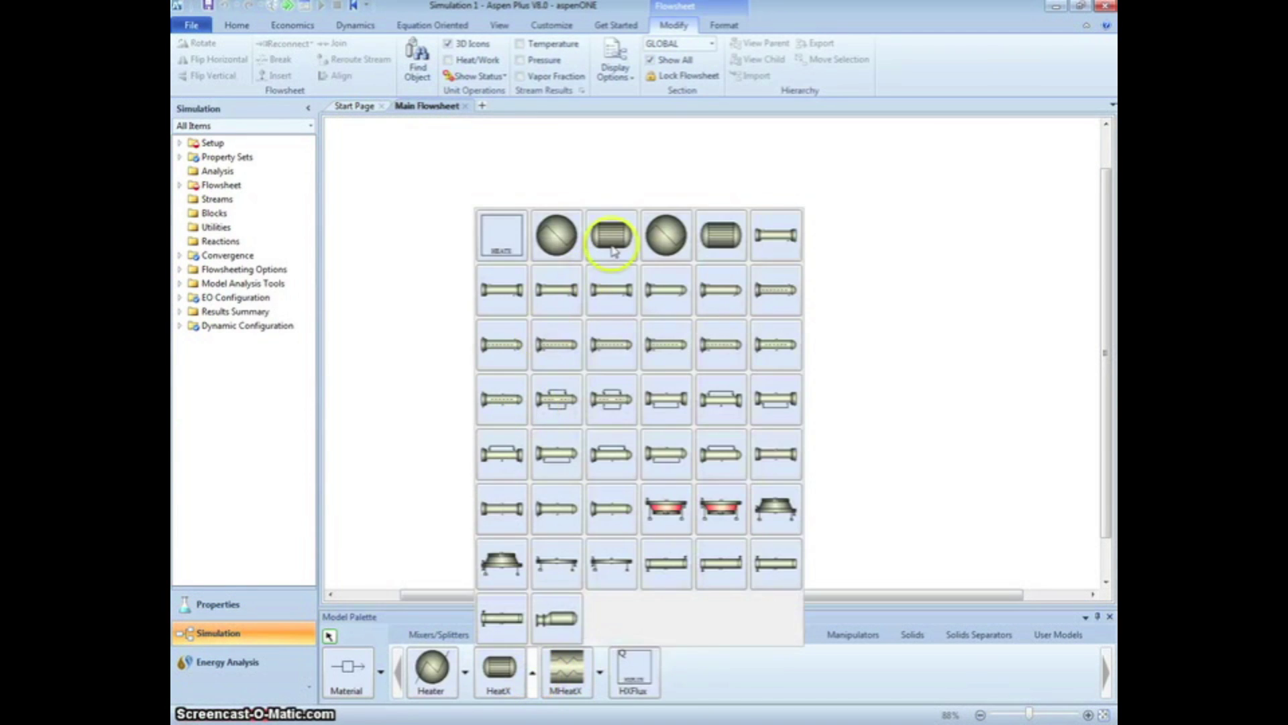
pyautogui.click(611, 244)
pyautogui.click(673, 477)
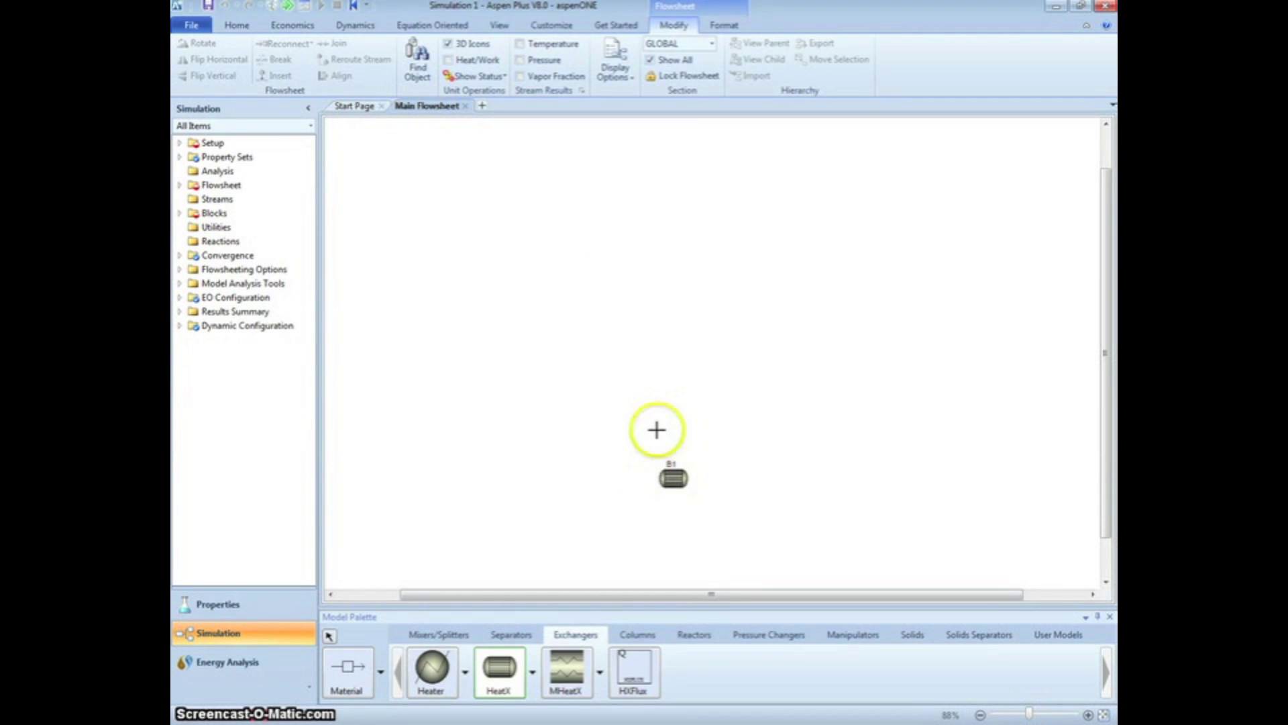
pyautogui.click(669, 410)
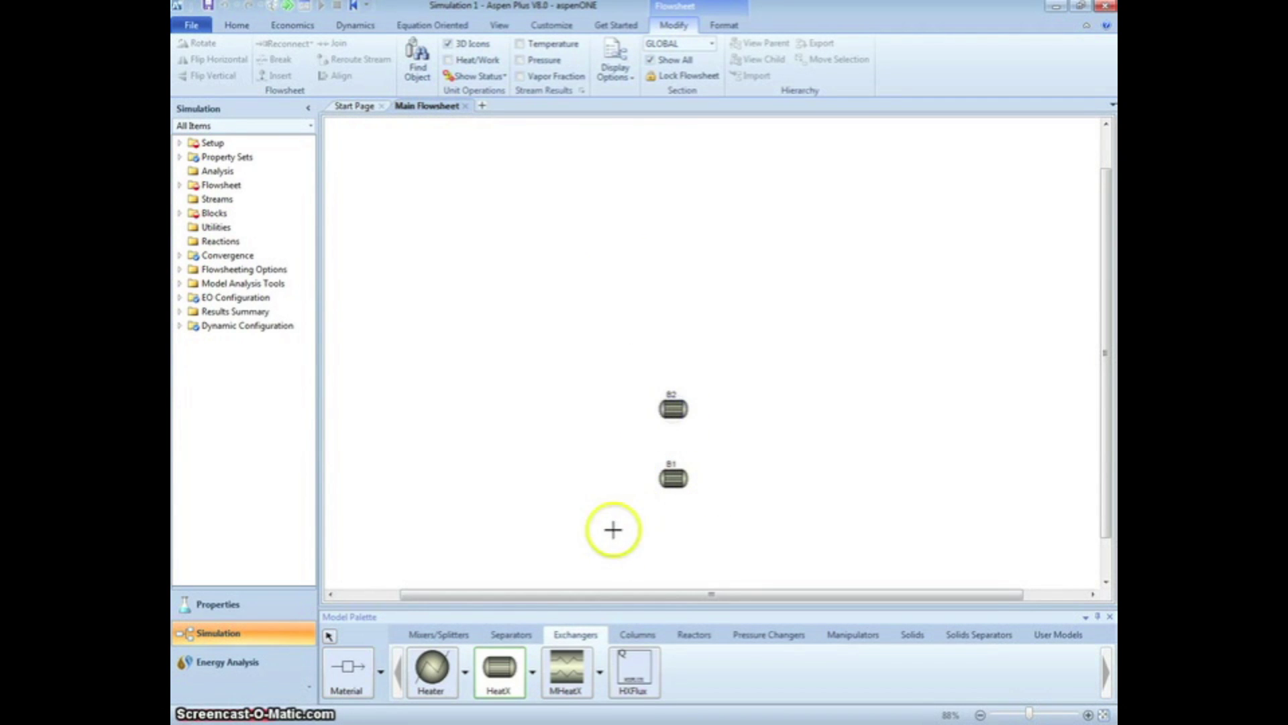
pyautogui.rightClick(601, 594)
pyautogui.click(1089, 715)
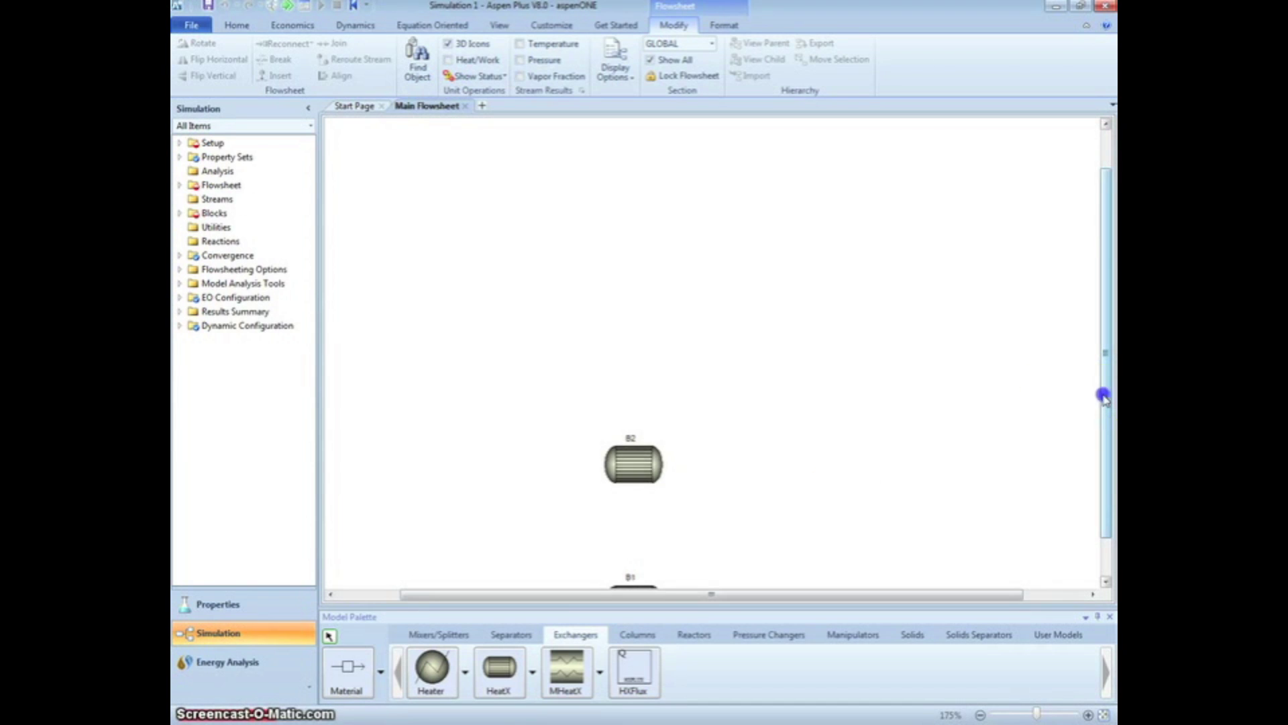
pyautogui.scroll(-1, 1104, 395)
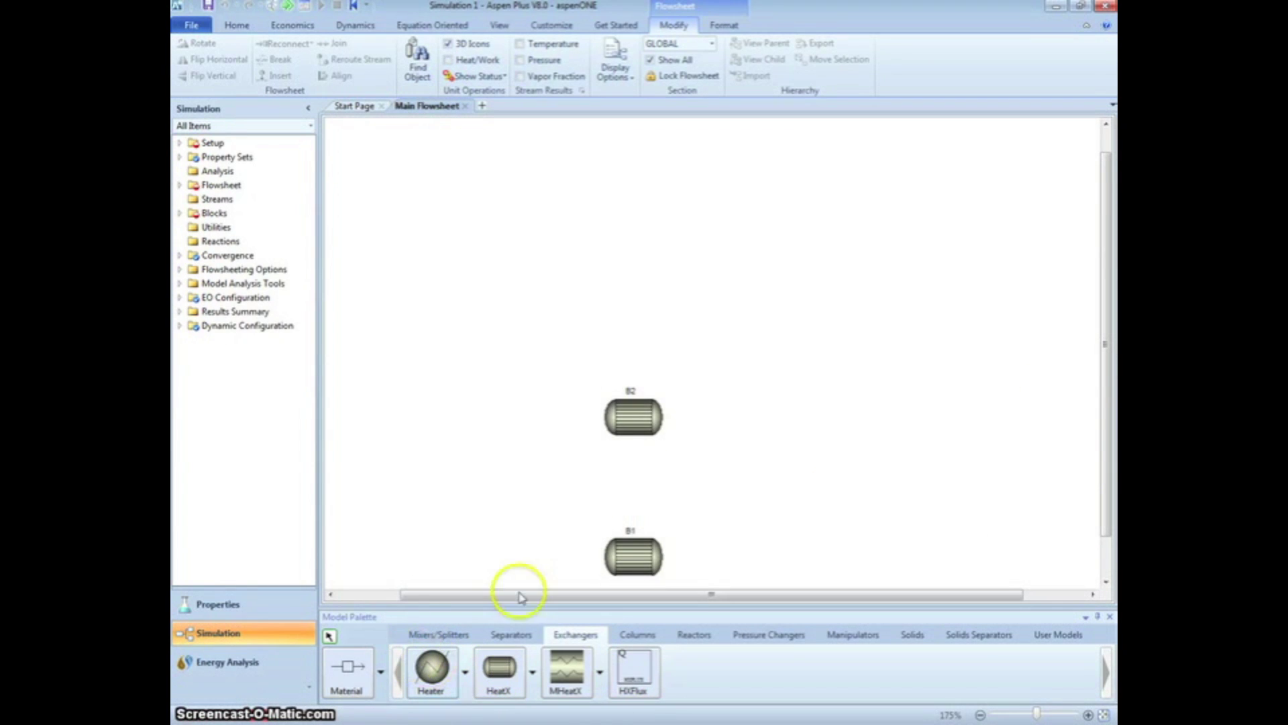
pyautogui.moveTo(632, 416); pyautogui.dragTo(636, 448)
pyautogui.click(741, 520)
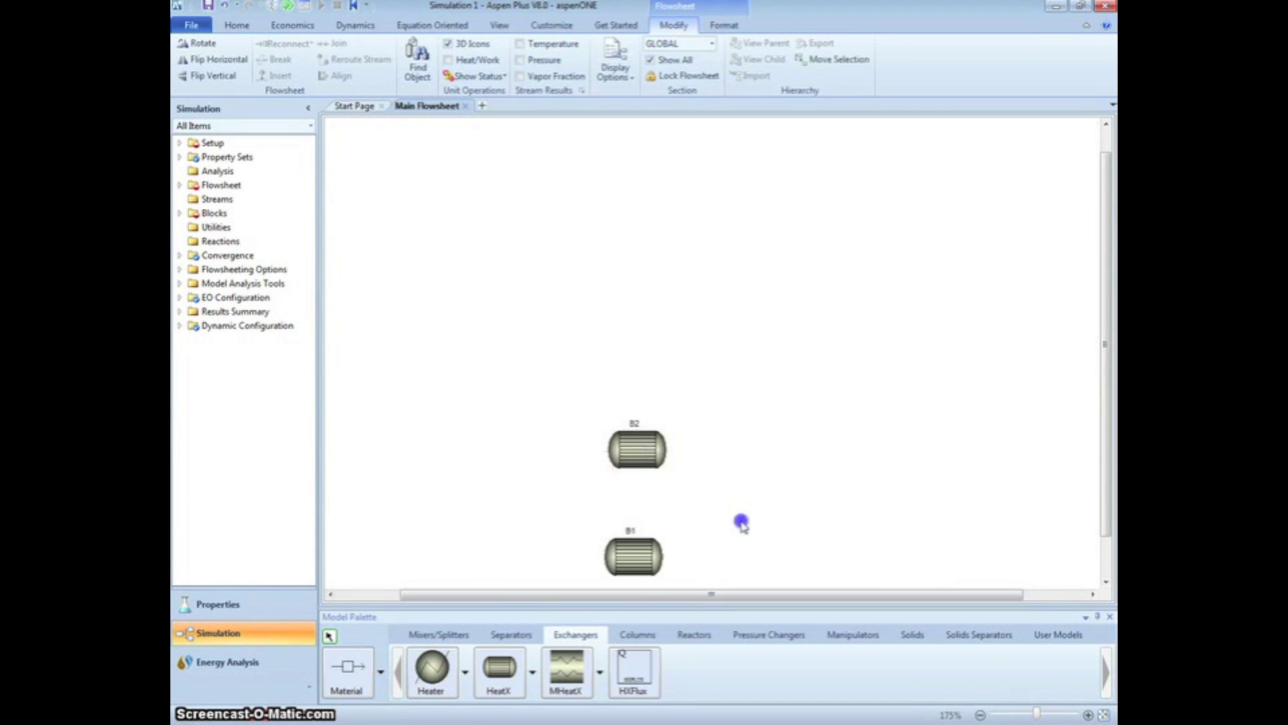
# Step: Rename B1 to DHEATX and B2 to SHEATX, moving both labels beside their blocks
pyautogui.click(634, 545)
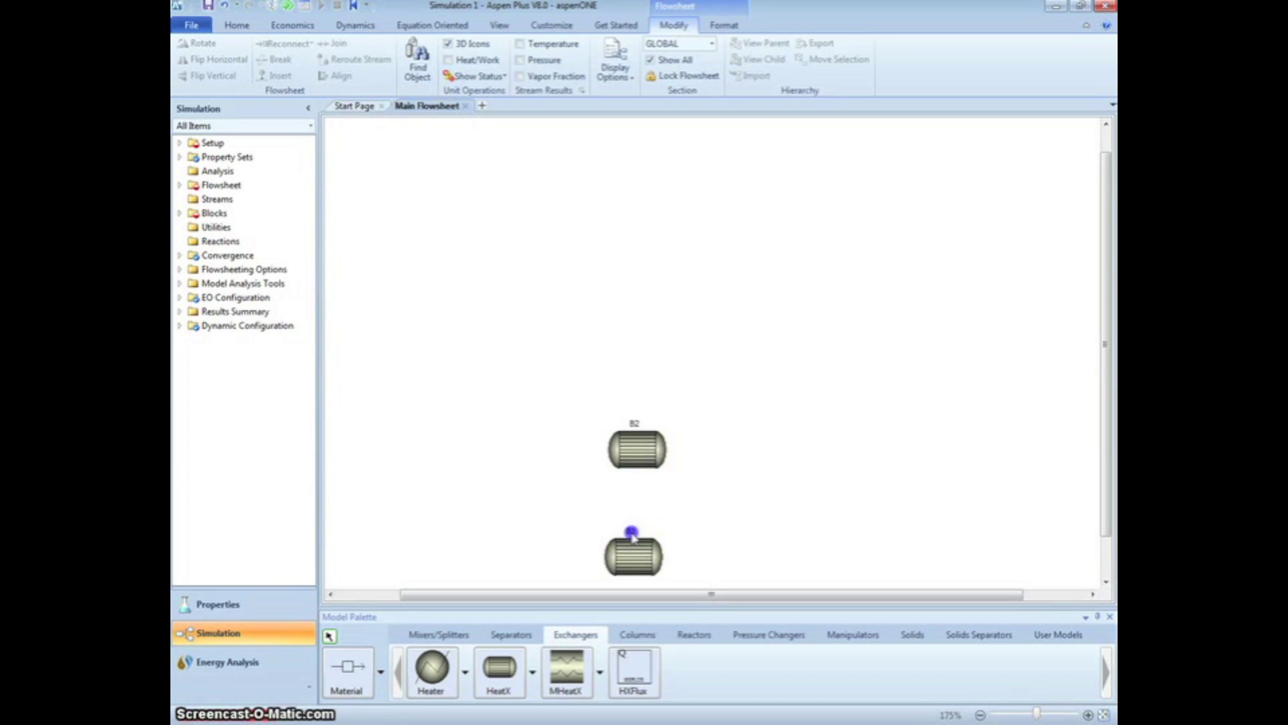
pyautogui.click(632, 531)
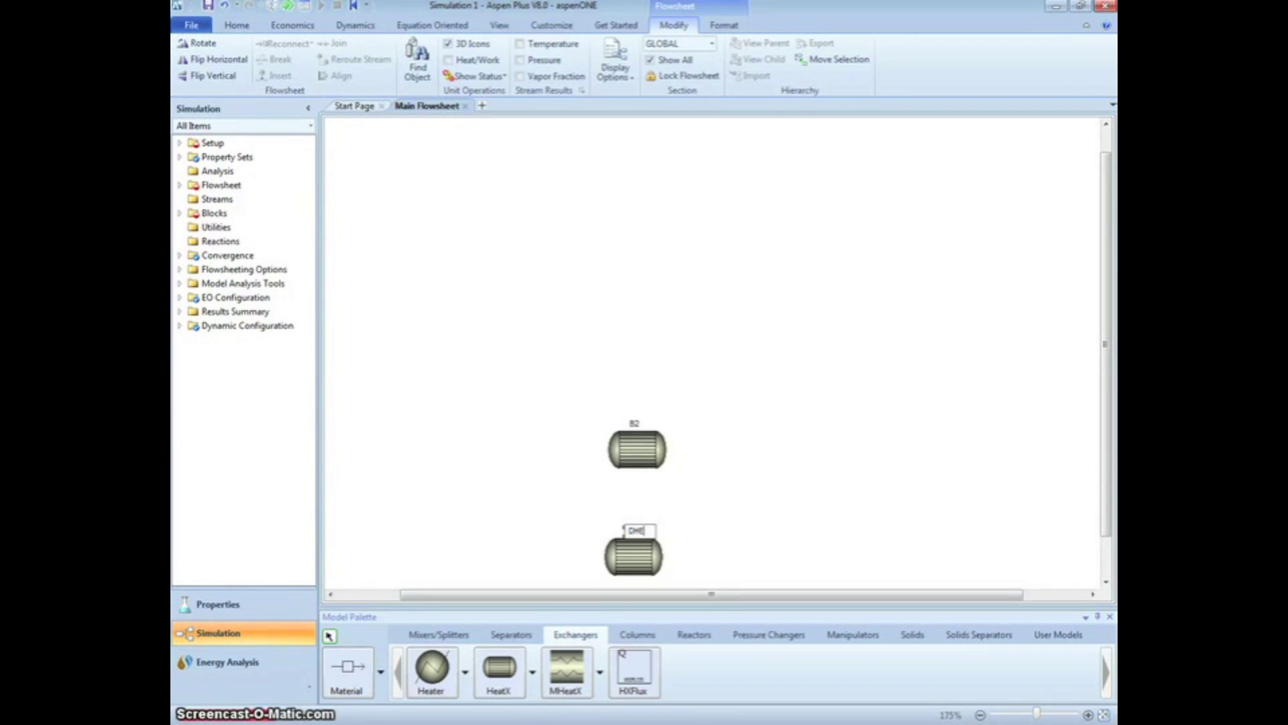
pyautogui.write('DHEATX')
pyautogui.press('Return')
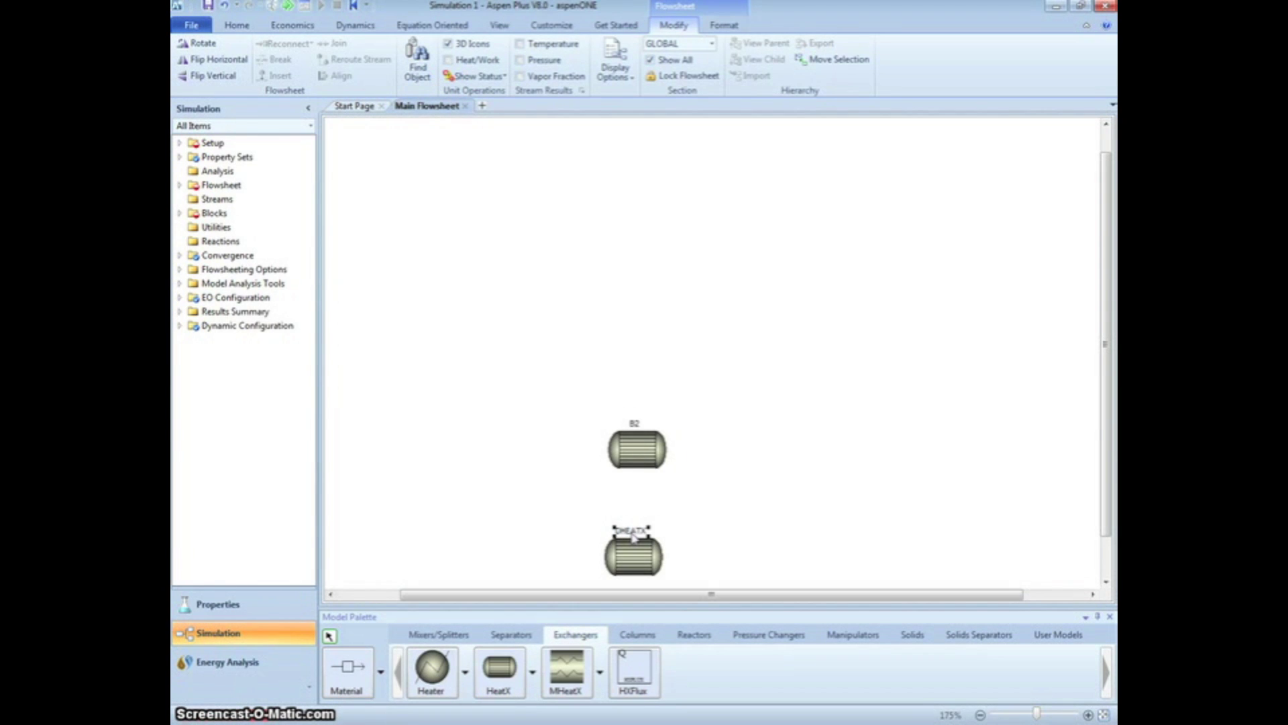
pyautogui.moveTo(656, 534); pyautogui.dragTo(713, 569)
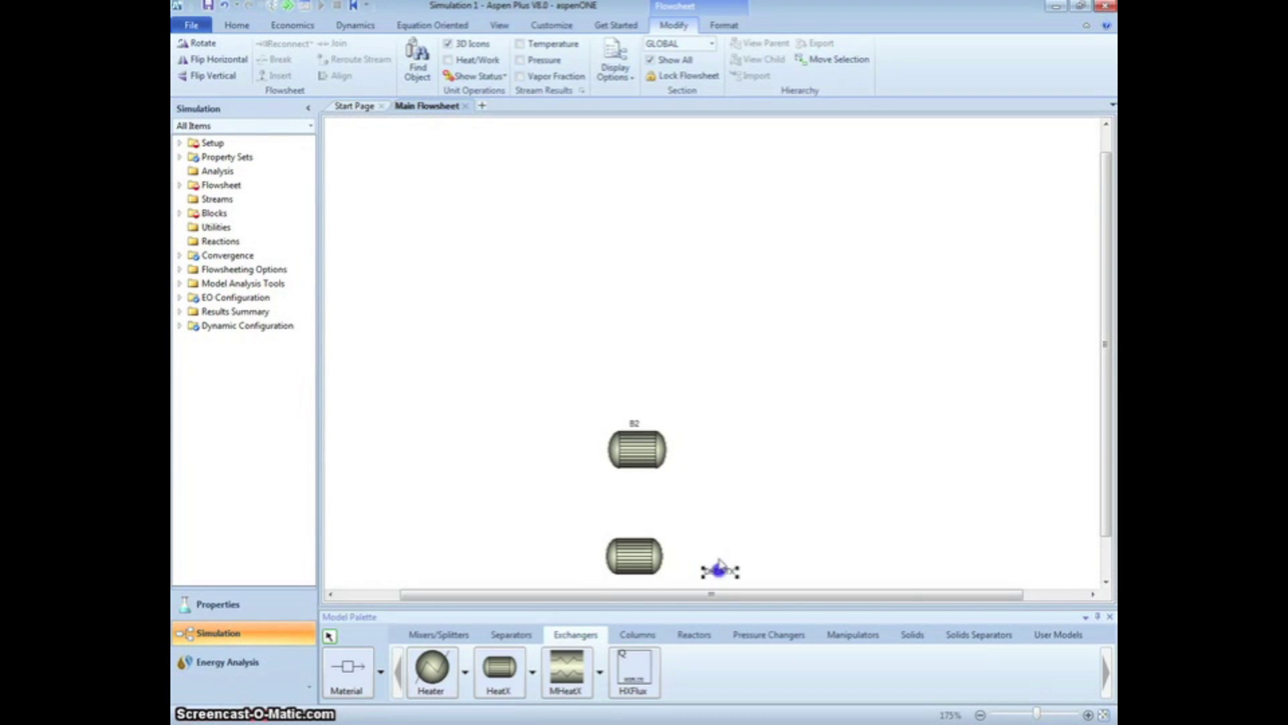
pyautogui.click(738, 488)
pyautogui.click(635, 424)
pyautogui.moveTo(634, 424); pyautogui.dragTo(715, 469)
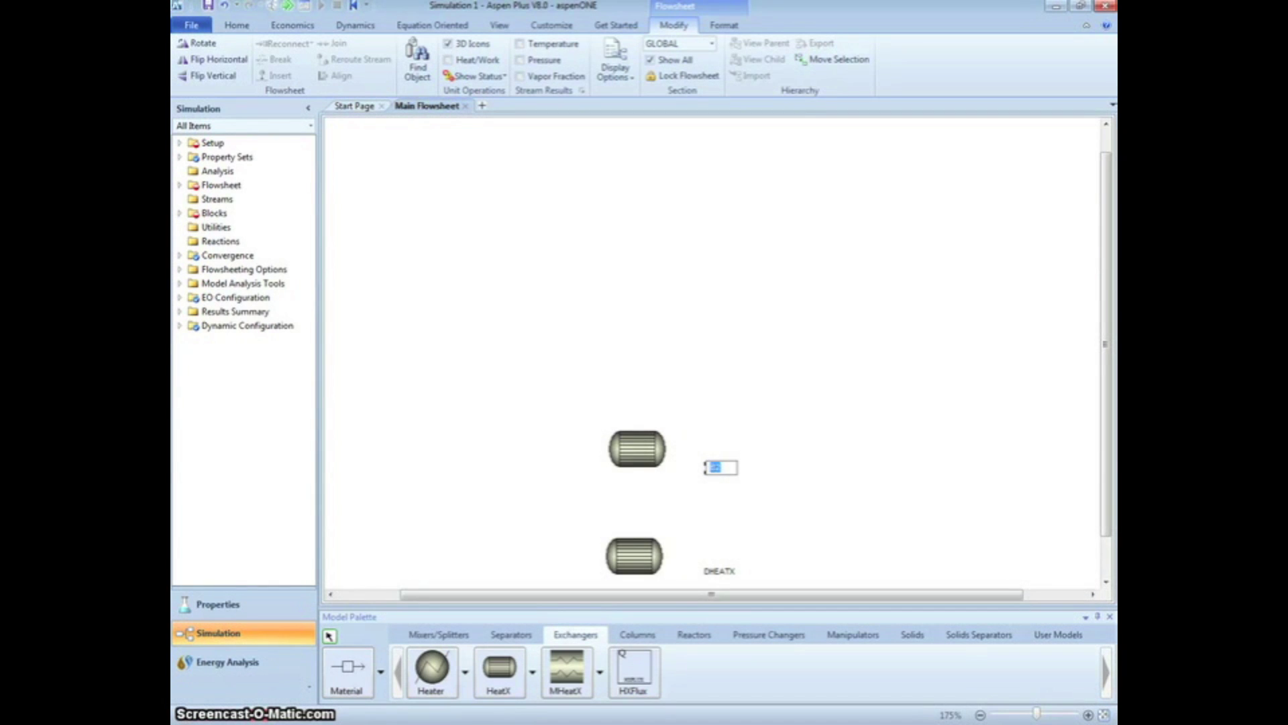
pyautogui.click(389, 521)
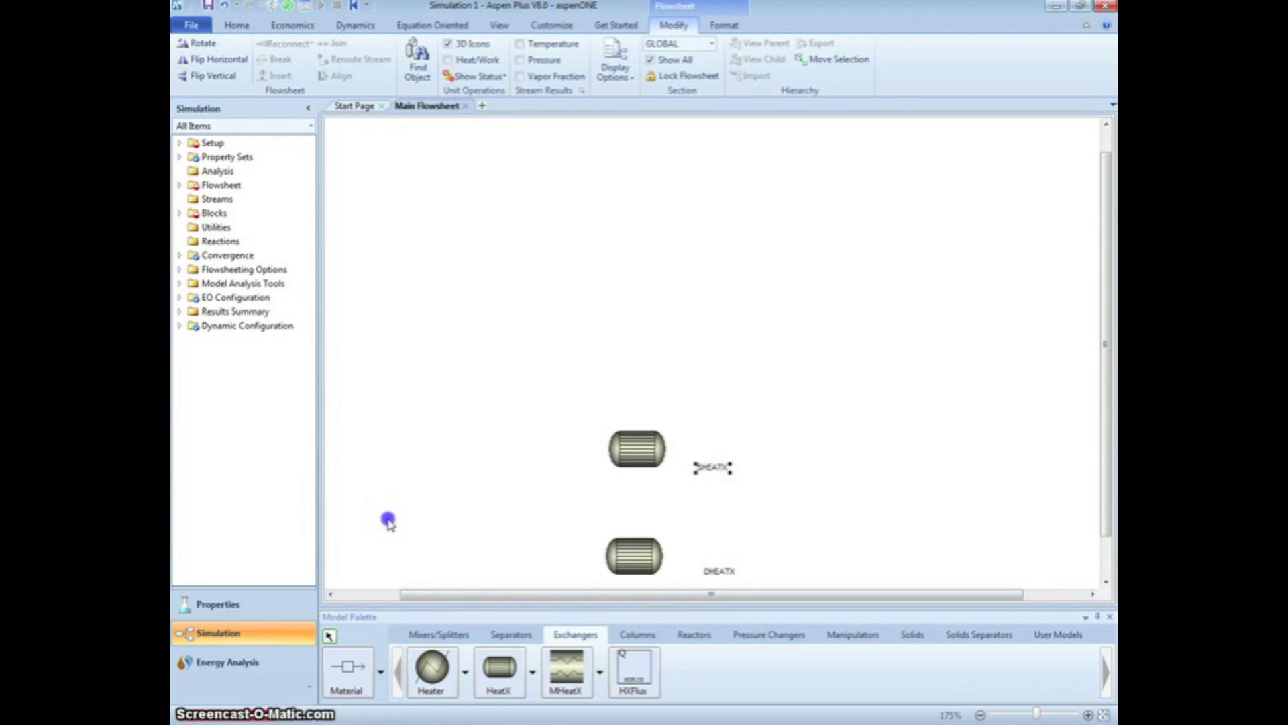
# Step: Place two Heater blocks, B3 and B4, above the exchangers
pyautogui.click(437, 672)
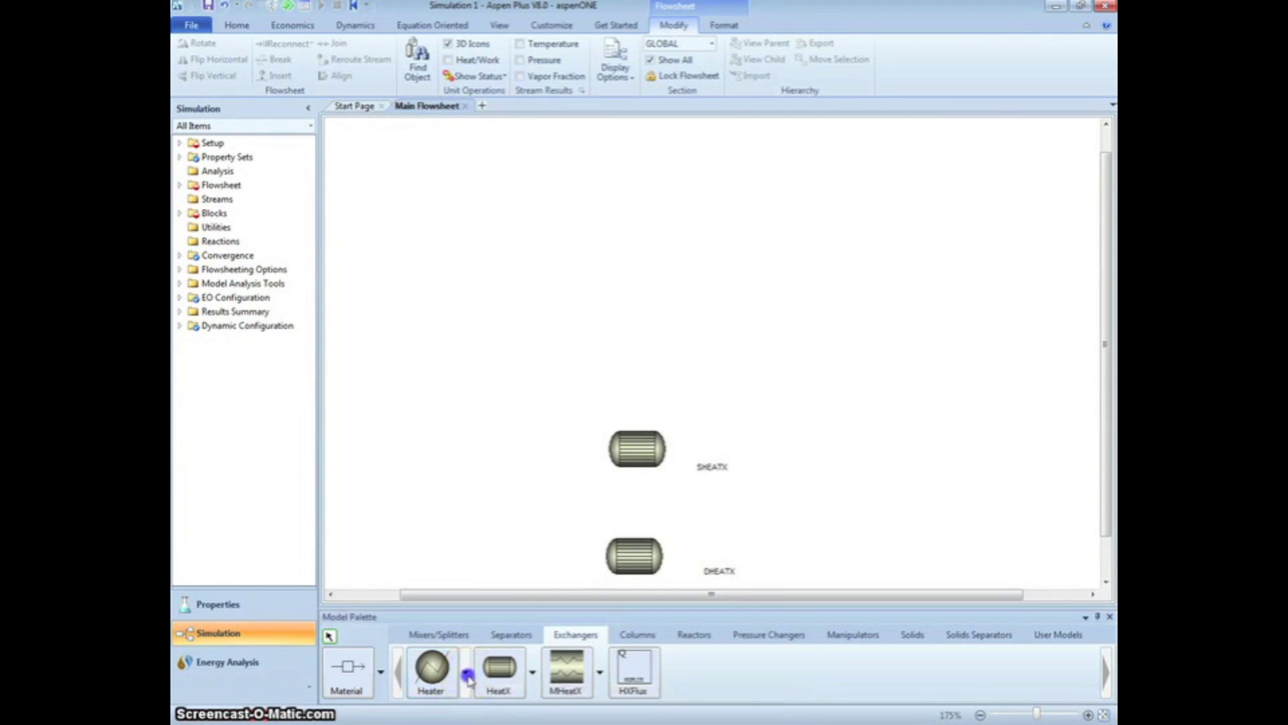
pyautogui.click(465, 672)
pyautogui.click(495, 509)
pyautogui.click(638, 302)
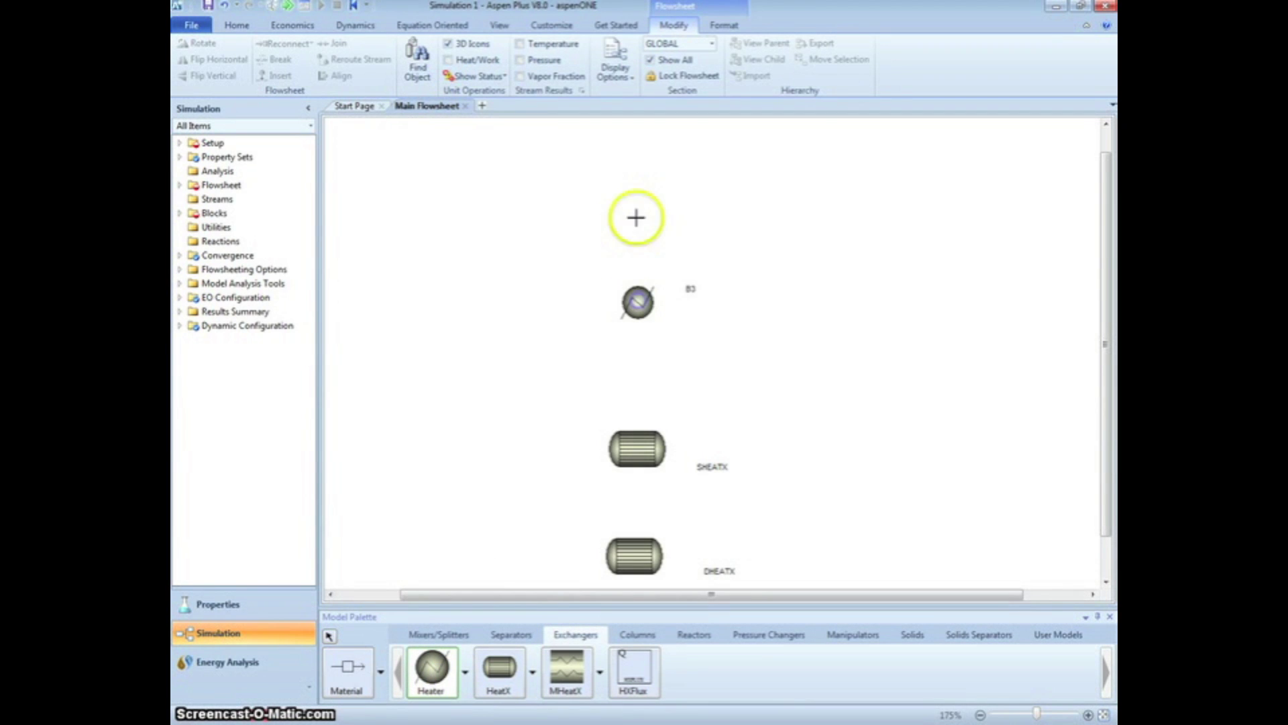
pyautogui.click(641, 210)
pyautogui.rightClick(747, 238)
# Step: Rename heater B3 to HEATER2 and heater B4 to HEATER1
pyautogui.click(682, 286)
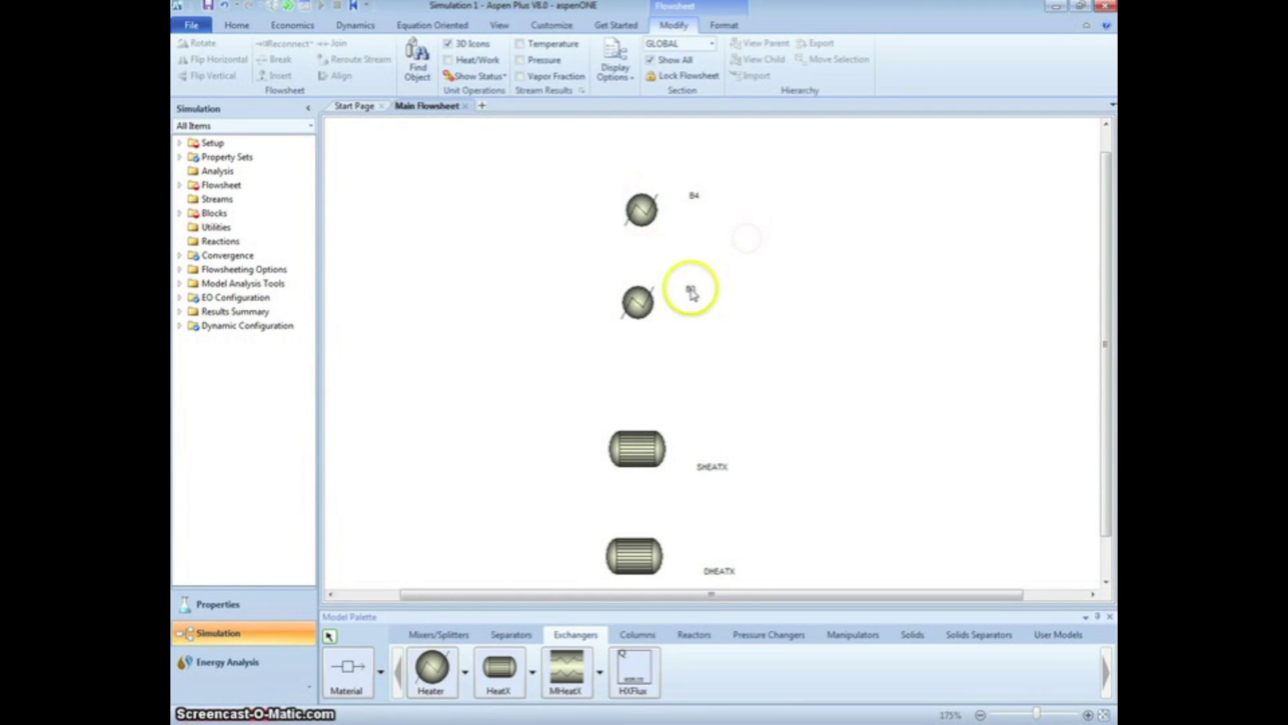
pyautogui.click(691, 289)
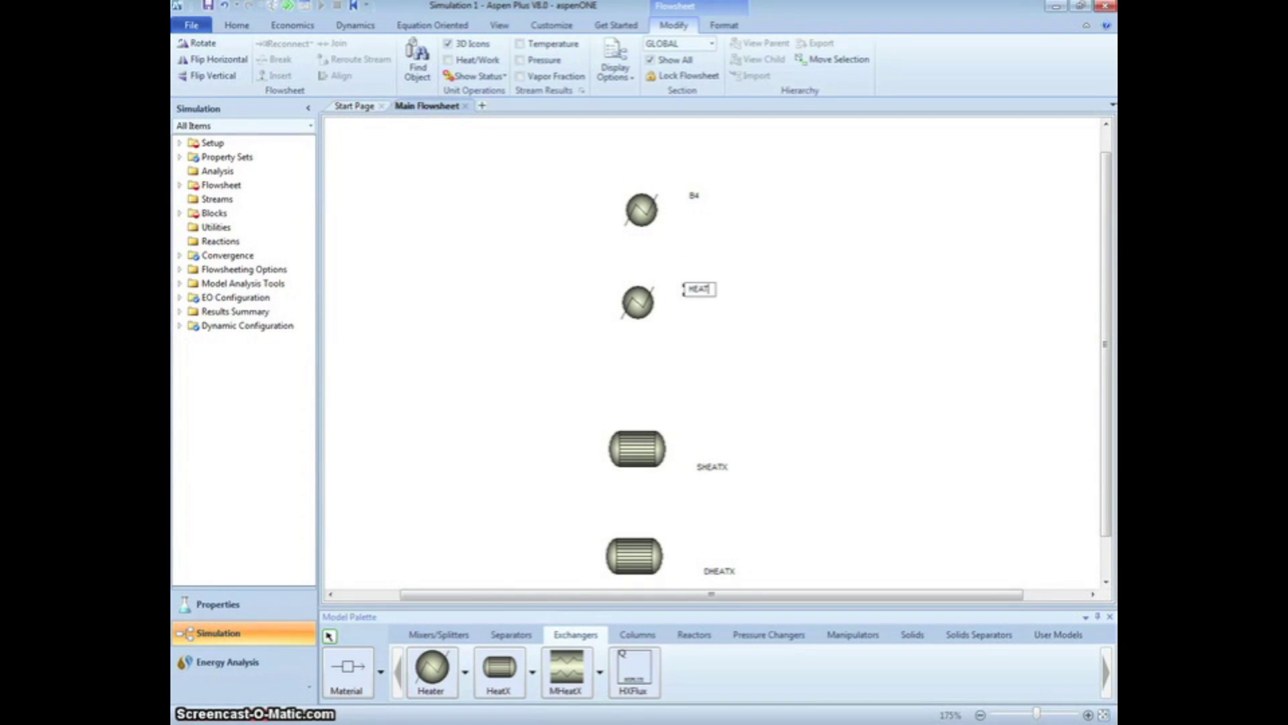
pyautogui.write('HEATER2')
pyautogui.press('Return')
pyautogui.click(695, 197)
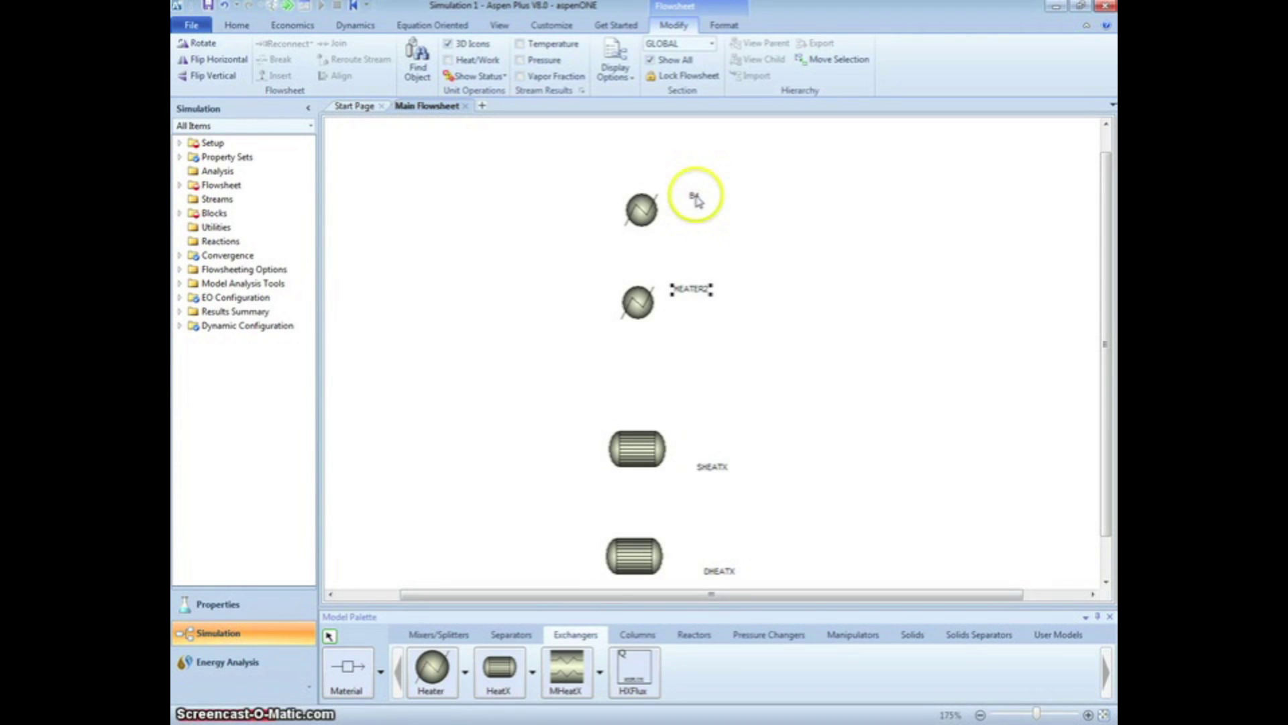
pyautogui.write('HEATER1')
pyautogui.press('Return')
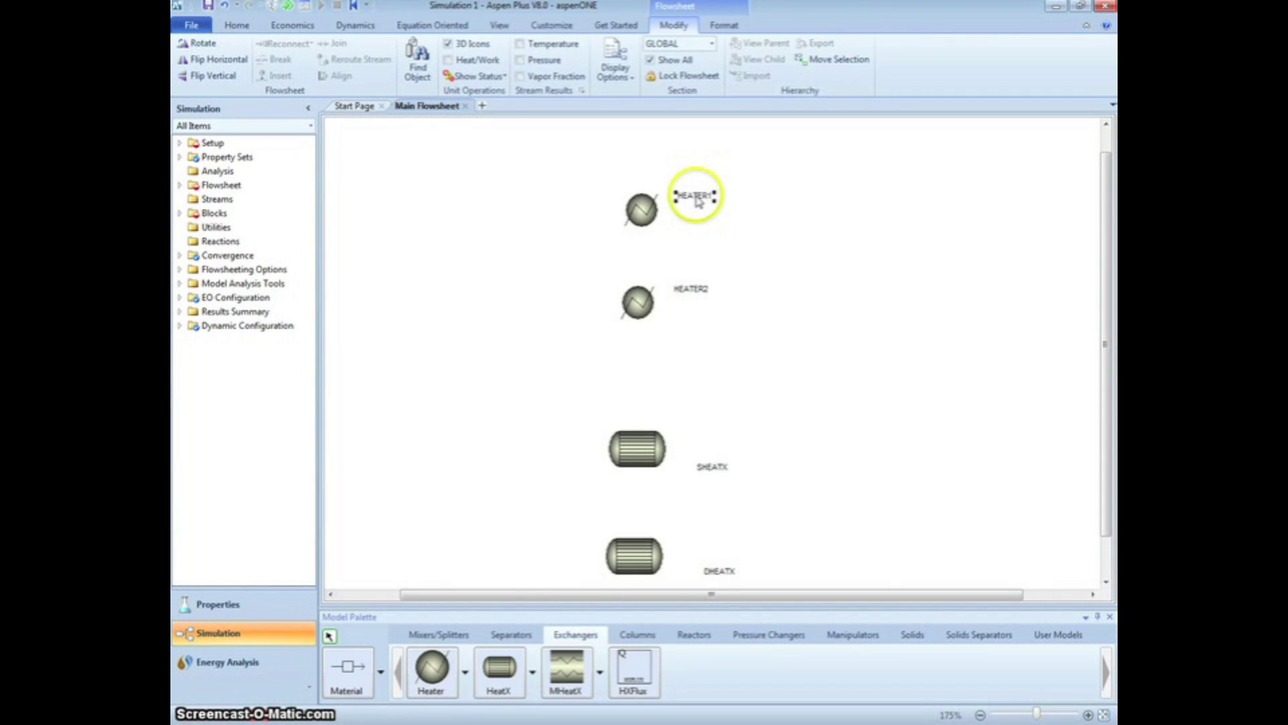
# Step: Place two Dupl duplicator blocks, B5 left and B6 right, and delete the extra block B7
pyautogui.click(867, 637)
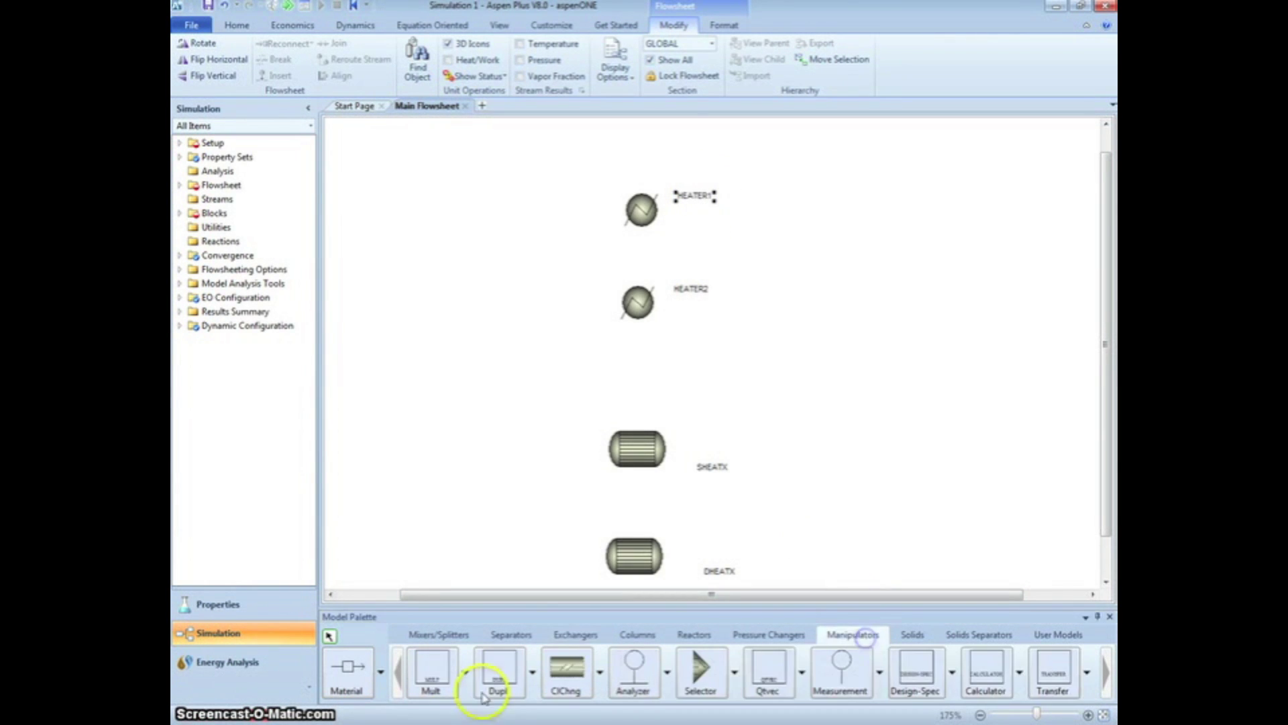
pyautogui.click(497, 675)
pyautogui.click(403, 340)
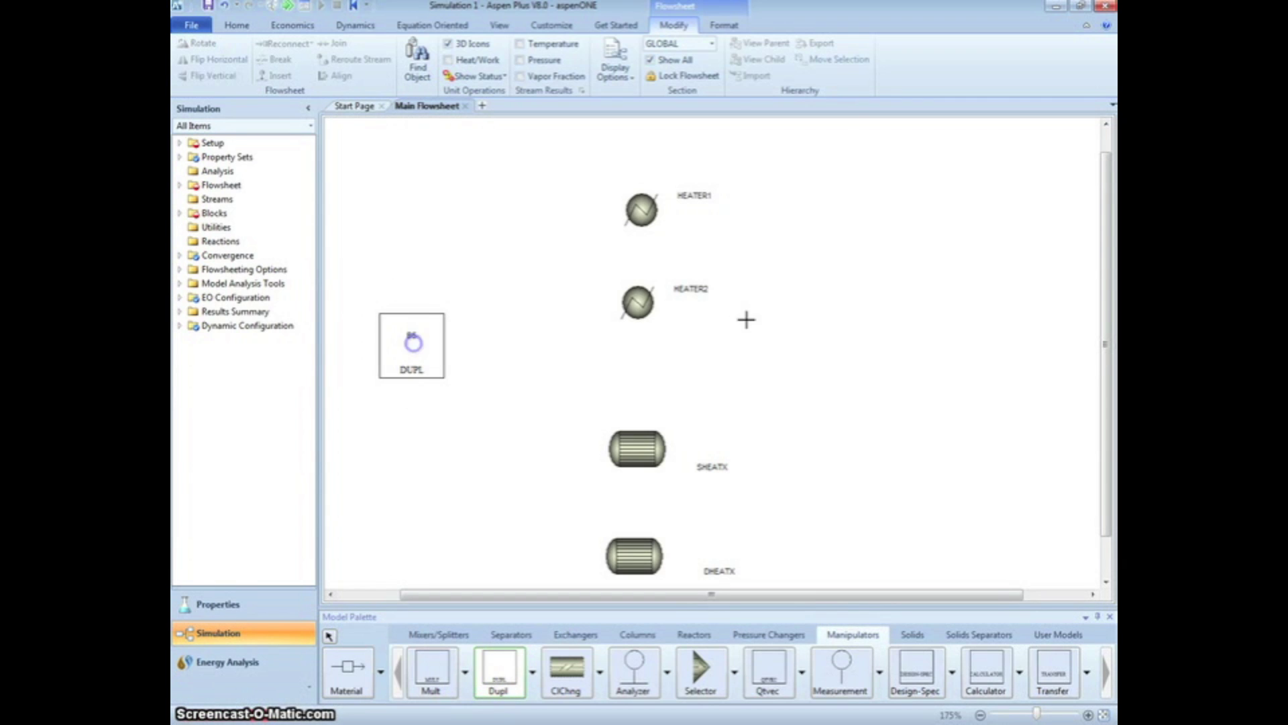
pyautogui.click(984, 329)
pyautogui.rightClick(987, 334)
pyautogui.rightClick(416, 339)
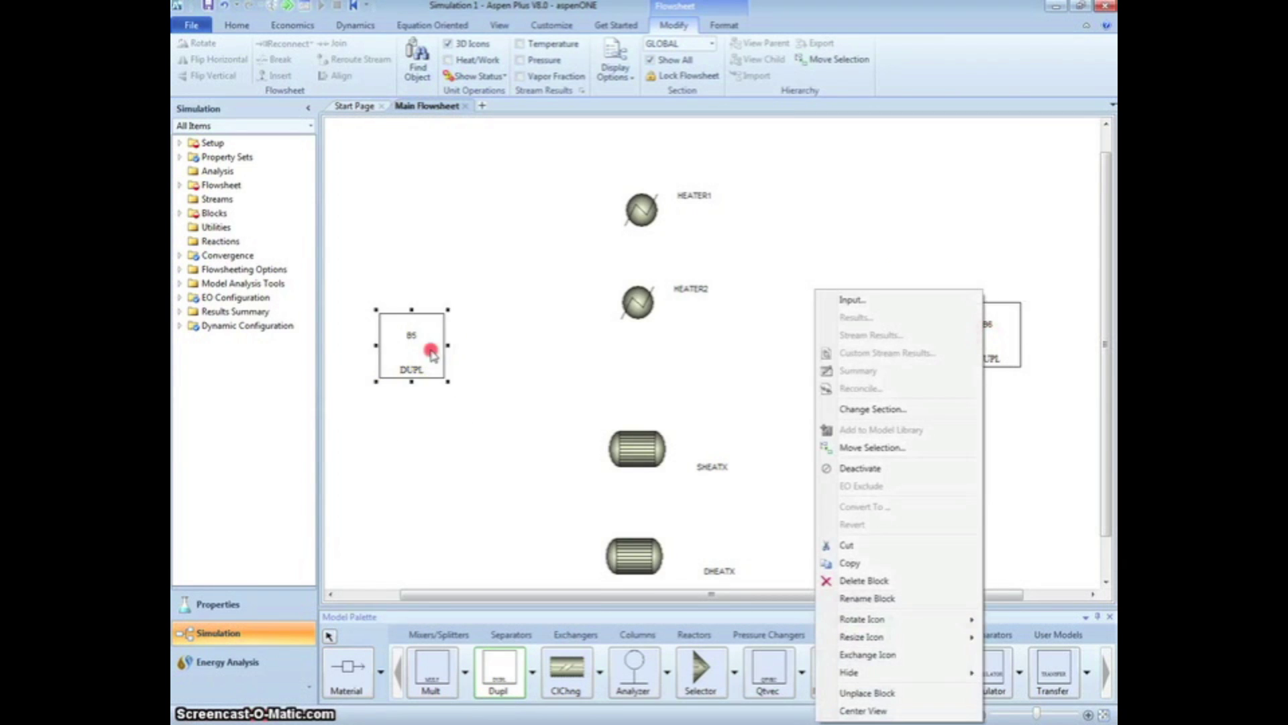
pyautogui.click(508, 228)
pyautogui.rightClick(456, 310)
pyautogui.click(494, 245)
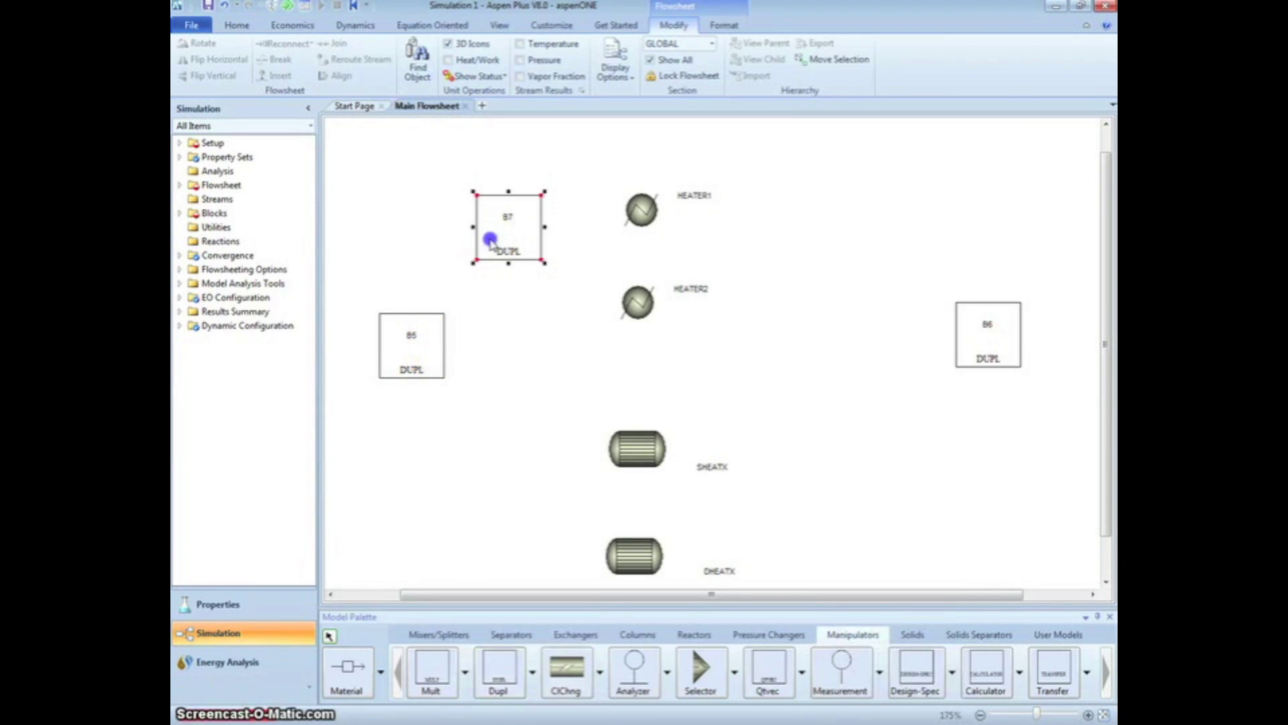
pyautogui.press('Delete')
pyautogui.press('Return')
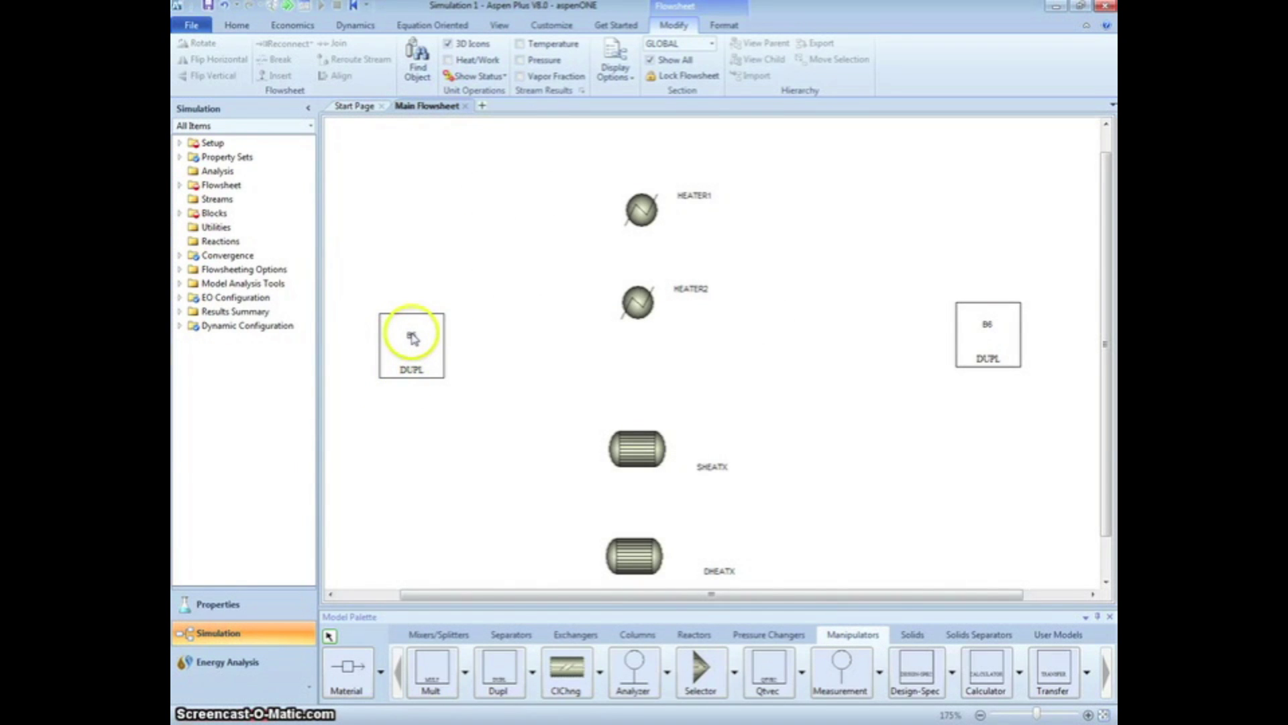
# Step: Rename duplicator B5 to HCARBON and B6 to WATER
pyautogui.click(411, 336)
pyautogui.write('HCARB')
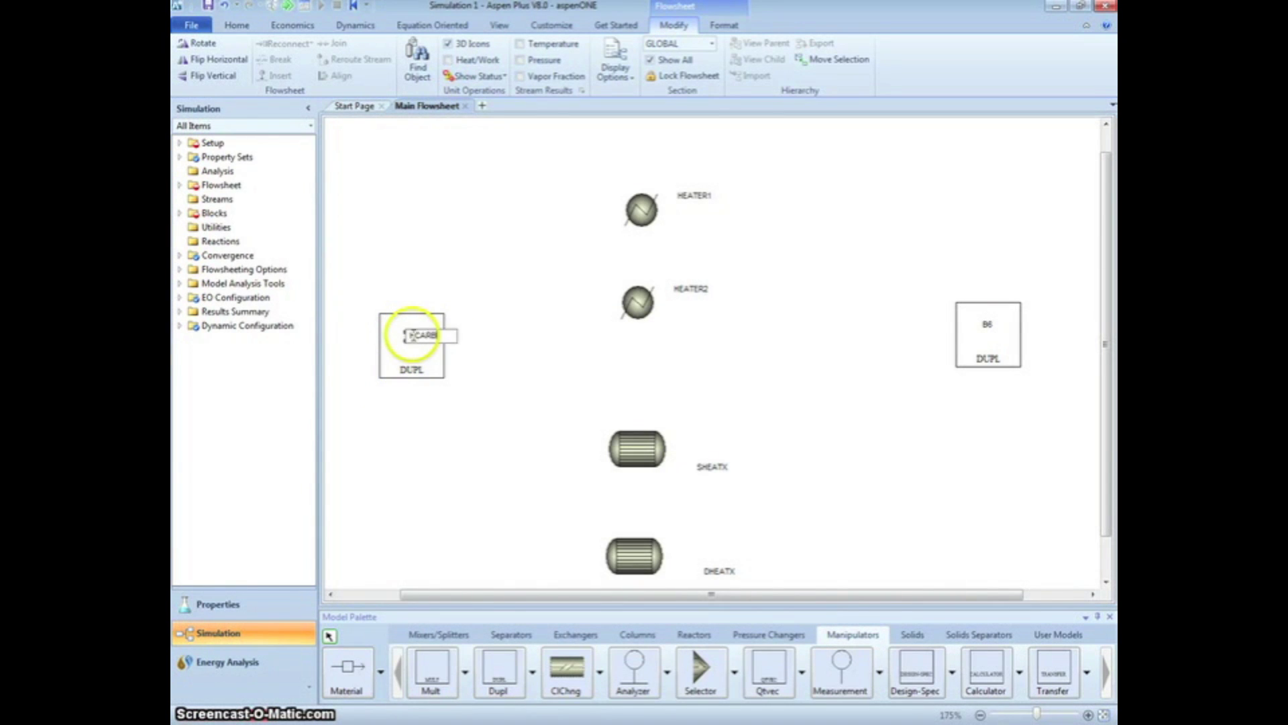
pyautogui.write('ON')
pyautogui.click(849, 301)
pyautogui.click(988, 325)
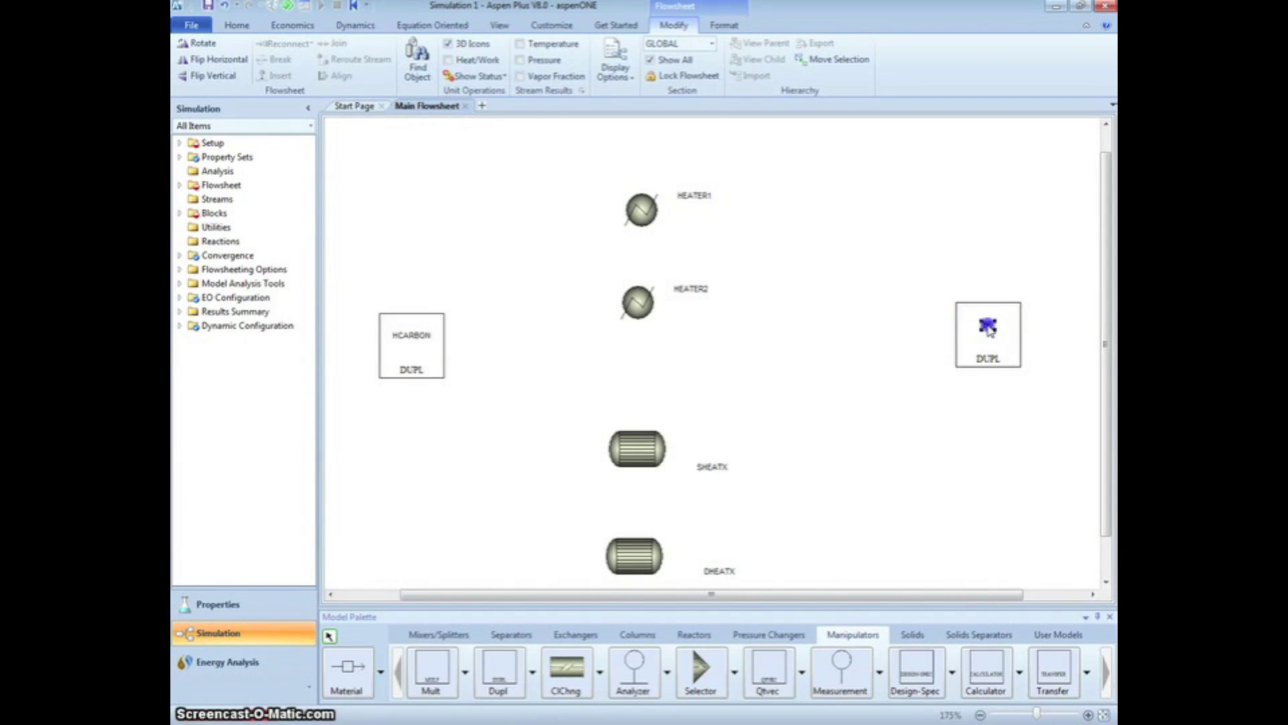
pyautogui.click(929, 515)
pyautogui.write('WATE')
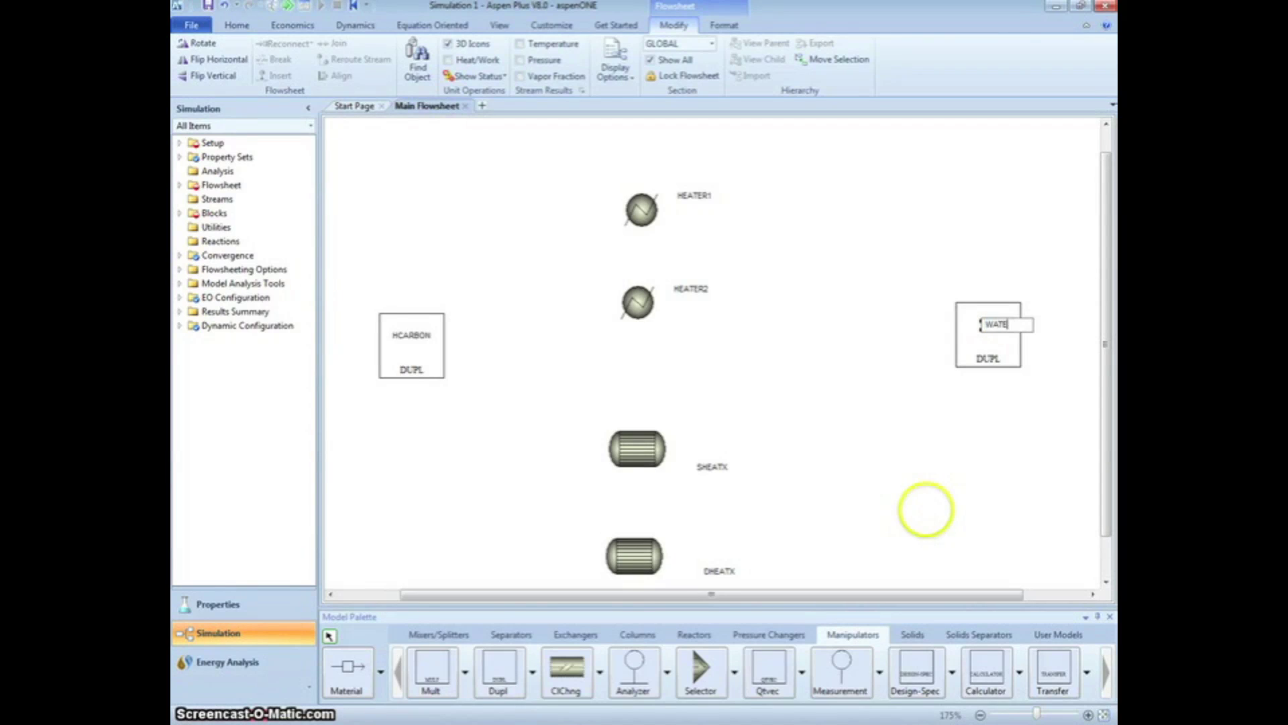
pyautogui.write('R')
pyautogui.press('Return')
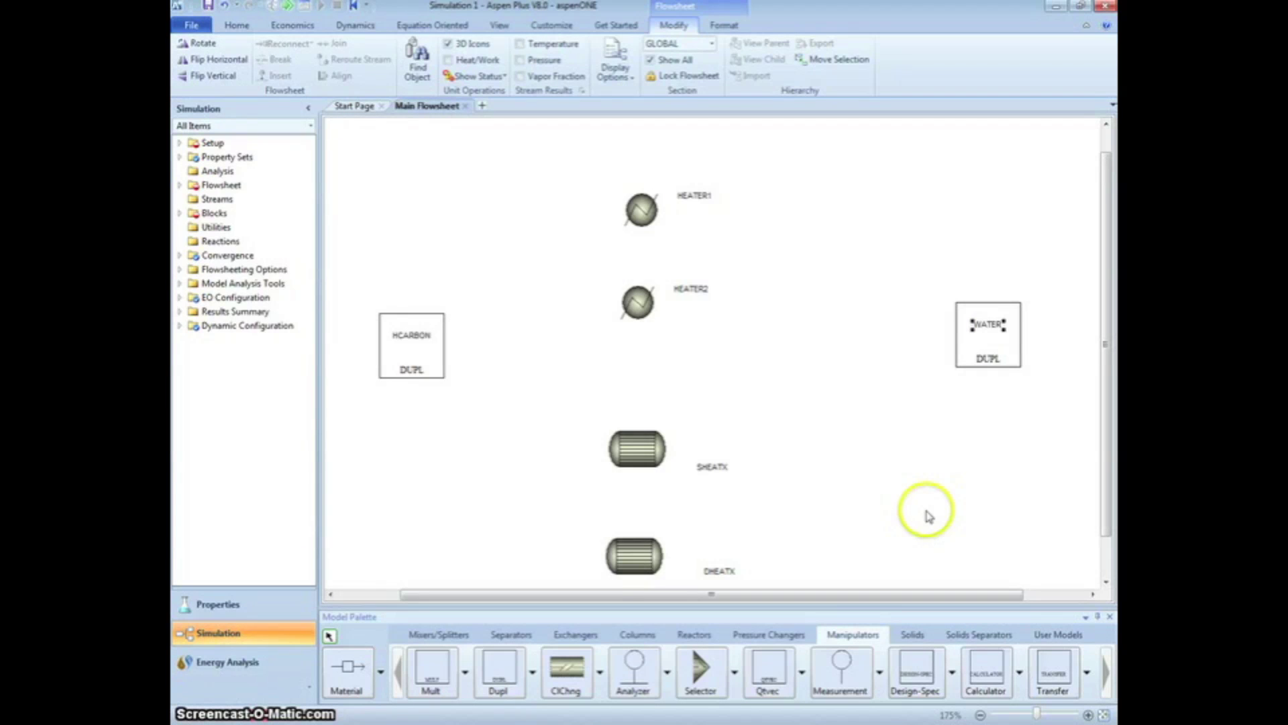
pyautogui.click(347, 667)
# Step: Add the HOT feed stream entering HCARBON's inlet
pyautogui.click(376, 345)
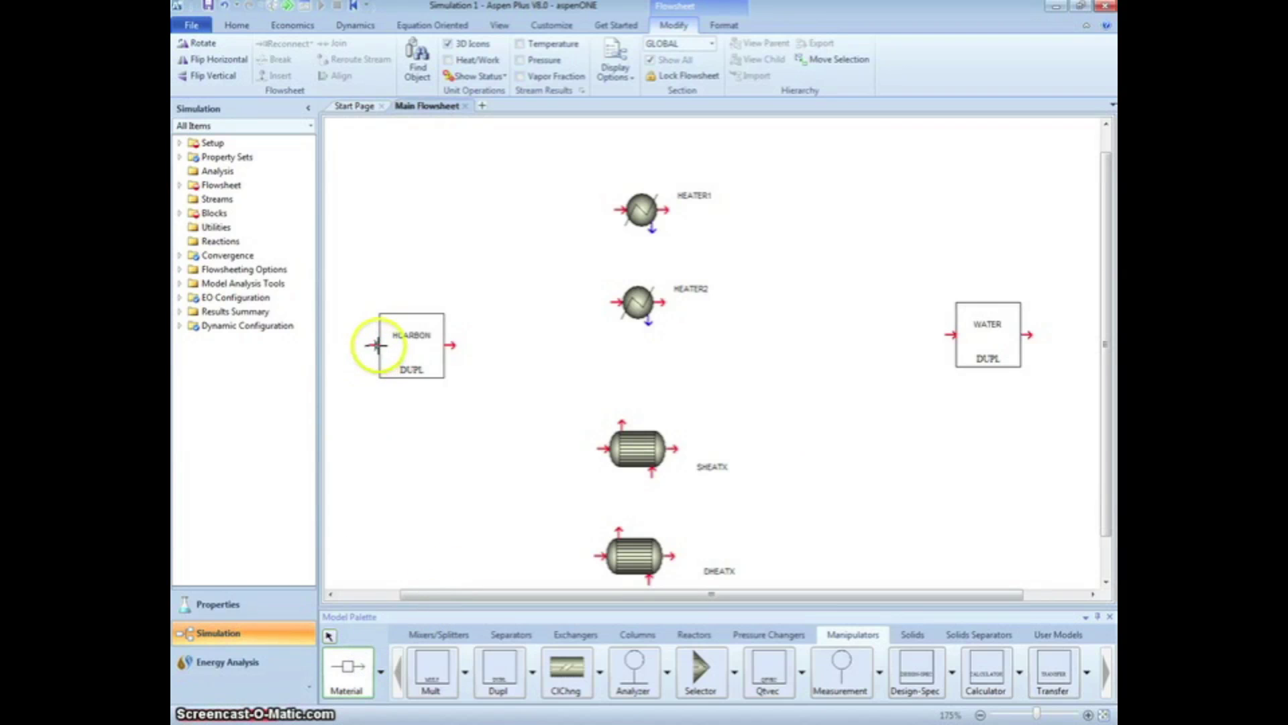
pyautogui.click(330, 464)
pyautogui.rightClick(406, 437)
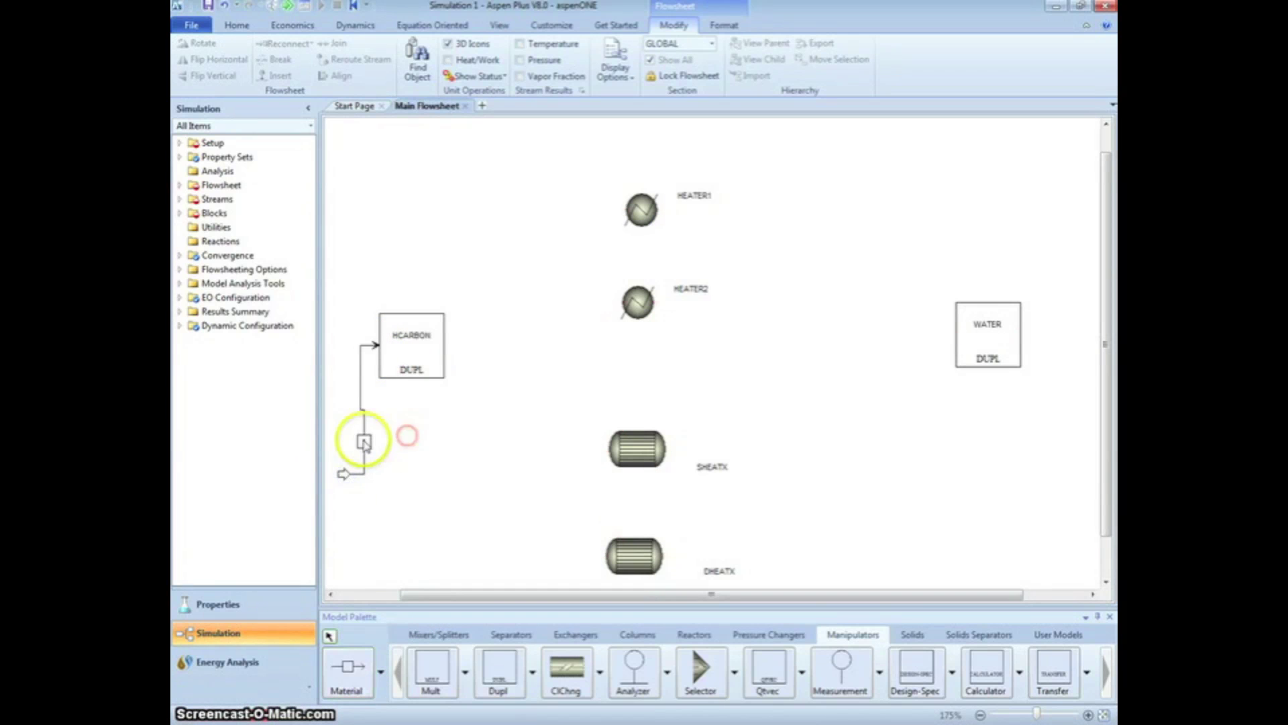
pyautogui.click(363, 440)
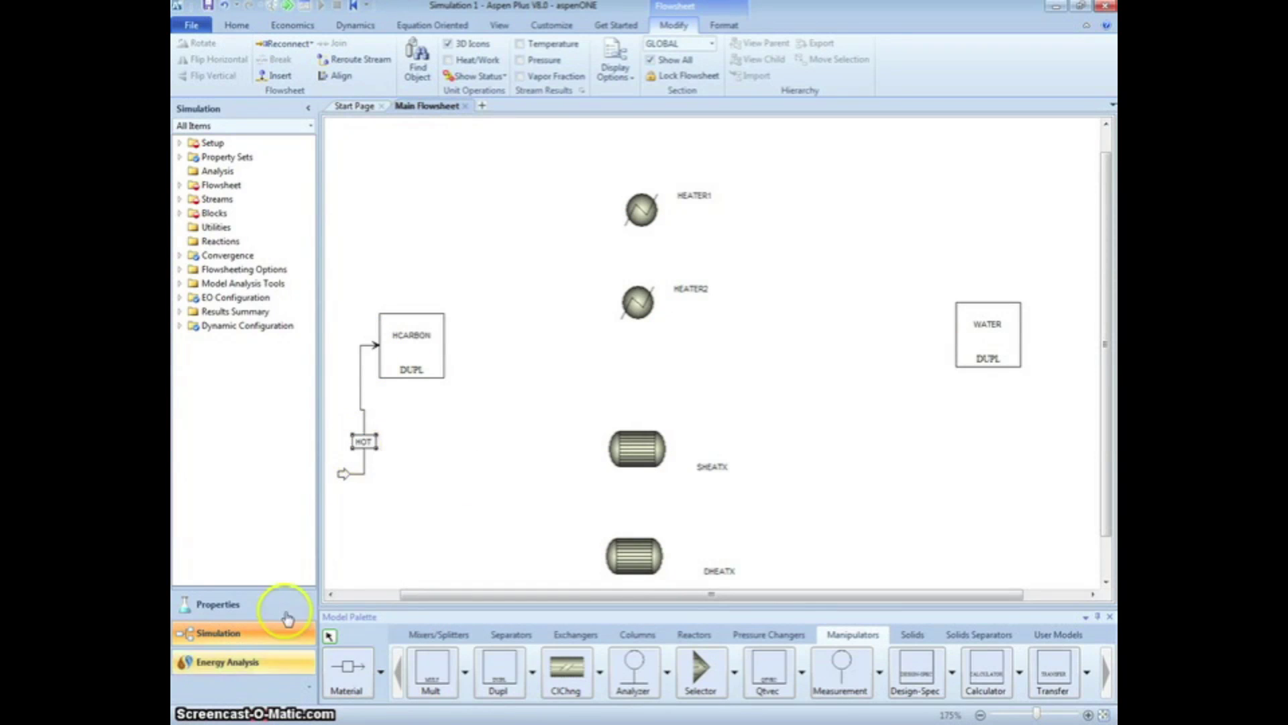
# Step: Draw three streams from HCARBON's outlet to SHEATX, DHEATX and HEATER2
pyautogui.click(349, 671)
pyautogui.click(451, 344)
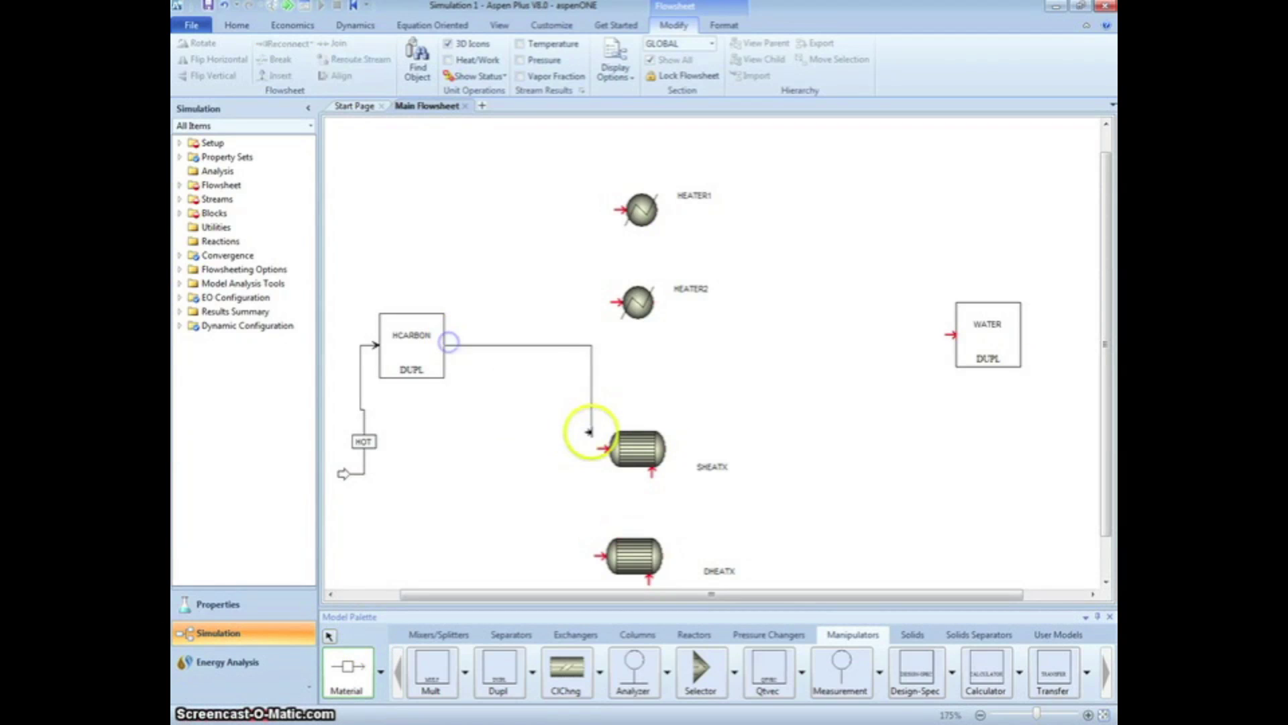
pyautogui.click(603, 449)
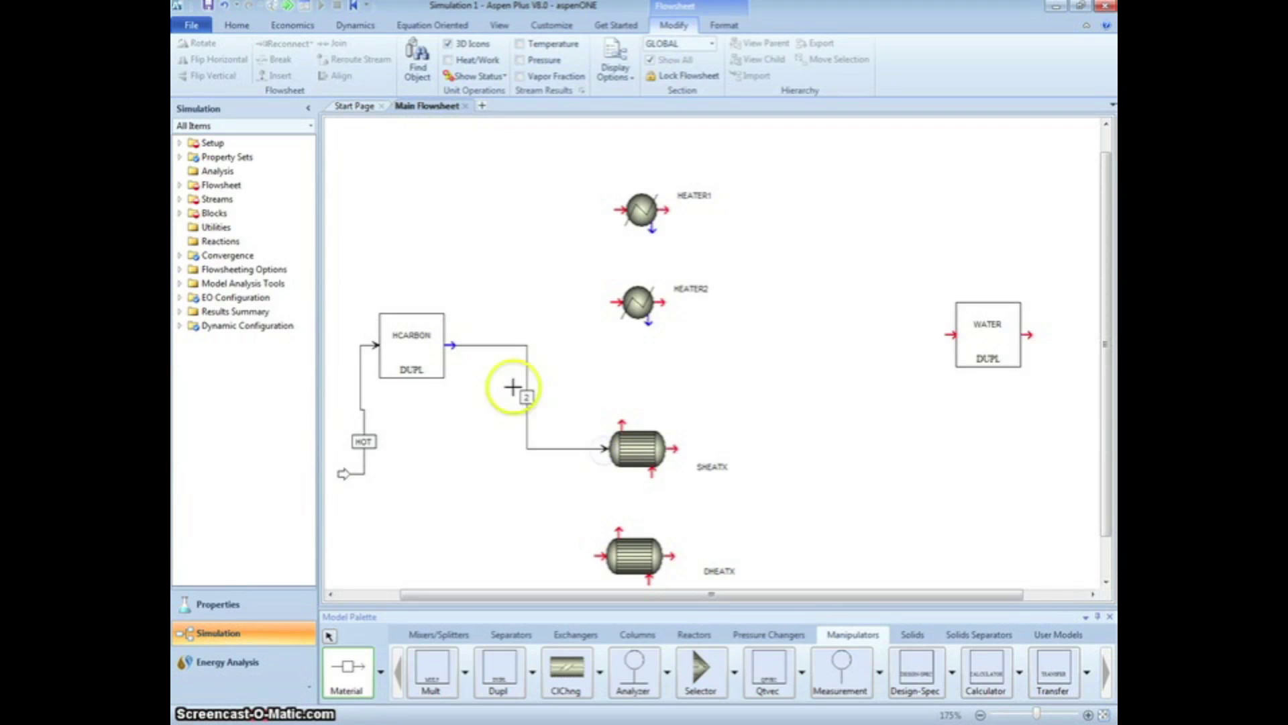
pyautogui.click(449, 345)
pyautogui.click(599, 557)
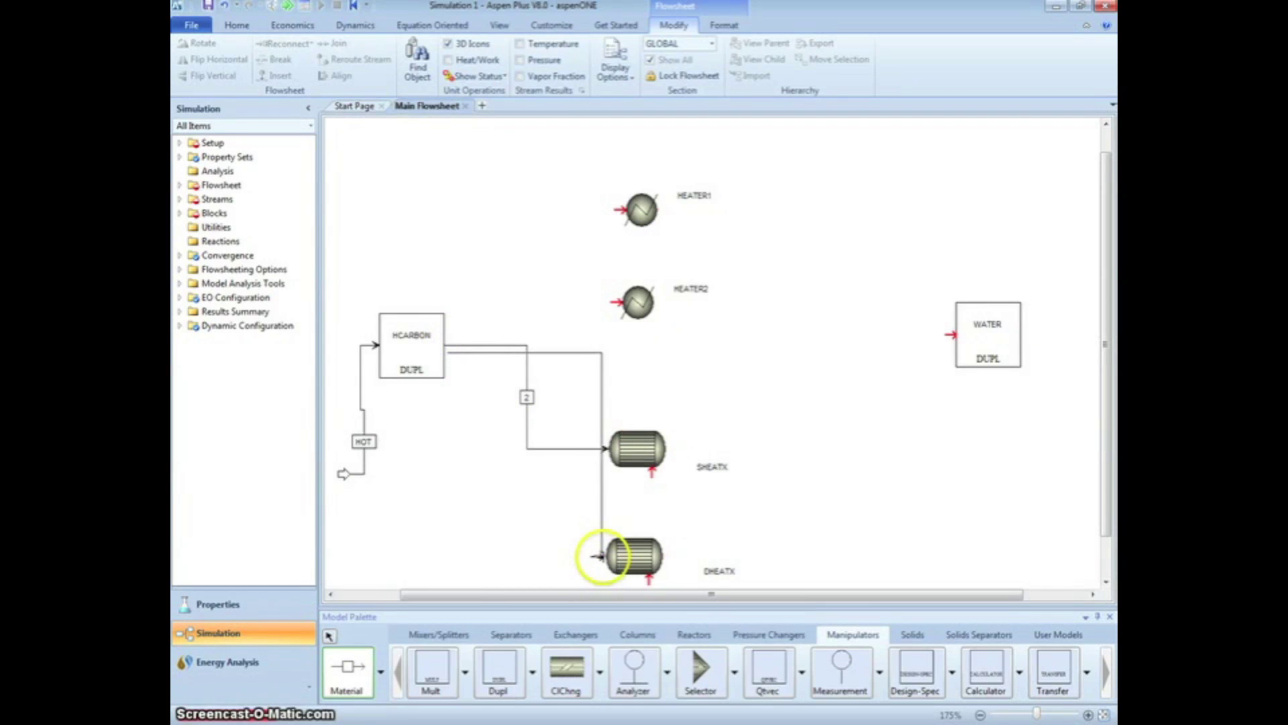
pyautogui.click(449, 345)
pyautogui.click(617, 302)
pyautogui.rightClick(585, 361)
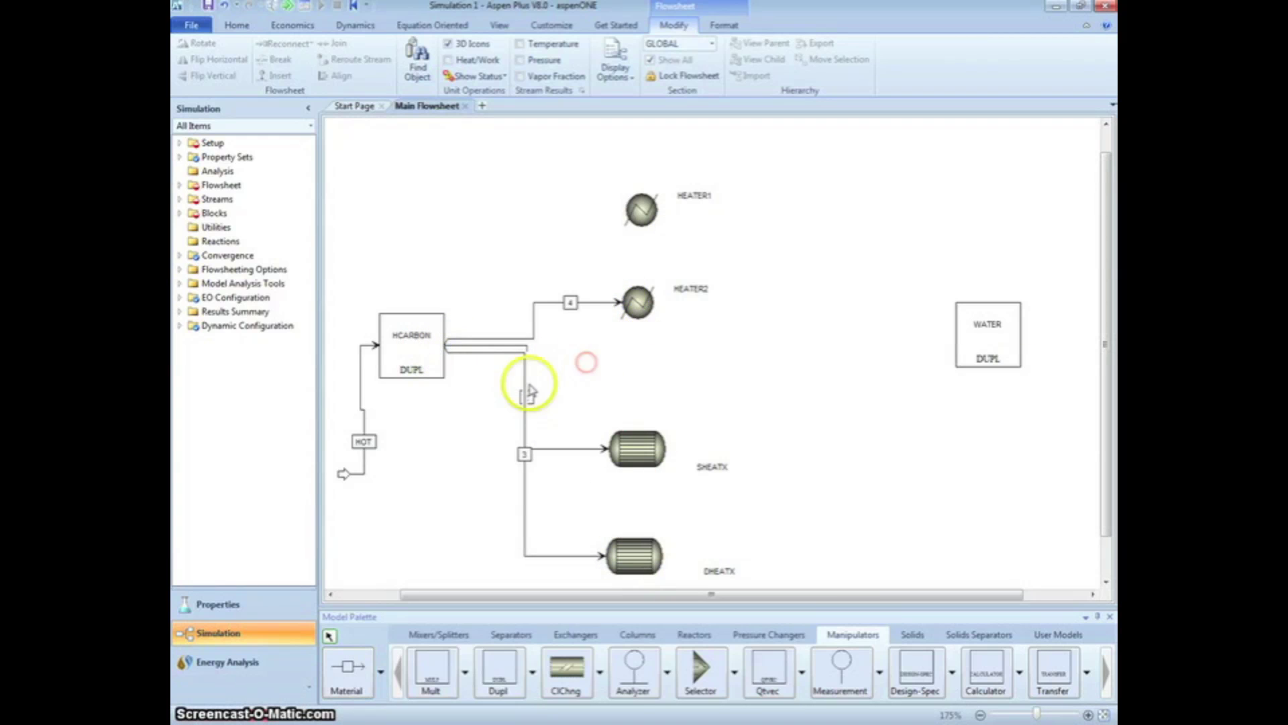
# Step: Shift stream 3's route left and rename the HCARBON outlets, naming HEATER2's feed HIN1
pyautogui.moveTo(527, 483); pyautogui.dragTo(503, 502)
pyautogui.click(502, 454)
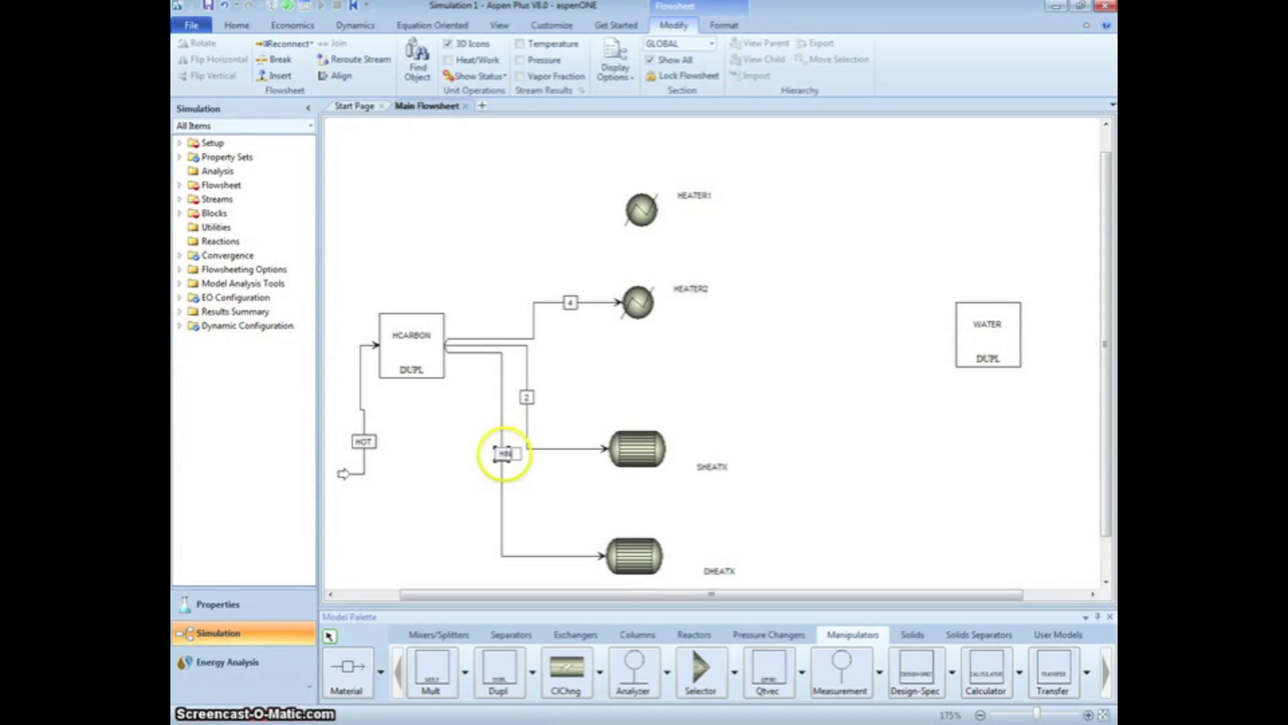
pyautogui.click(528, 398)
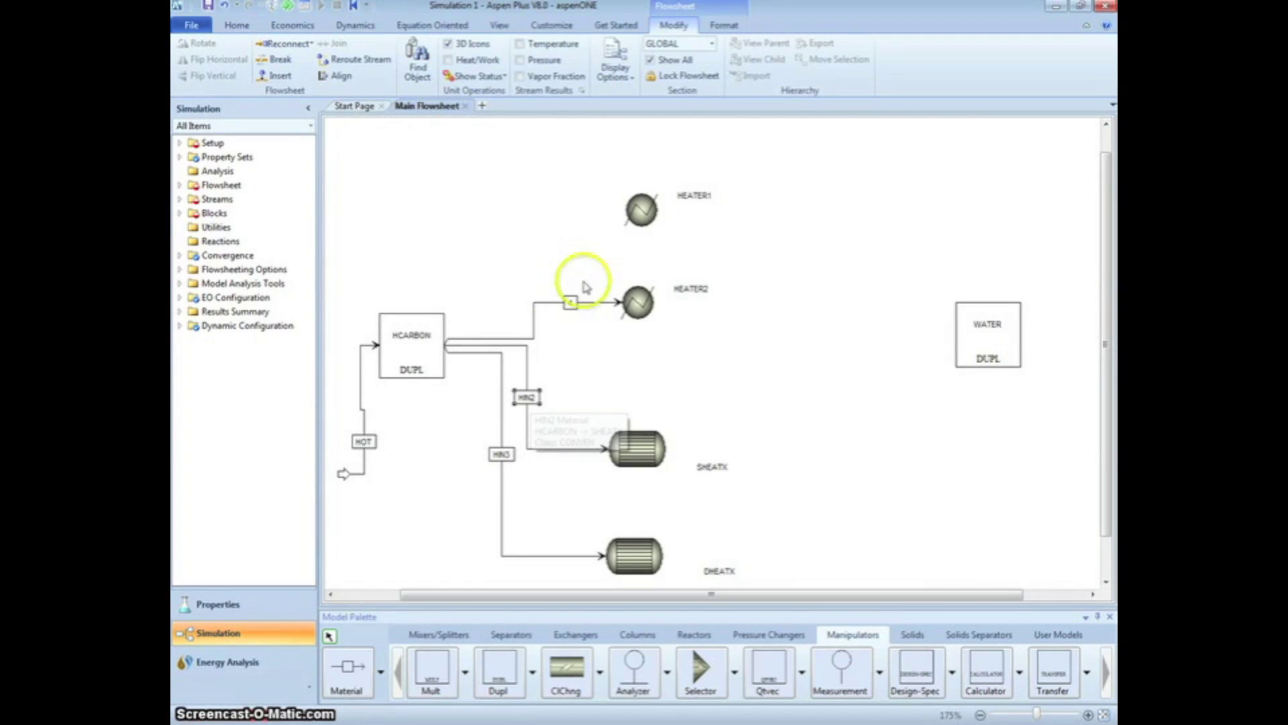
pyautogui.click(571, 303)
pyautogui.write('HIN')
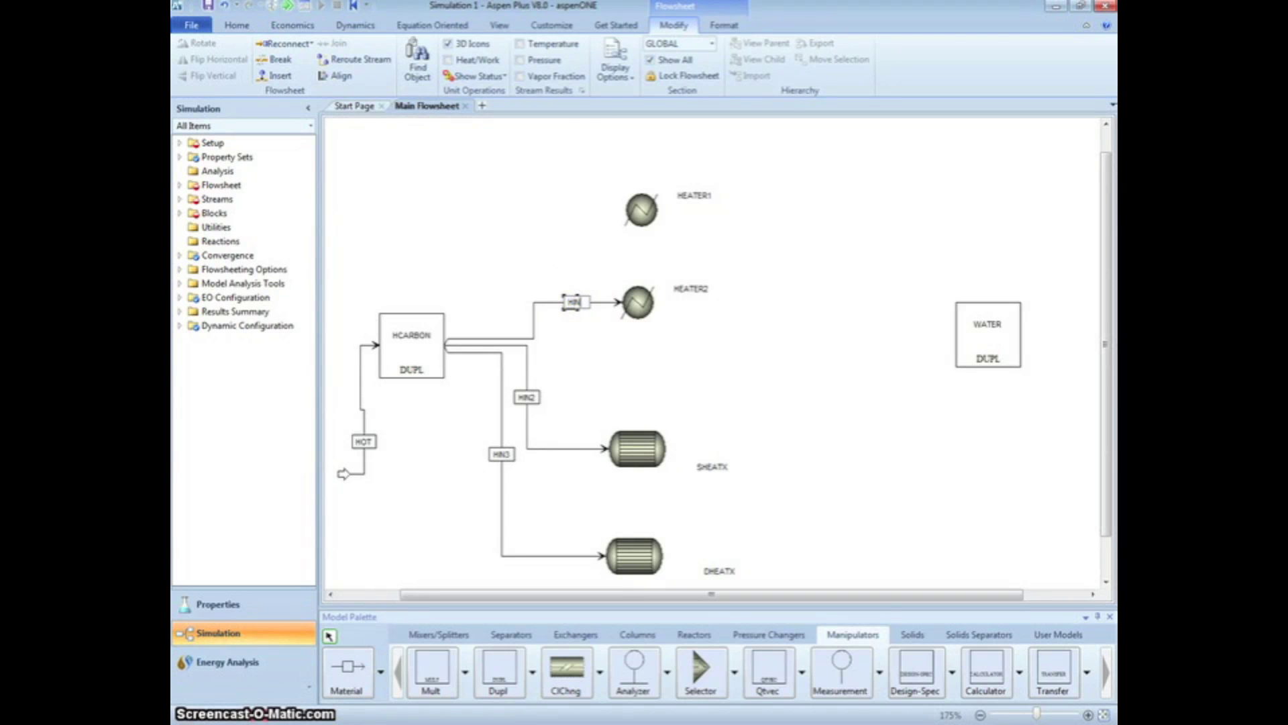
pyautogui.write('1')
pyautogui.press('Return')
# Step: Draw product streams leaving the outlets of DHEATX, SHEATX and HEATER2
pyautogui.click(425, 491)
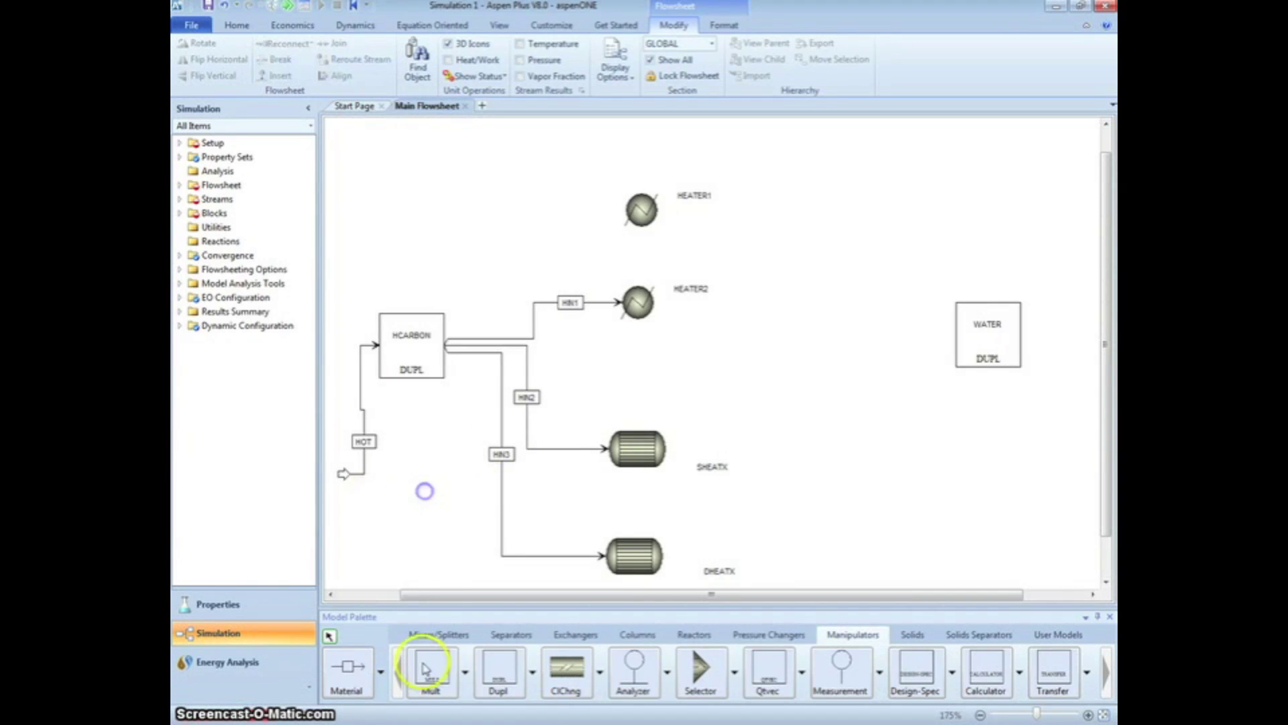
pyautogui.click(347, 667)
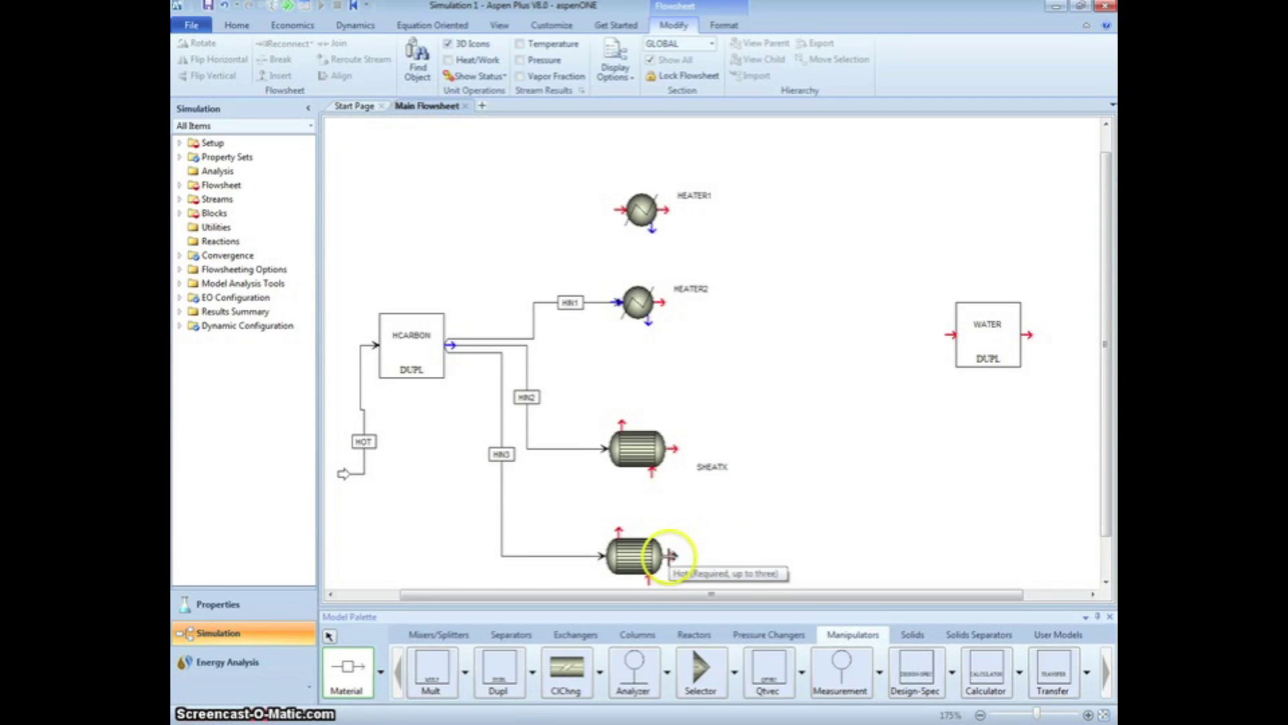
pyautogui.click(671, 556)
pyautogui.click(725, 556)
pyautogui.click(676, 448)
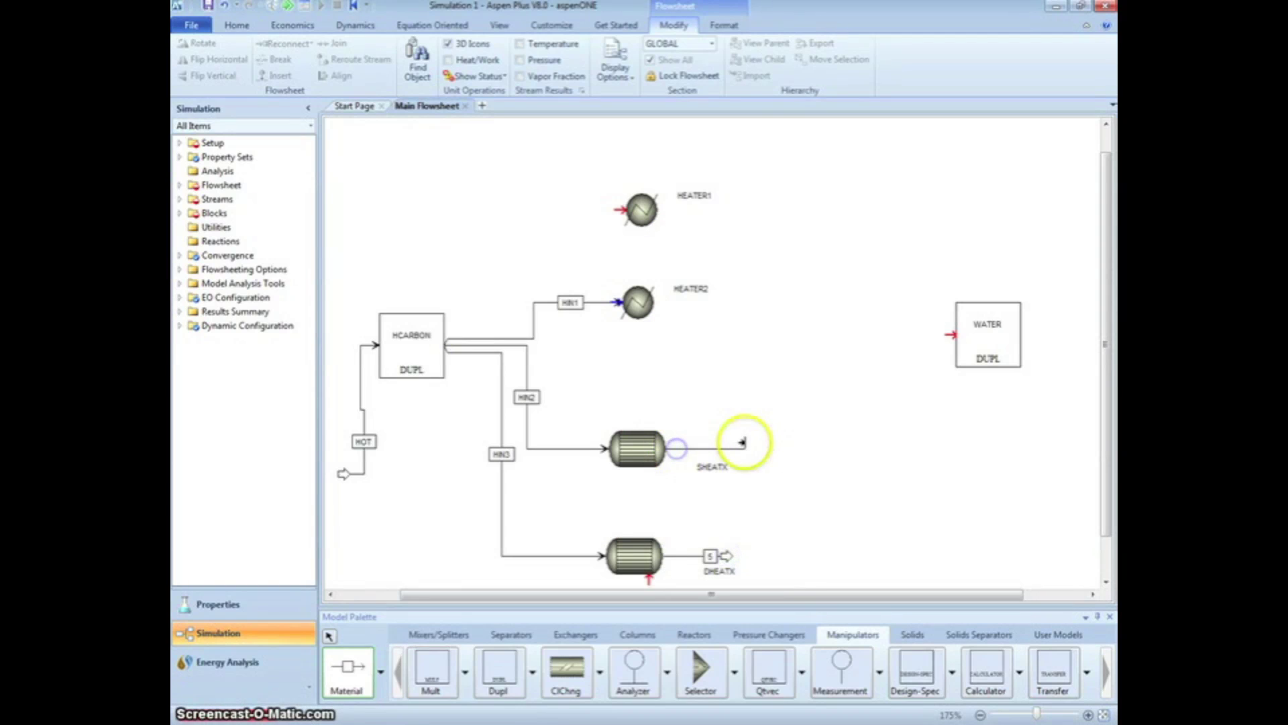
pyautogui.click(742, 442)
pyautogui.click(656, 302)
pyautogui.click(720, 301)
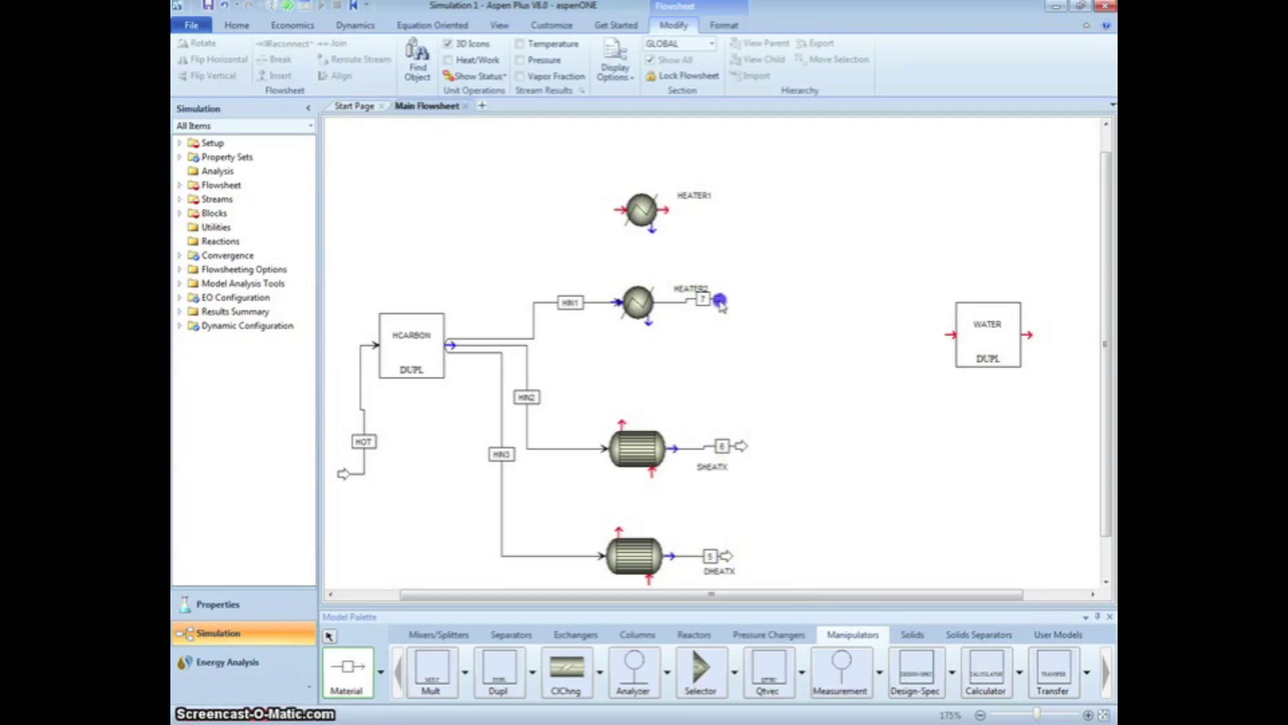
pyautogui.rightClick(720, 302)
# Step: Rename the product streams HOUT (HEATER2), HOUT2 (SHEATX) and HOUT3 (DHEATX)
pyautogui.click(703, 299)
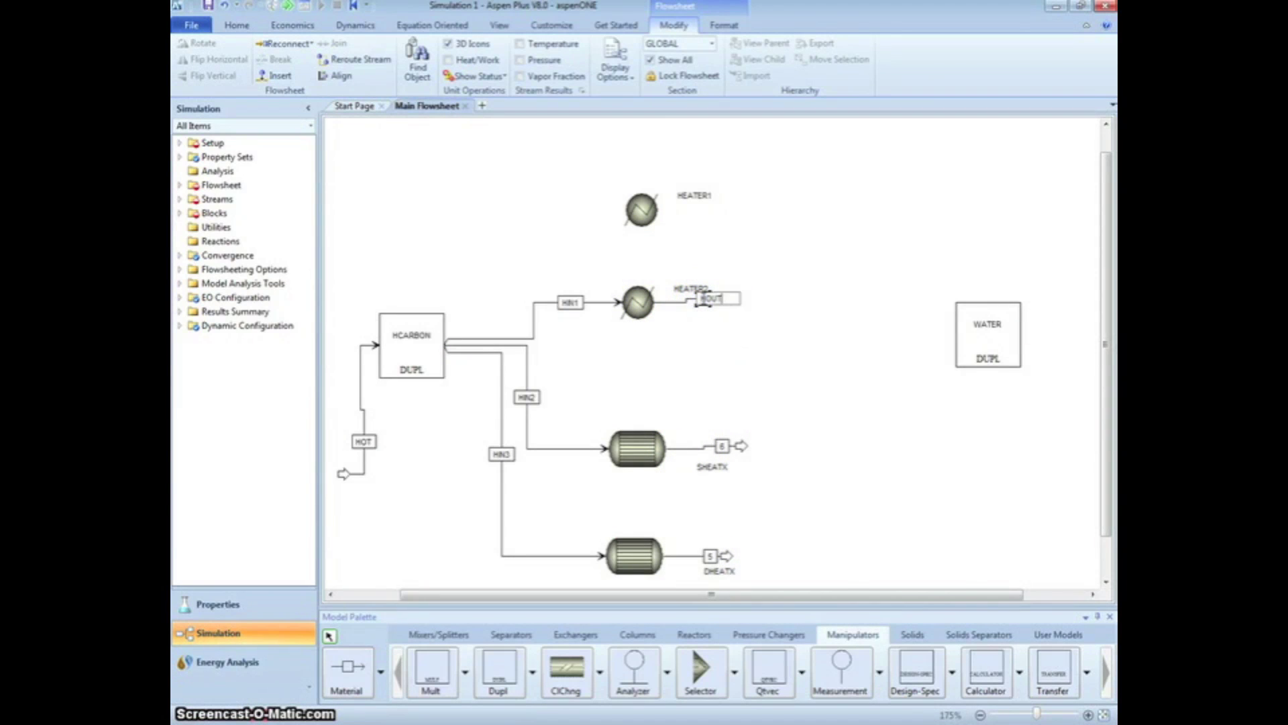
pyautogui.press('Return')
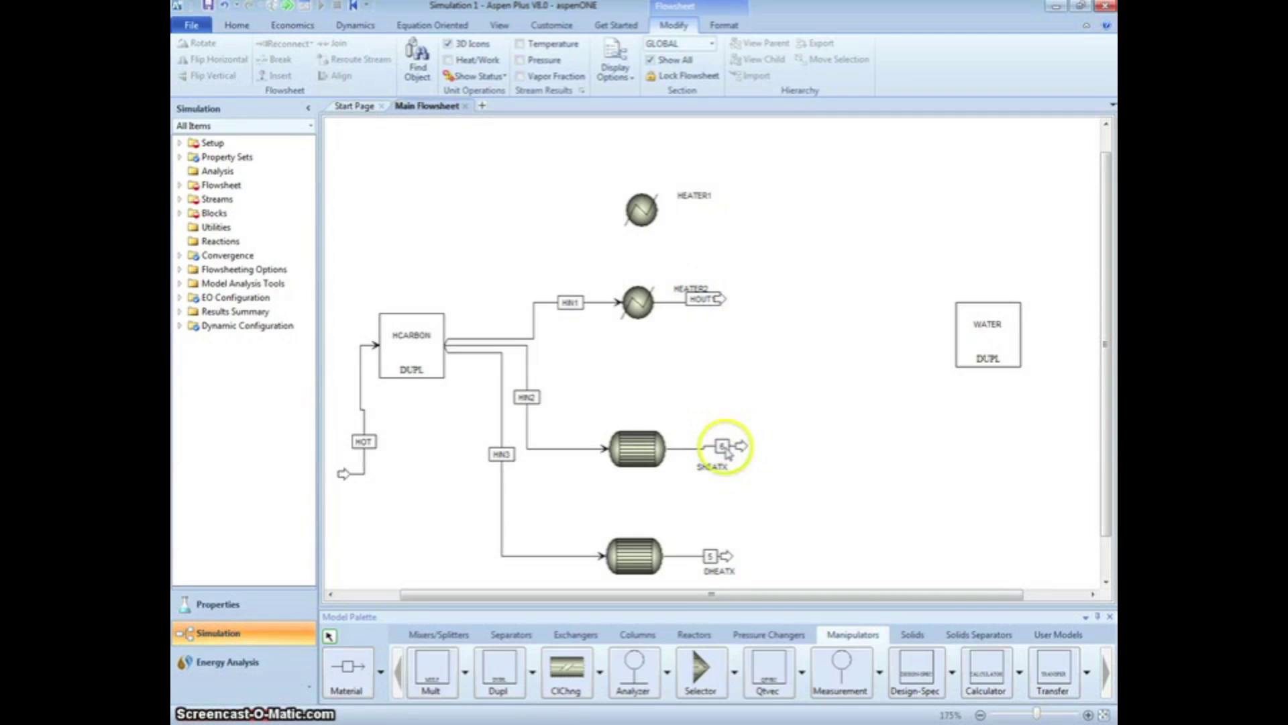
pyautogui.click(725, 448)
pyautogui.write('HOUT2')
pyautogui.press('Return')
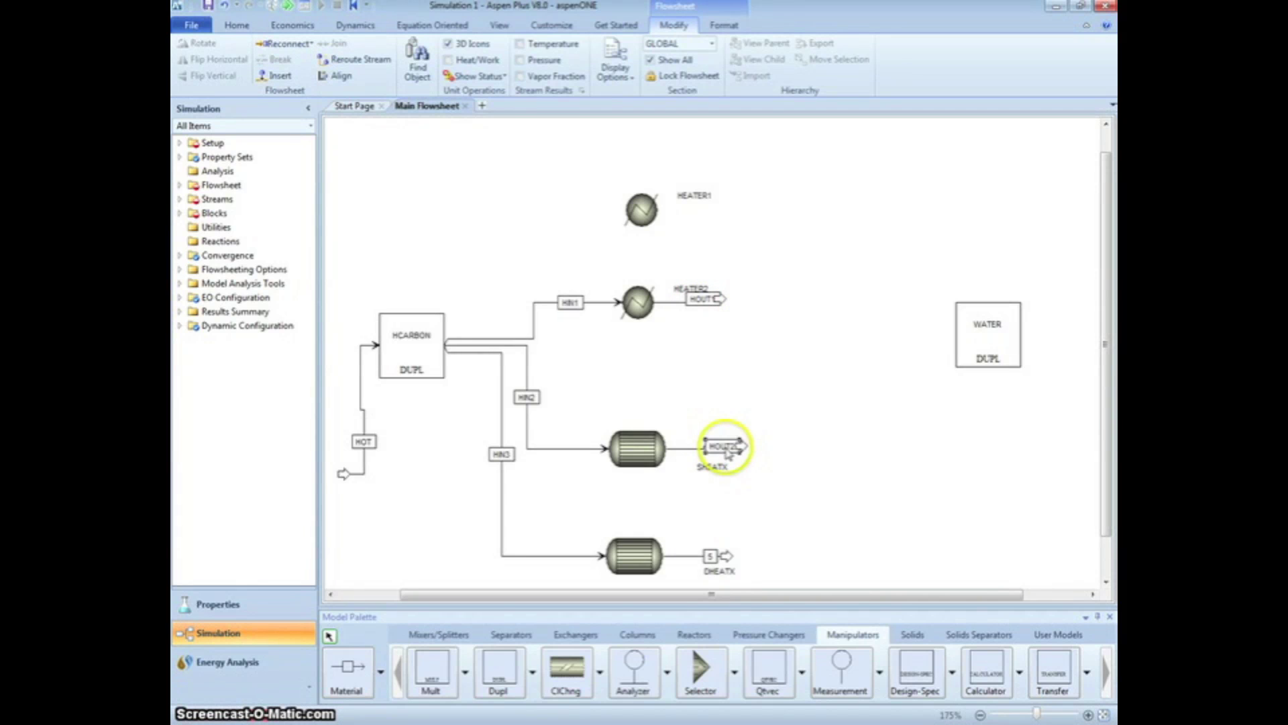
pyautogui.click(710, 556)
pyautogui.click(710, 555)
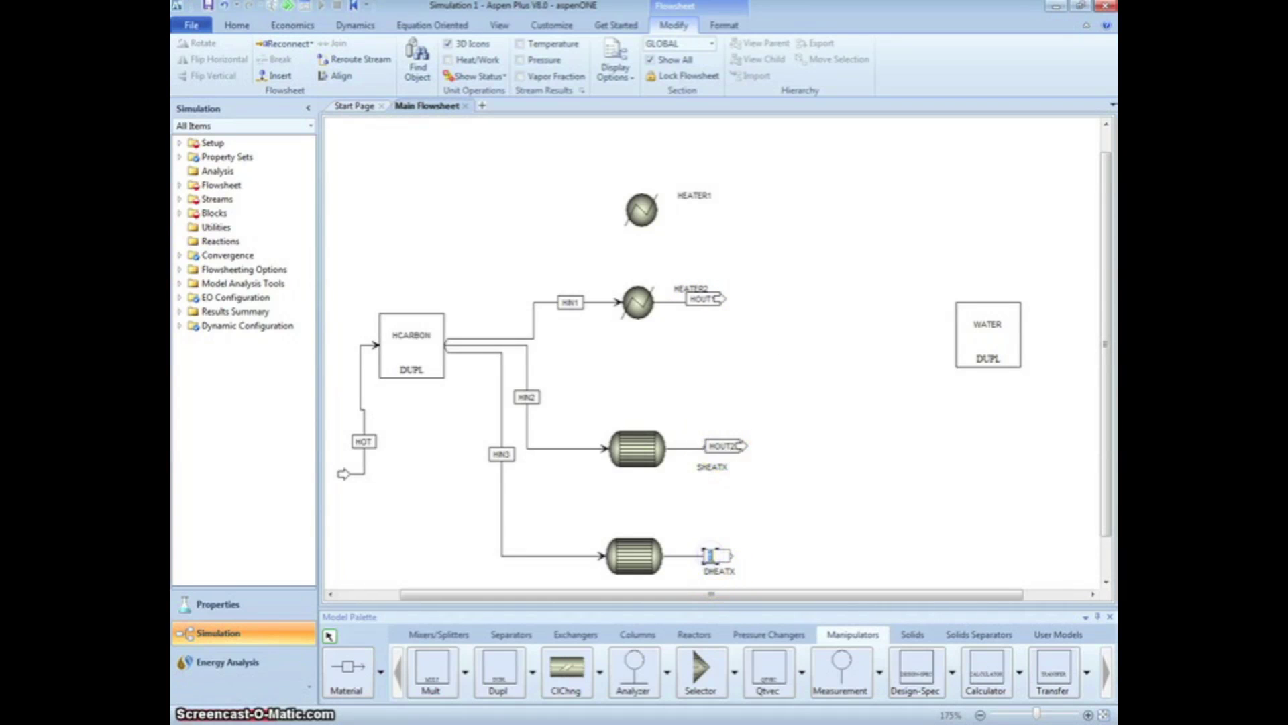
pyautogui.write('HOUT3')
pyautogui.press('Return')
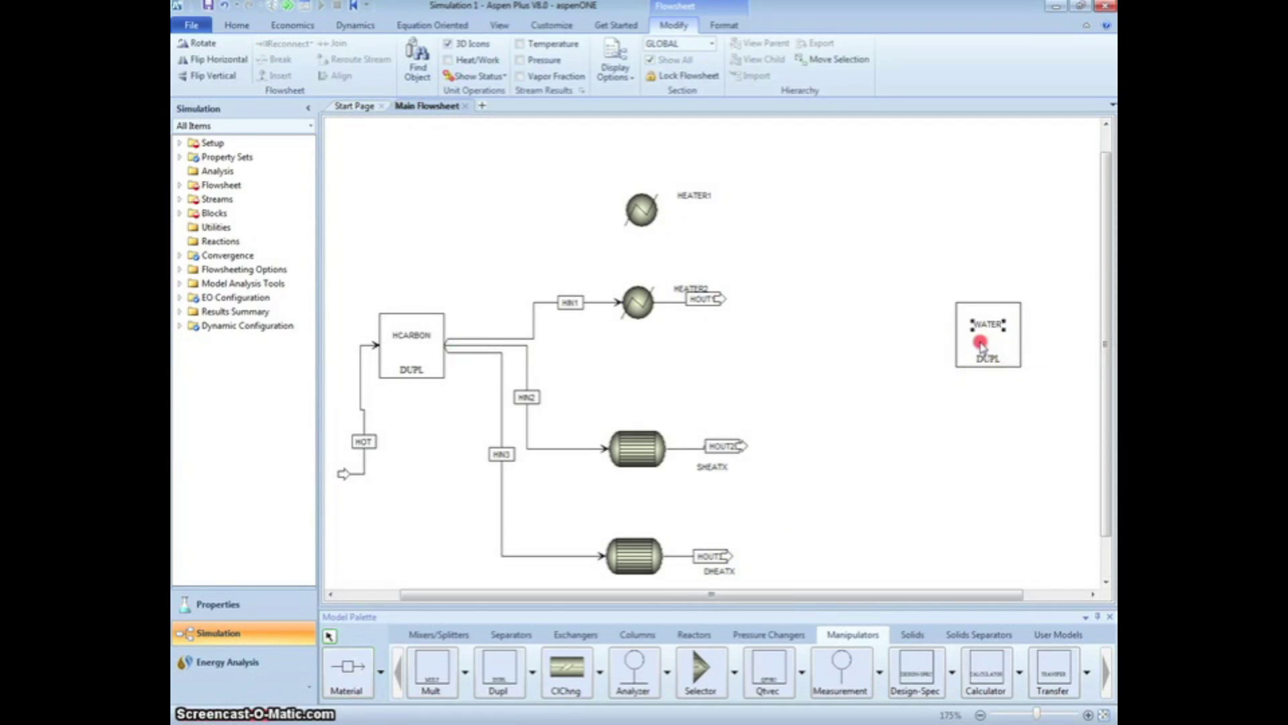
# Step: Flip the WATER block horizontally via Rotate Icon
pyautogui.rightClick(983, 339)
pyautogui.moveTo(874, 618)
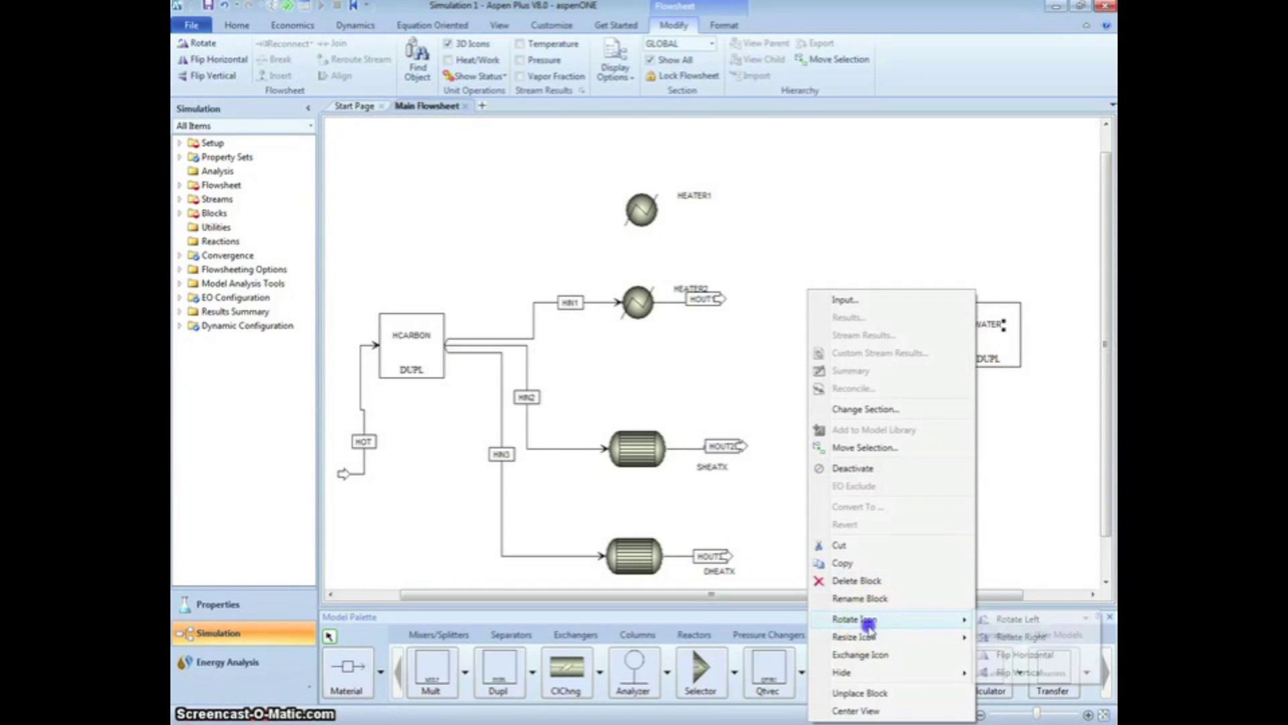
pyautogui.click(1020, 654)
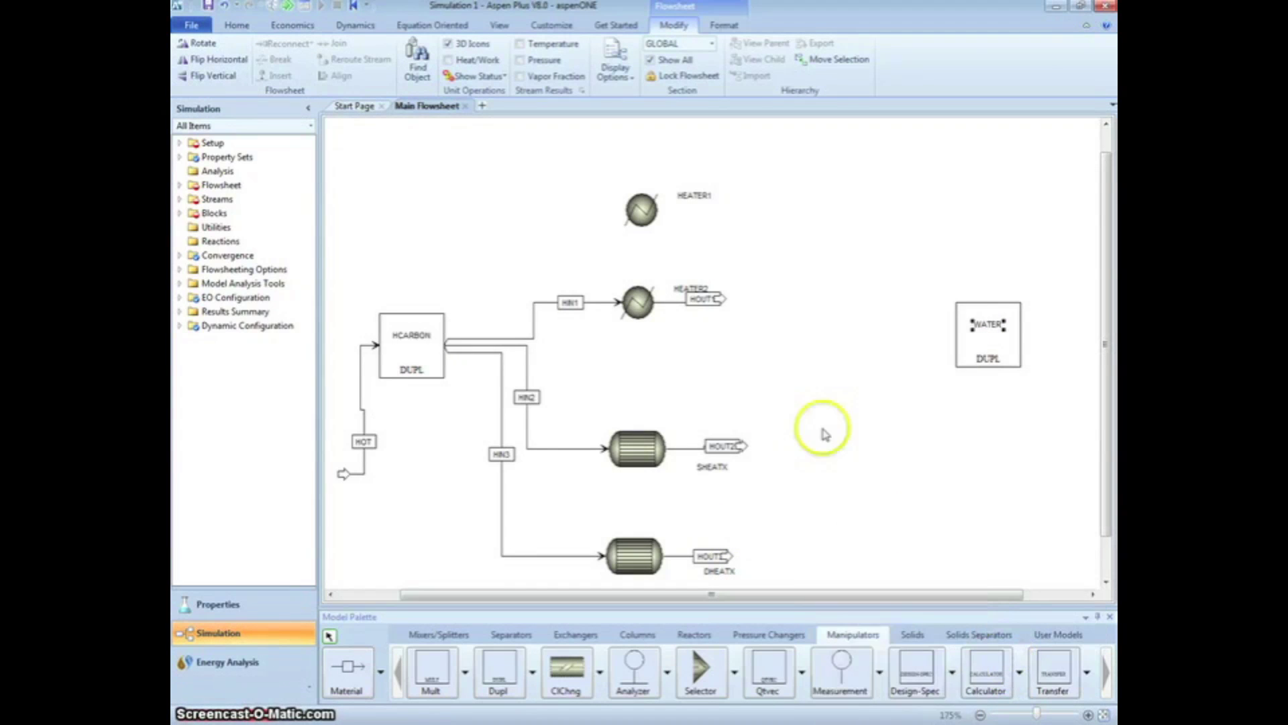
pyautogui.click(346, 675)
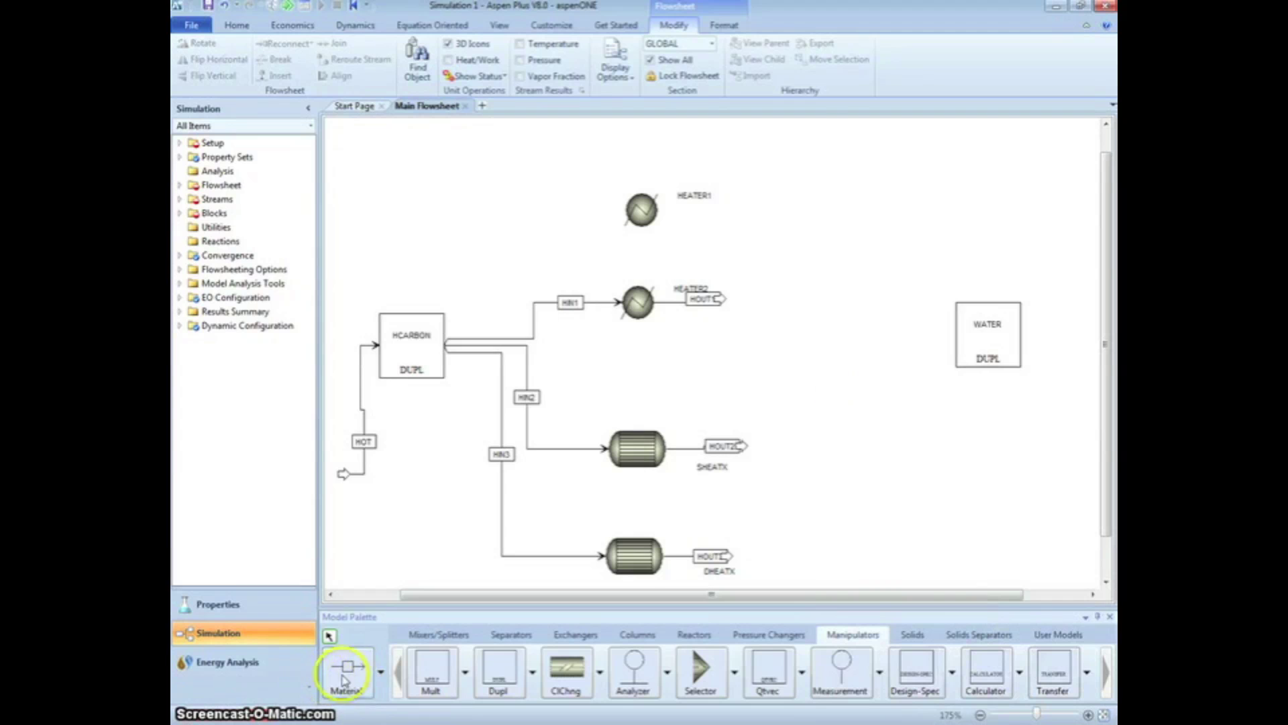
# Step: Draw a feed stream into the WATER block's inlet from below and name it COLD
pyautogui.rightClick(1025, 337)
pyautogui.click(347, 671)
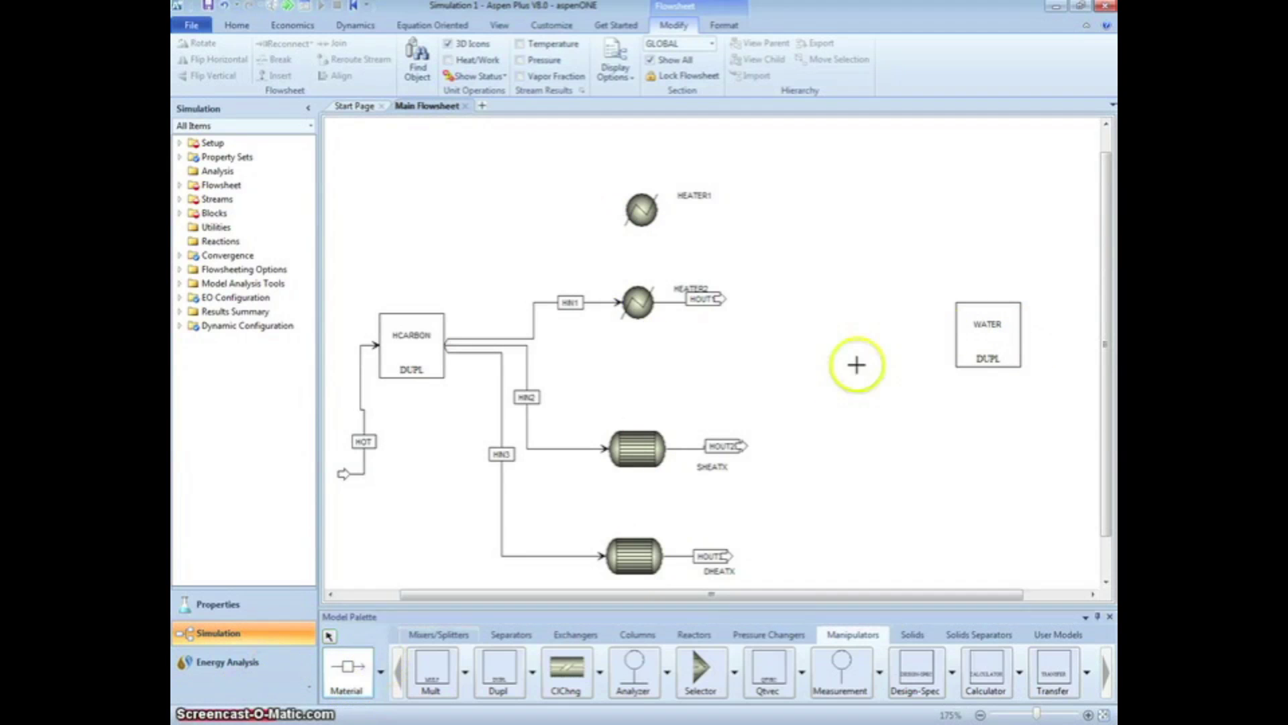
pyautogui.click(1022, 330)
pyautogui.click(1058, 491)
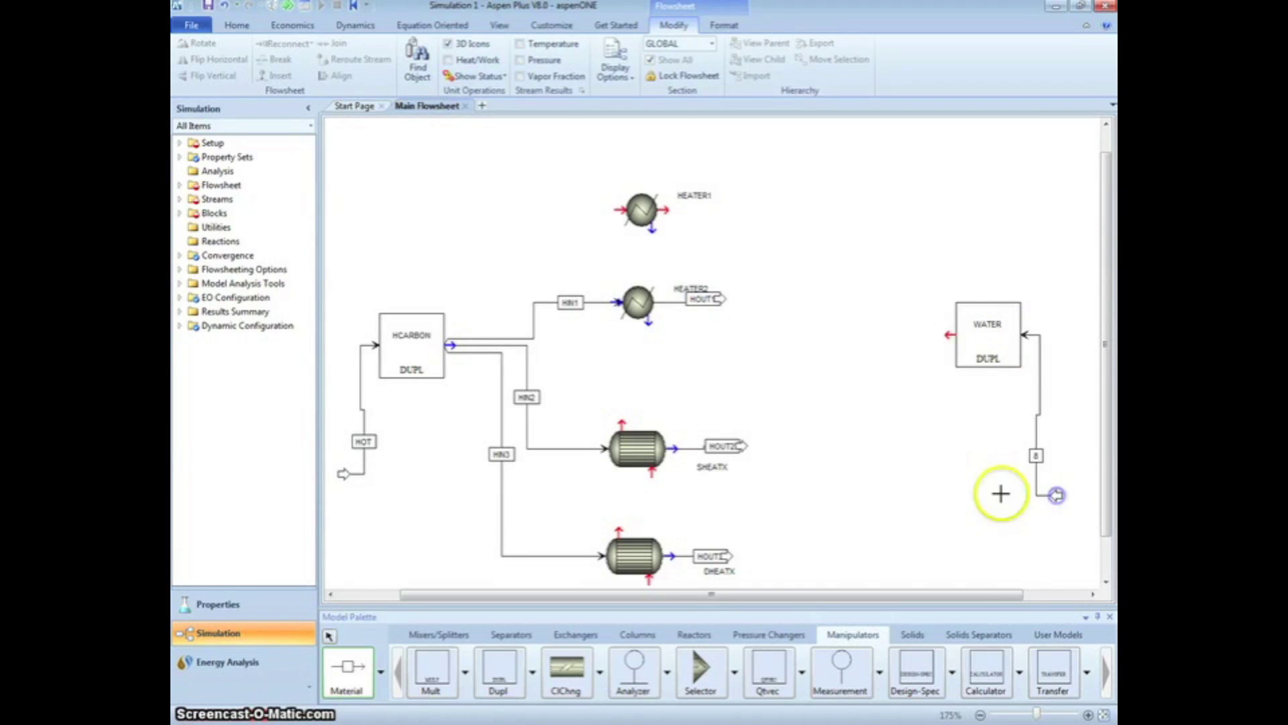
pyautogui.click(1037, 457)
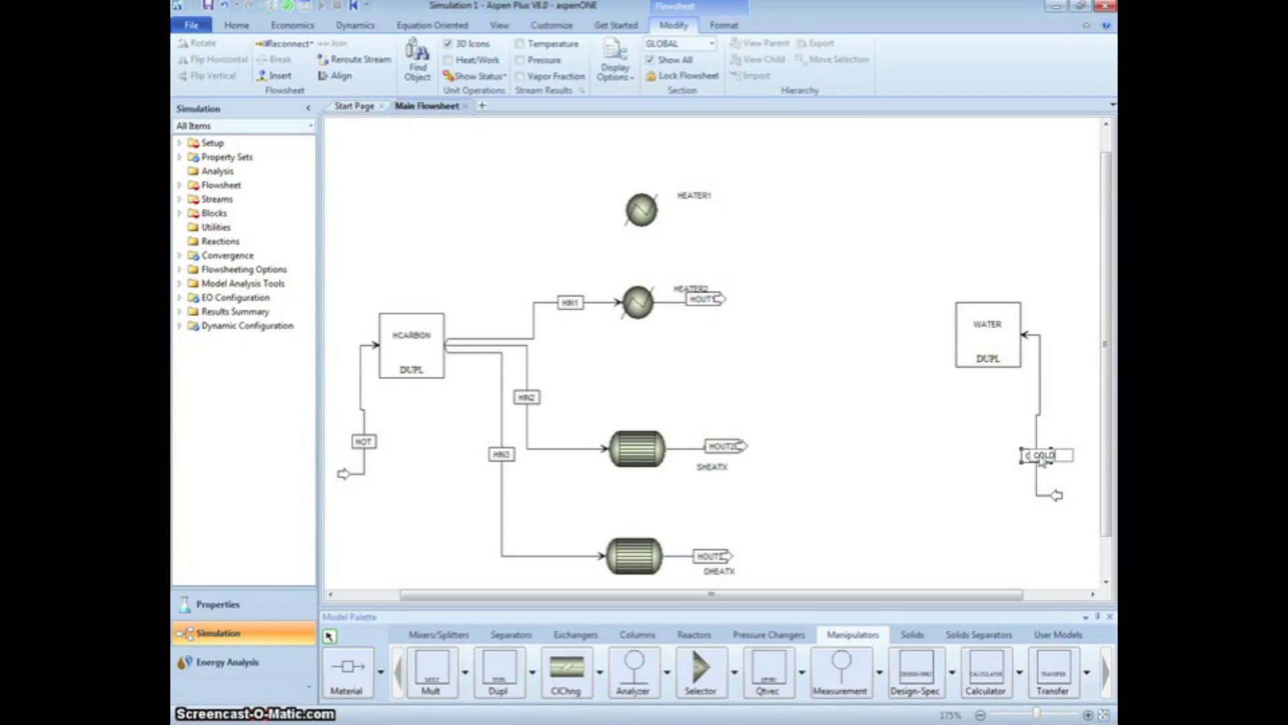
pyautogui.press('Return')
pyautogui.click(347, 667)
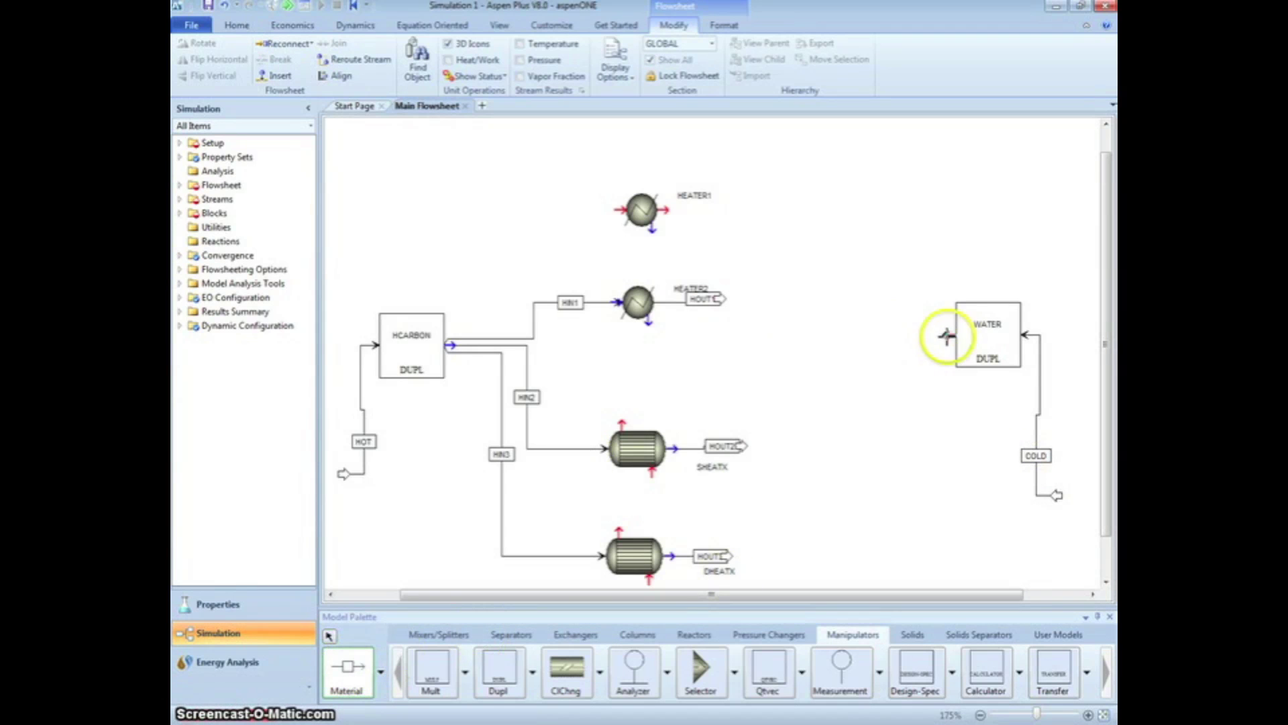
pyautogui.click(947, 335)
# Step: Connect WATER's outlet stream to HEATER1's inlet, routing it along the top
pyautogui.click(622, 210)
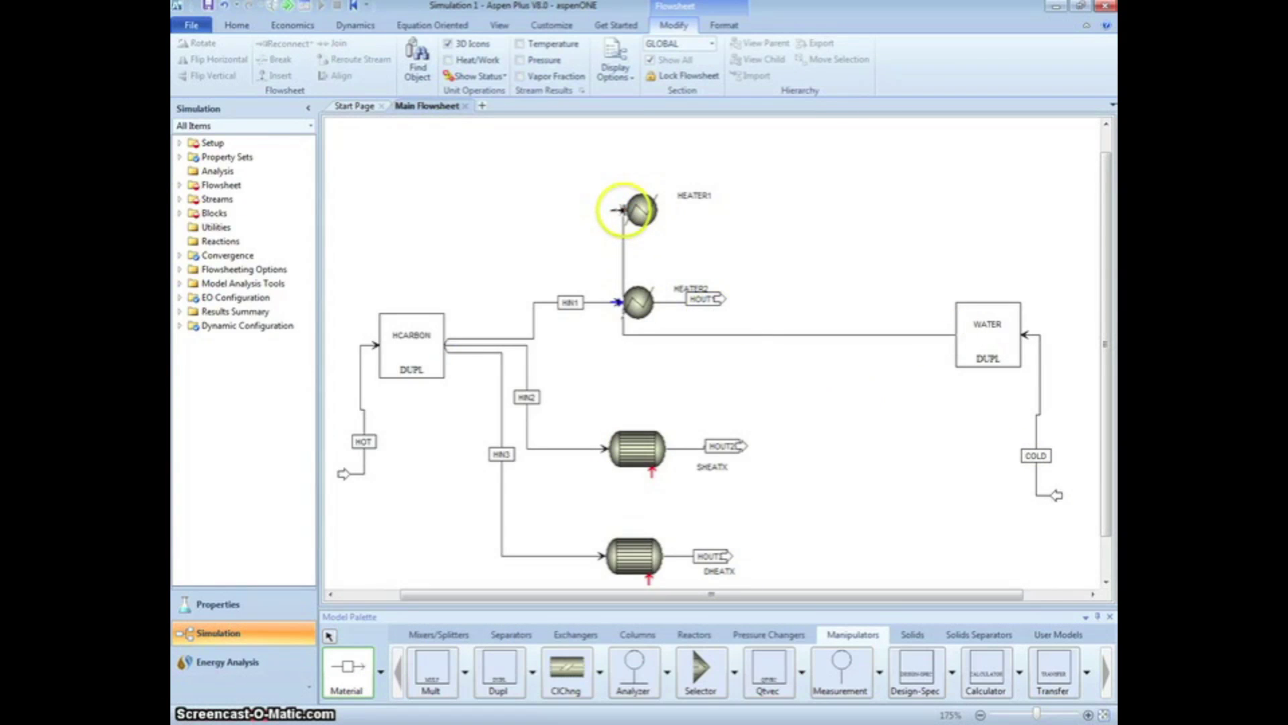
pyautogui.rightClick(621, 396)
pyautogui.moveTo(826, 335); pyautogui.dragTo(831, 150)
pyautogui.click(771, 149)
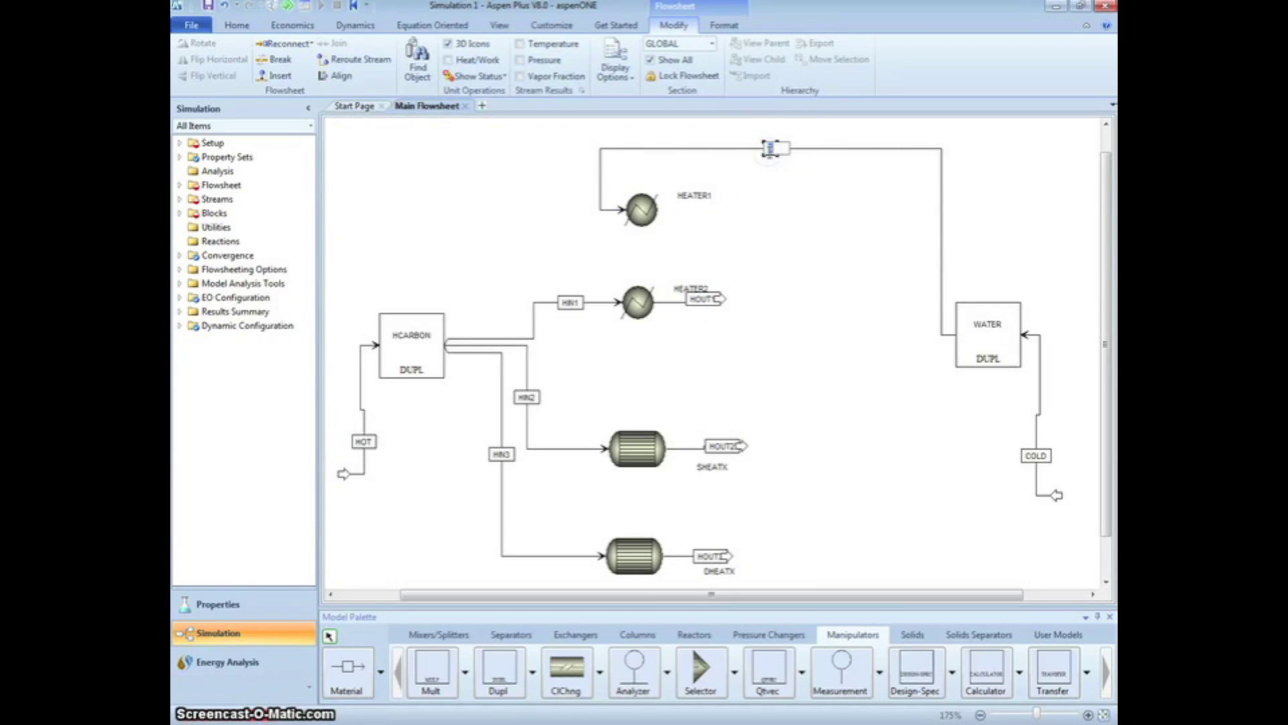
# Step: Draw two more WATER outlet streams into the bottom inlets of SHEATX and DHEATX
pyautogui.click(346, 675)
pyautogui.click(947, 339)
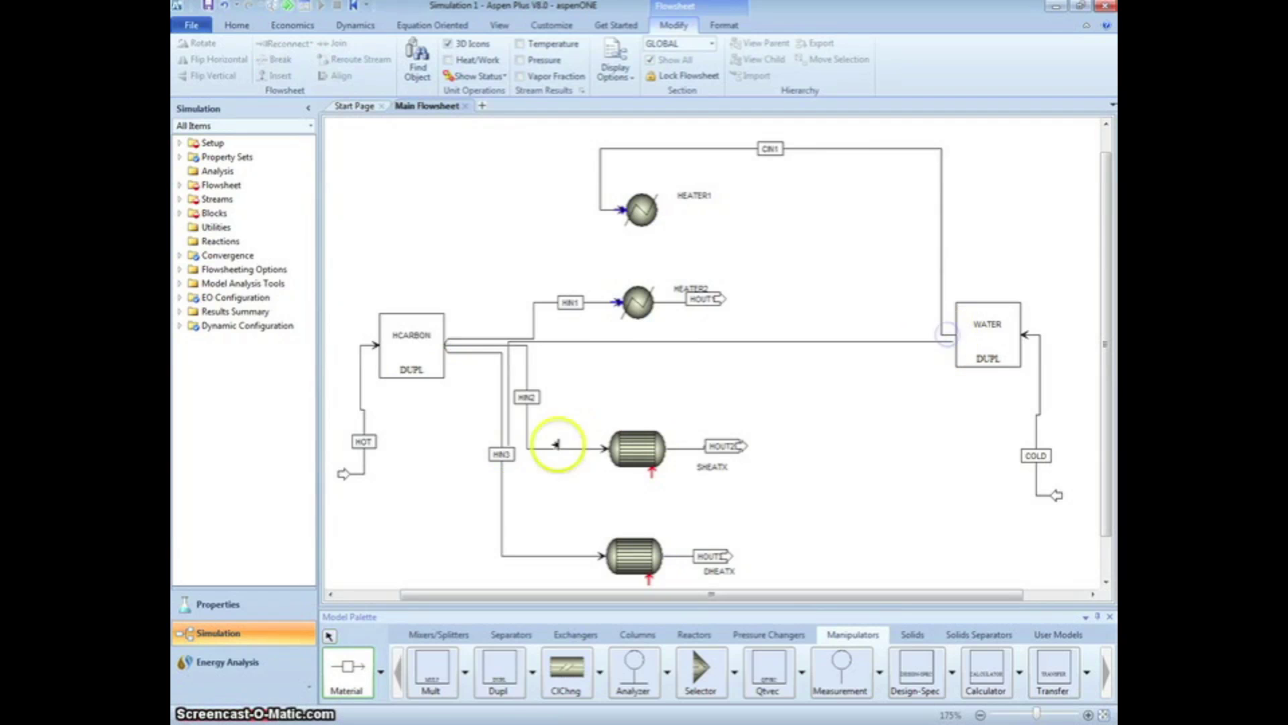
pyautogui.click(651, 470)
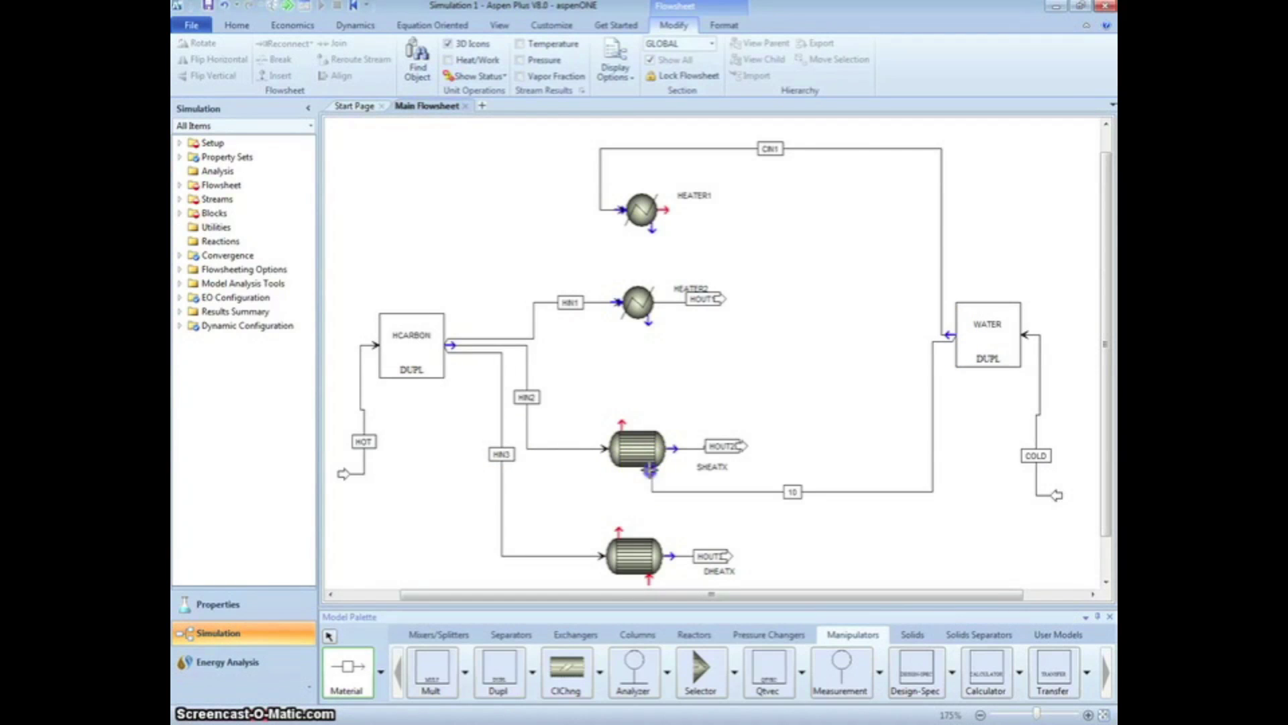
pyautogui.click(947, 339)
pyautogui.click(649, 581)
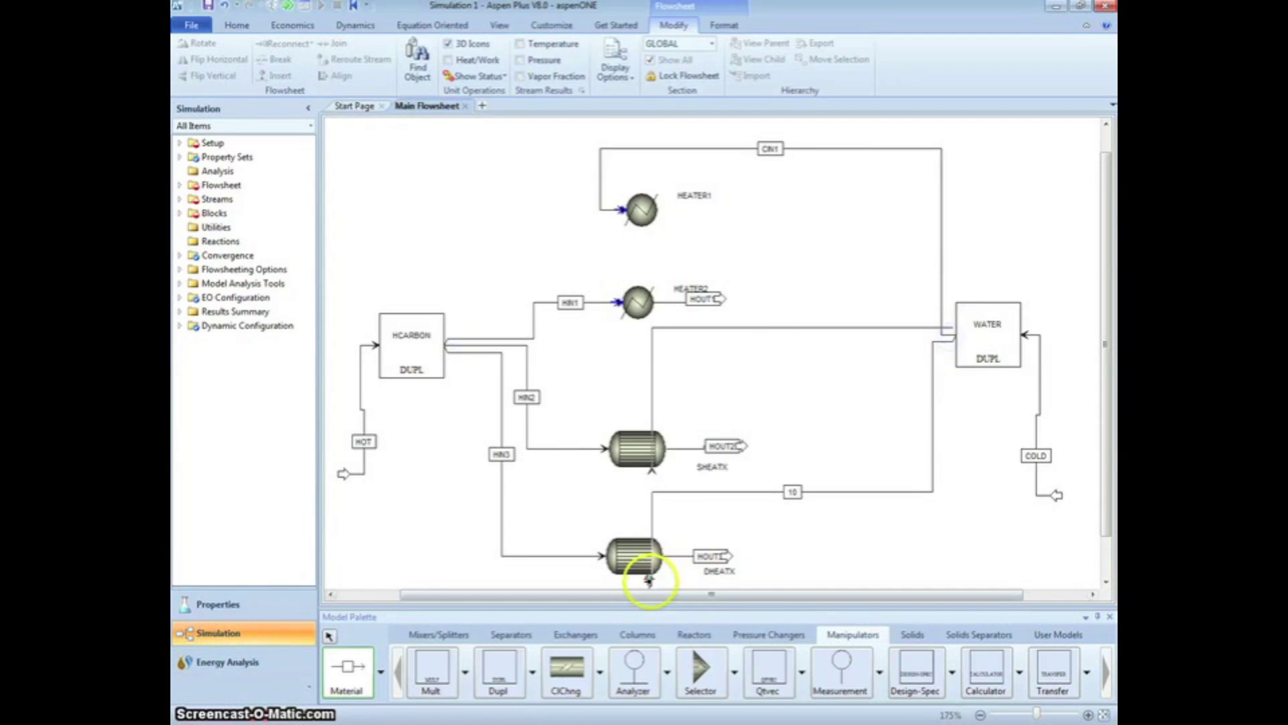
pyautogui.rightClick(863, 546)
# Step: Reroute stream 11's vertical run to the left and rename stream 10 to CIN2
pyautogui.moveTo(1104, 475); pyautogui.dragTo(1104, 494)
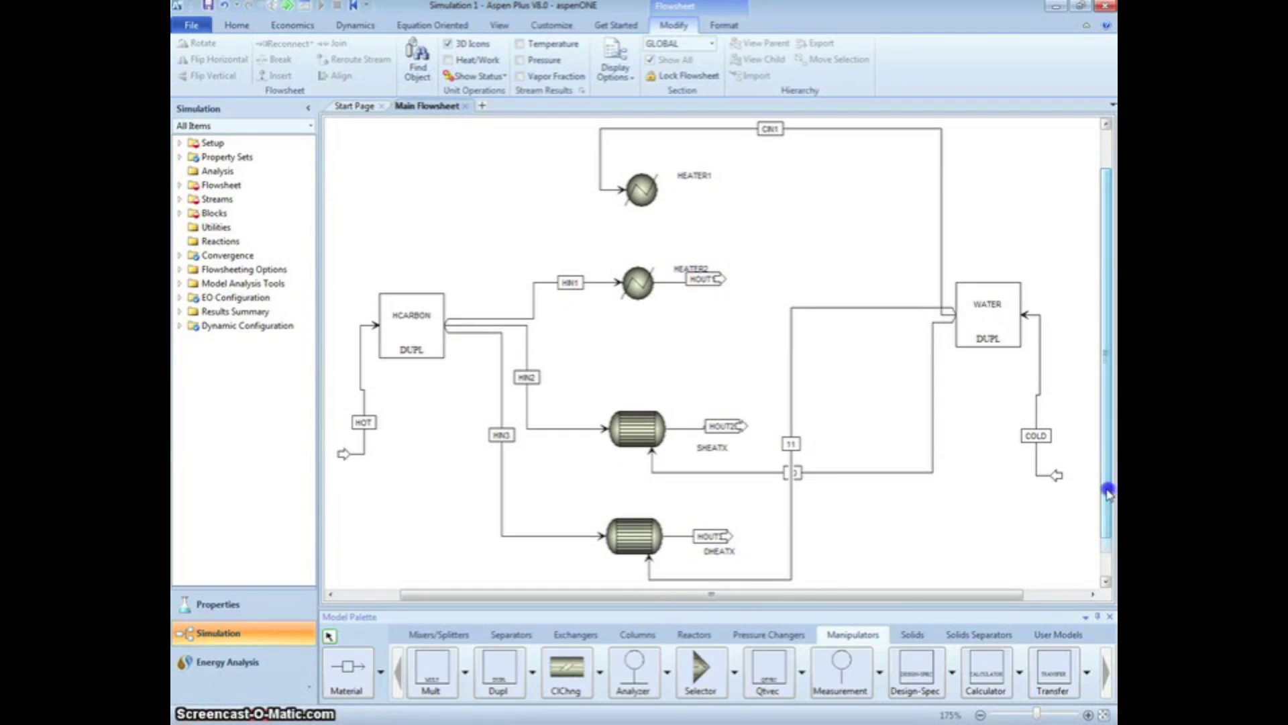
pyautogui.moveTo(792, 406); pyautogui.dragTo(943, 437)
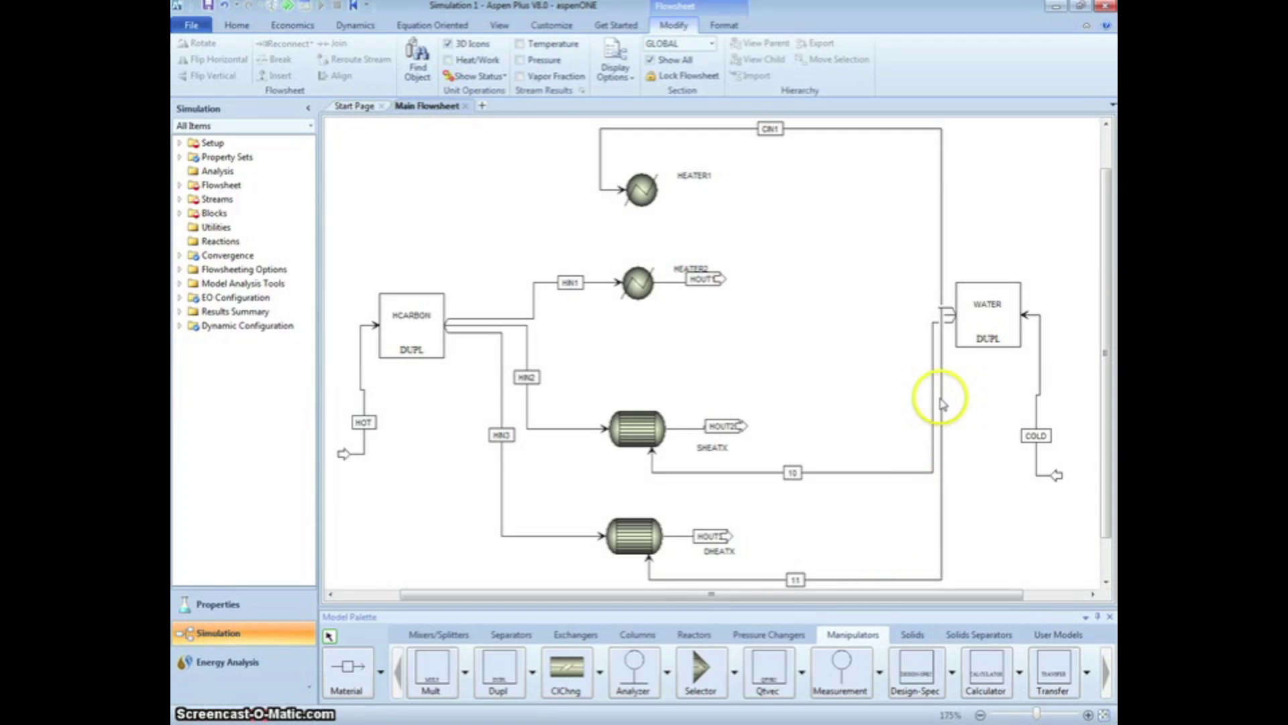
pyautogui.moveTo(940, 401); pyautogui.dragTo(916, 402)
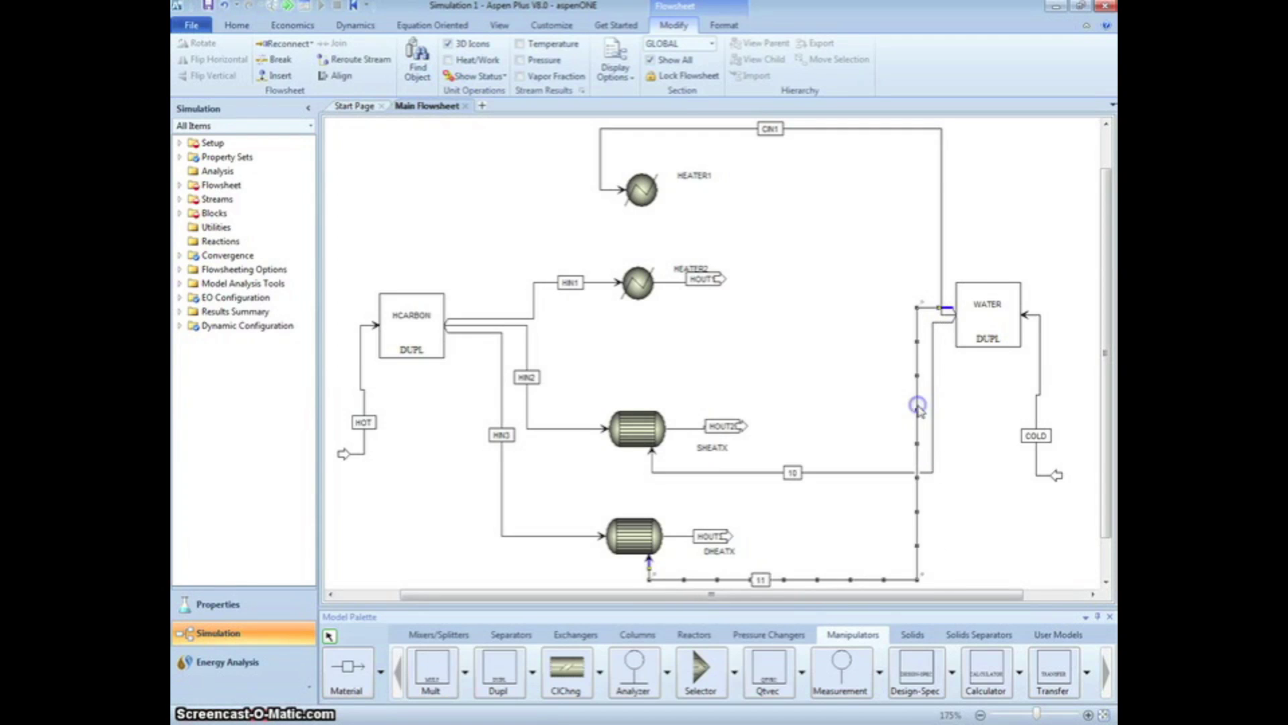
pyautogui.click(762, 582)
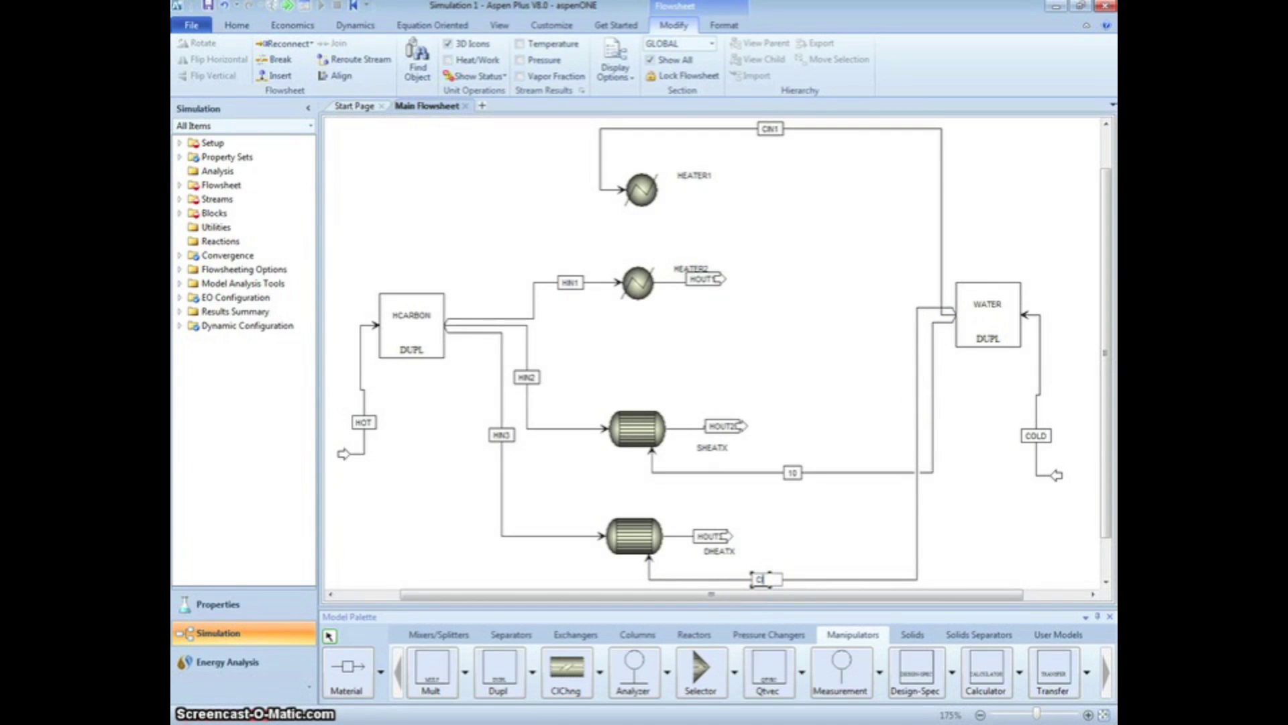
pyautogui.click(793, 473)
pyautogui.write('CIN2')
pyautogui.press('Return')
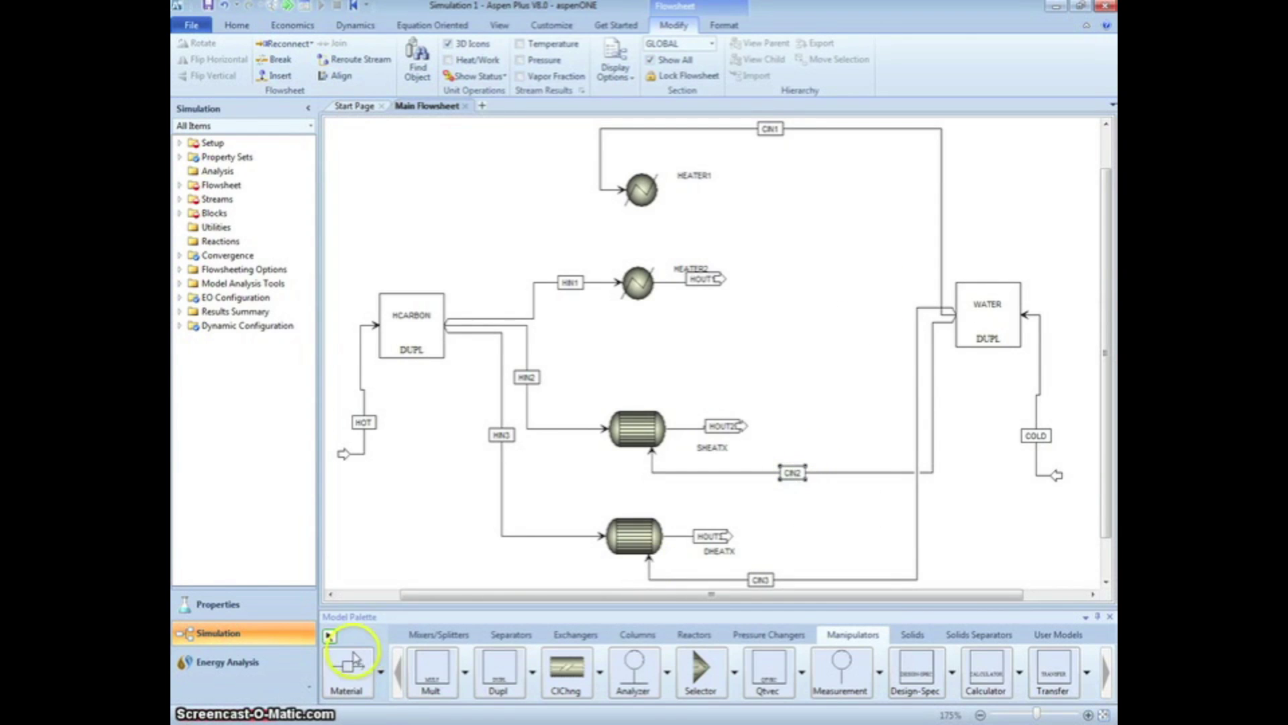
# Step: Draw product streams from the top outlets of SHEATX, DHEATX and HEATER1, then select streams 12 and 13 to rename
pyautogui.click(336, 677)
pyautogui.click(623, 403)
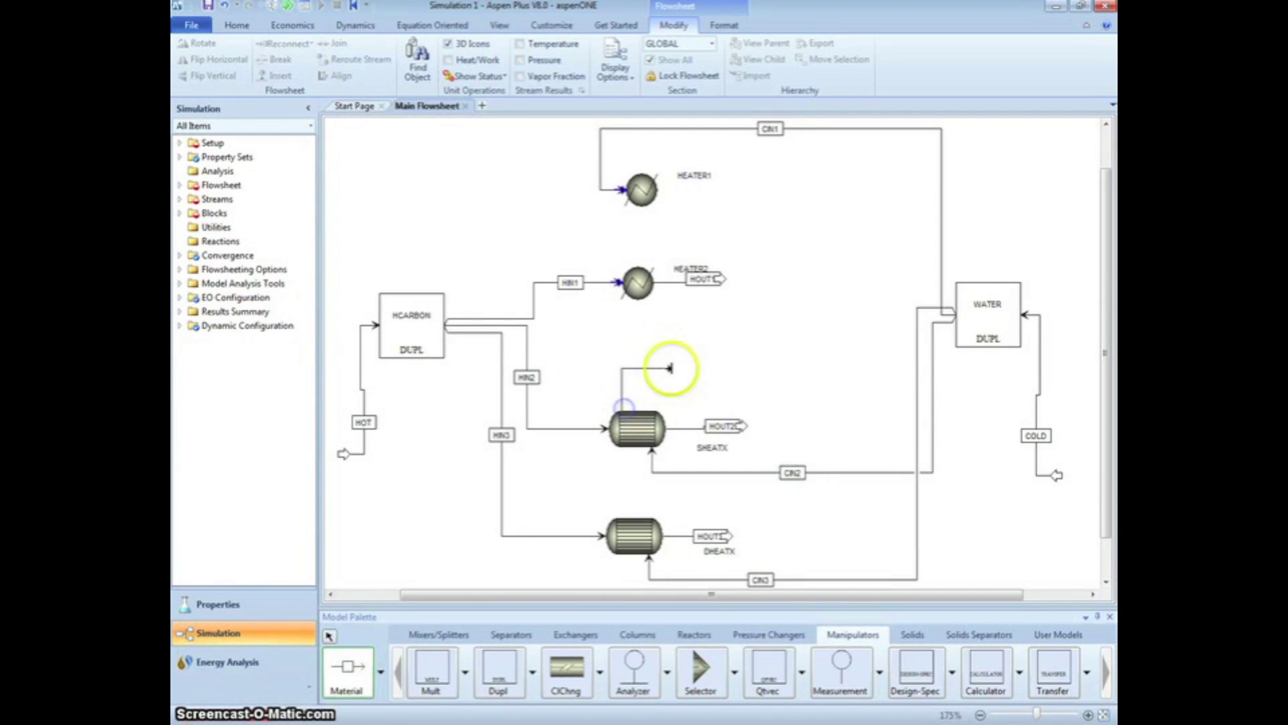
pyautogui.click(704, 372)
pyautogui.click(621, 500)
pyautogui.click(722, 497)
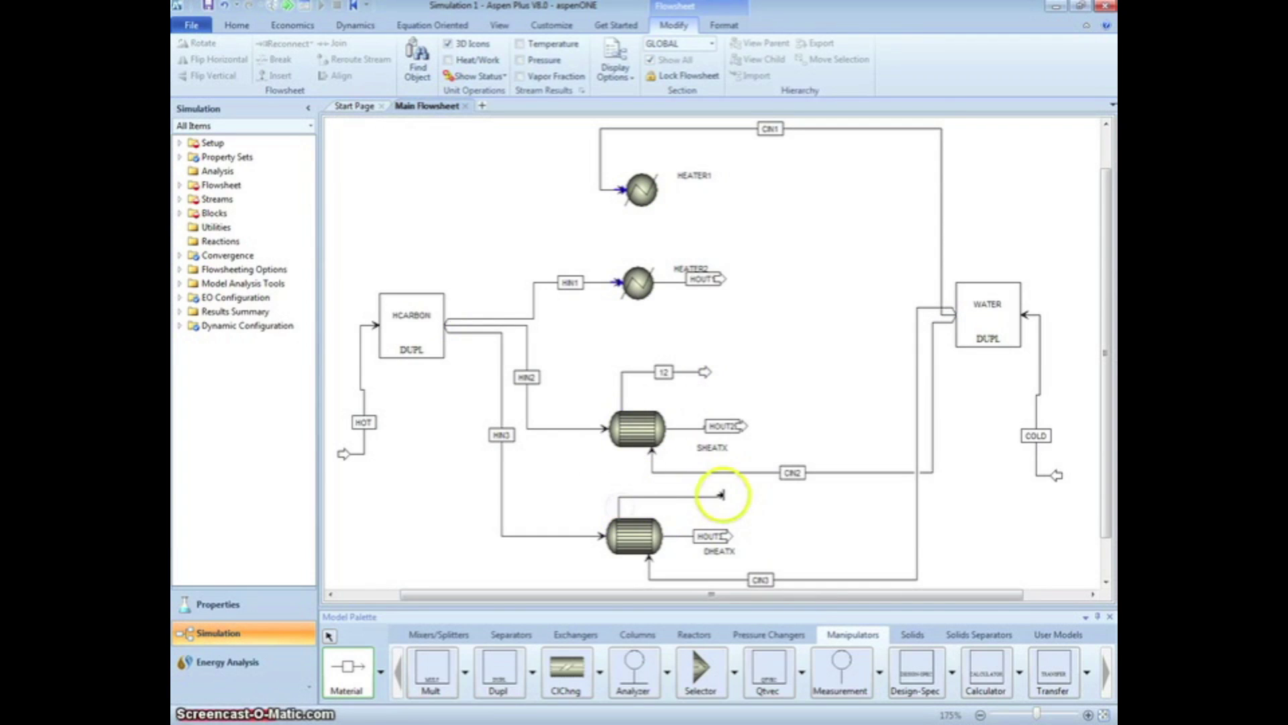
pyautogui.click(663, 189)
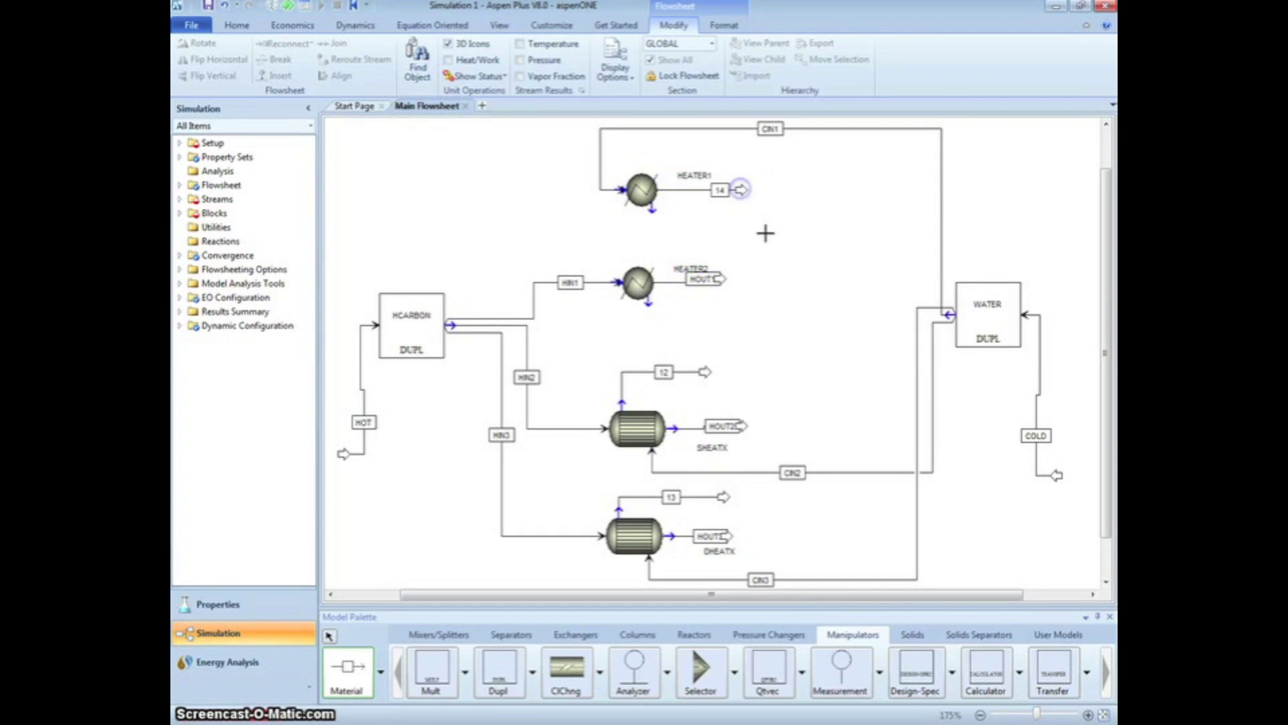
pyautogui.click(728, 190)
pyautogui.rightClick(728, 190)
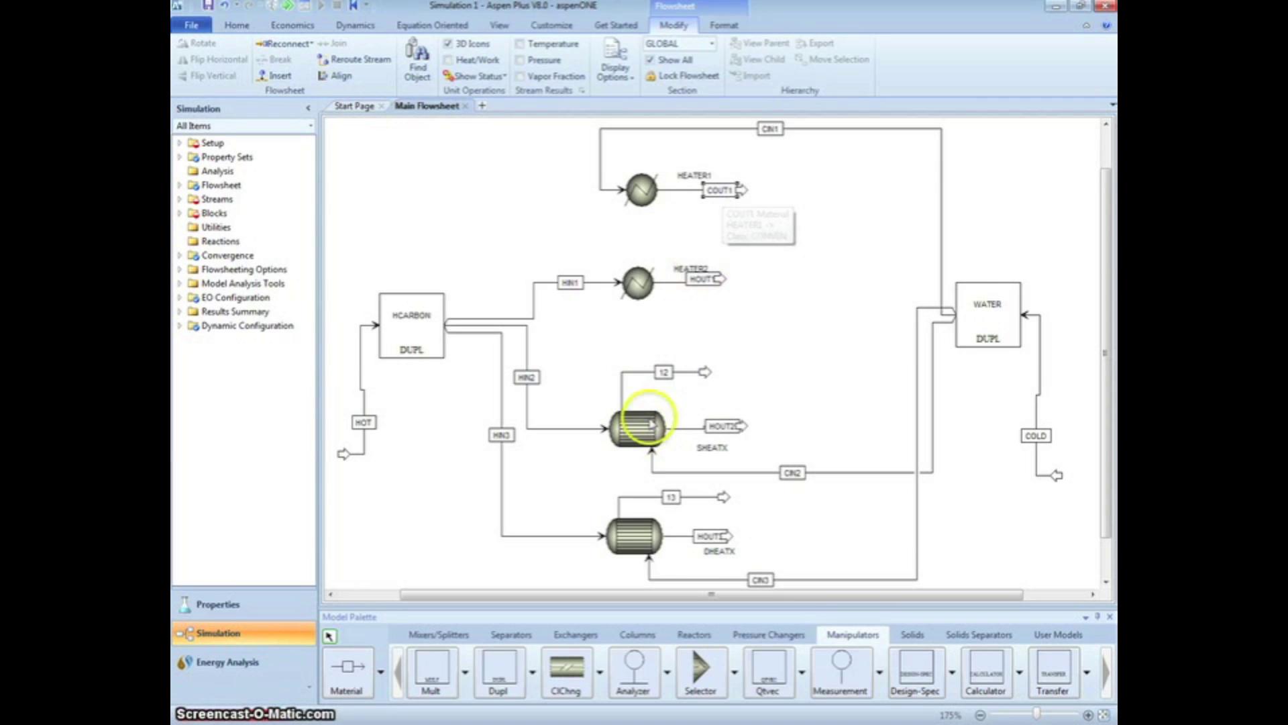
pyautogui.click(665, 373)
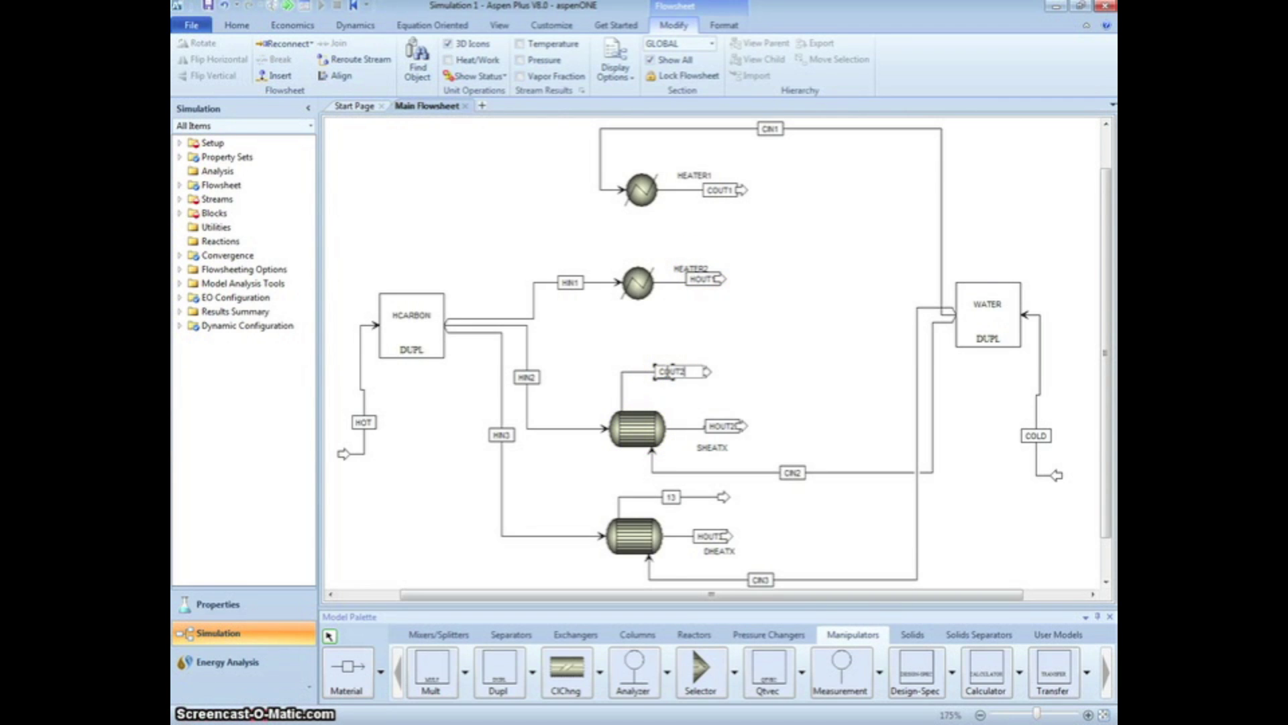
pyautogui.click(671, 498)
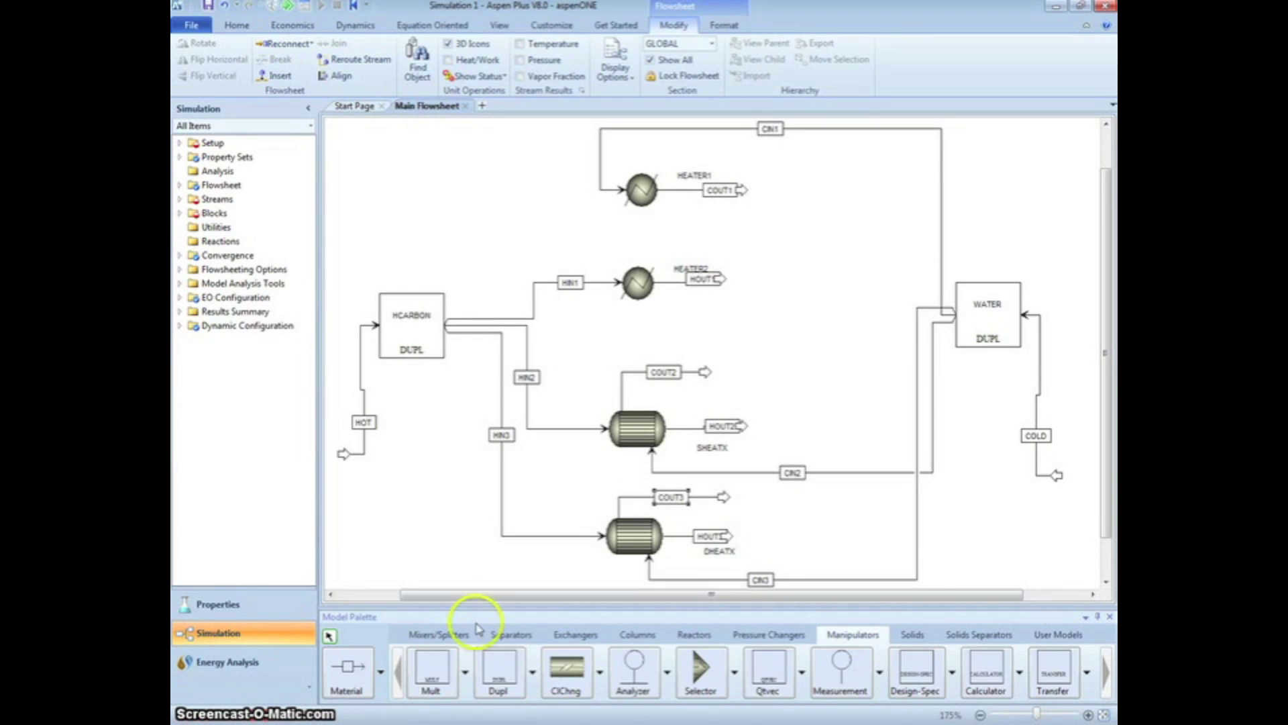
# Step: Draw heat stream Q from HEATER2 into HEATER1, then advance to Components Specifications
pyautogui.click(379, 669)
pyautogui.click(366, 570)
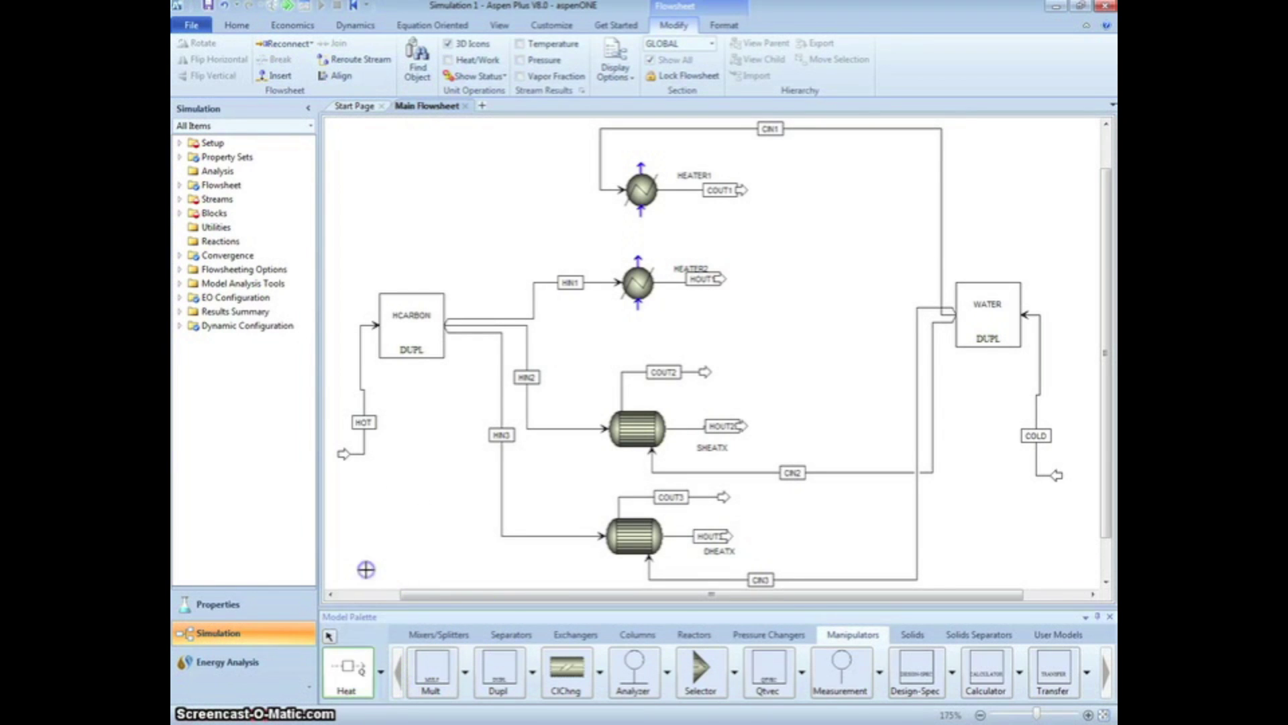
pyautogui.click(638, 258)
pyautogui.click(641, 210)
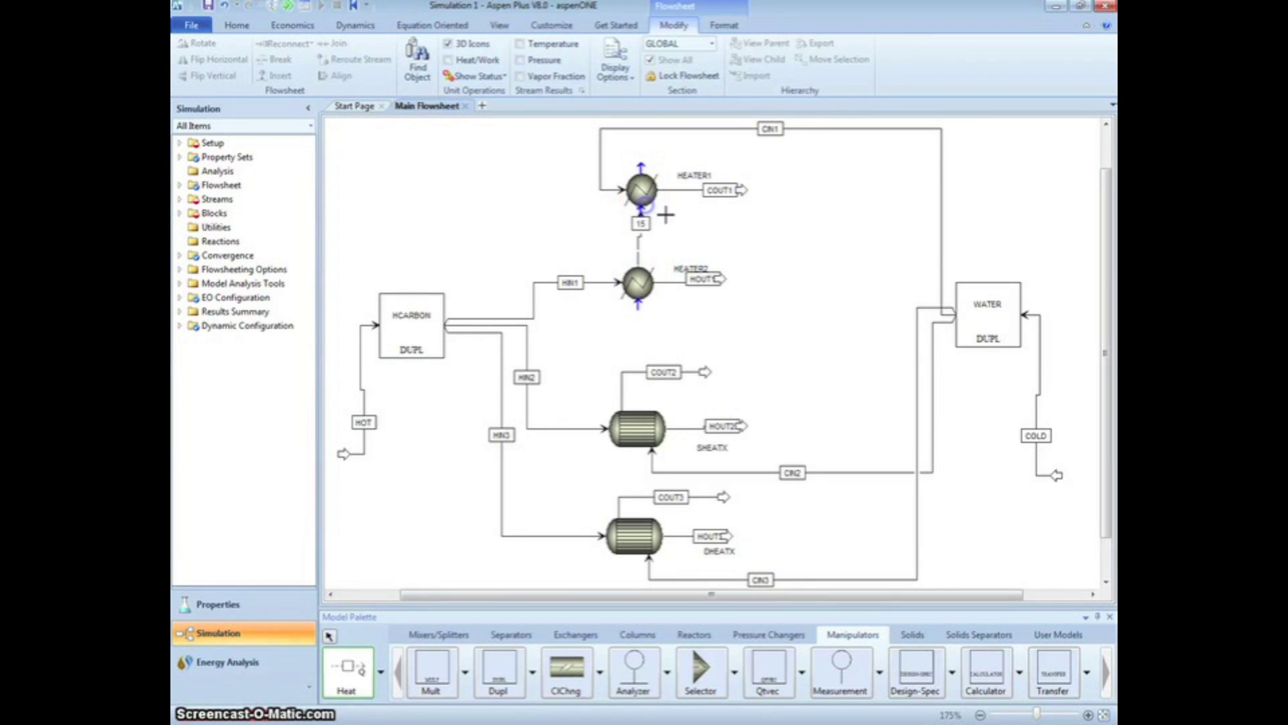
pyautogui.rightClick(736, 234)
pyautogui.click(746, 263)
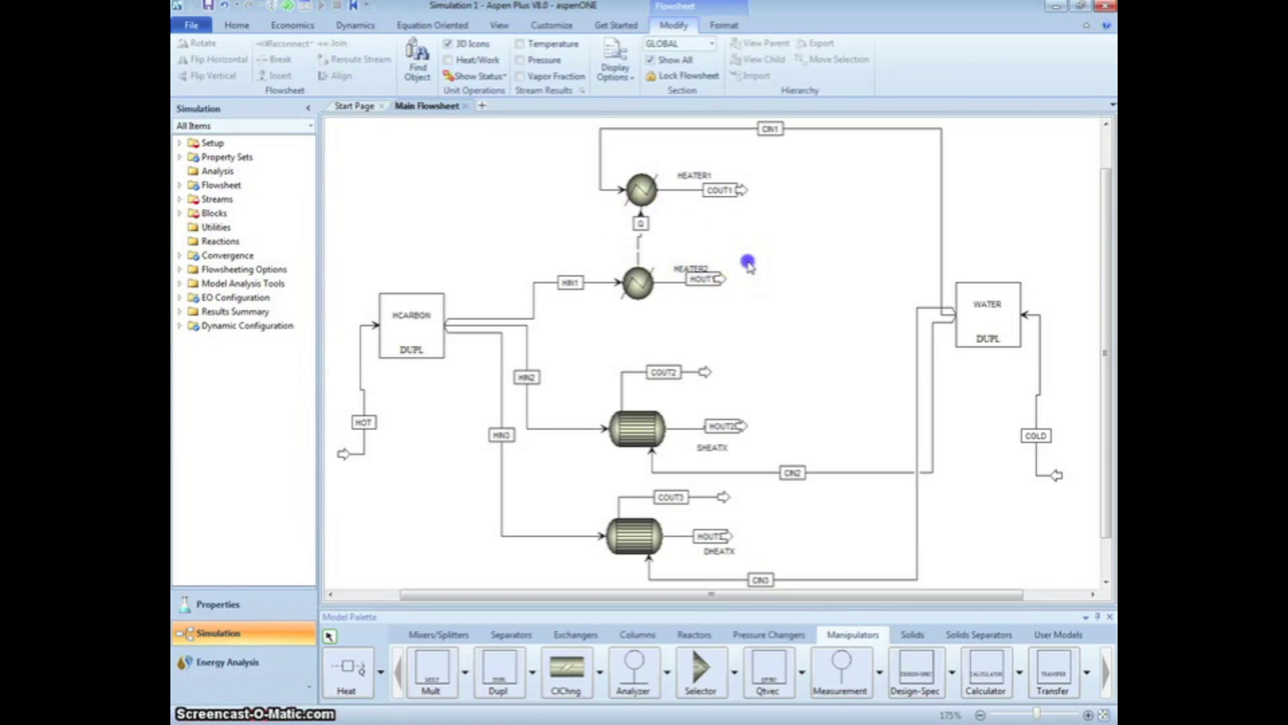
pyautogui.click(288, 8)
# Step: Enter BENZENE, STYRENE, EB and WATER as the component IDs
pyautogui.click(378, 190)
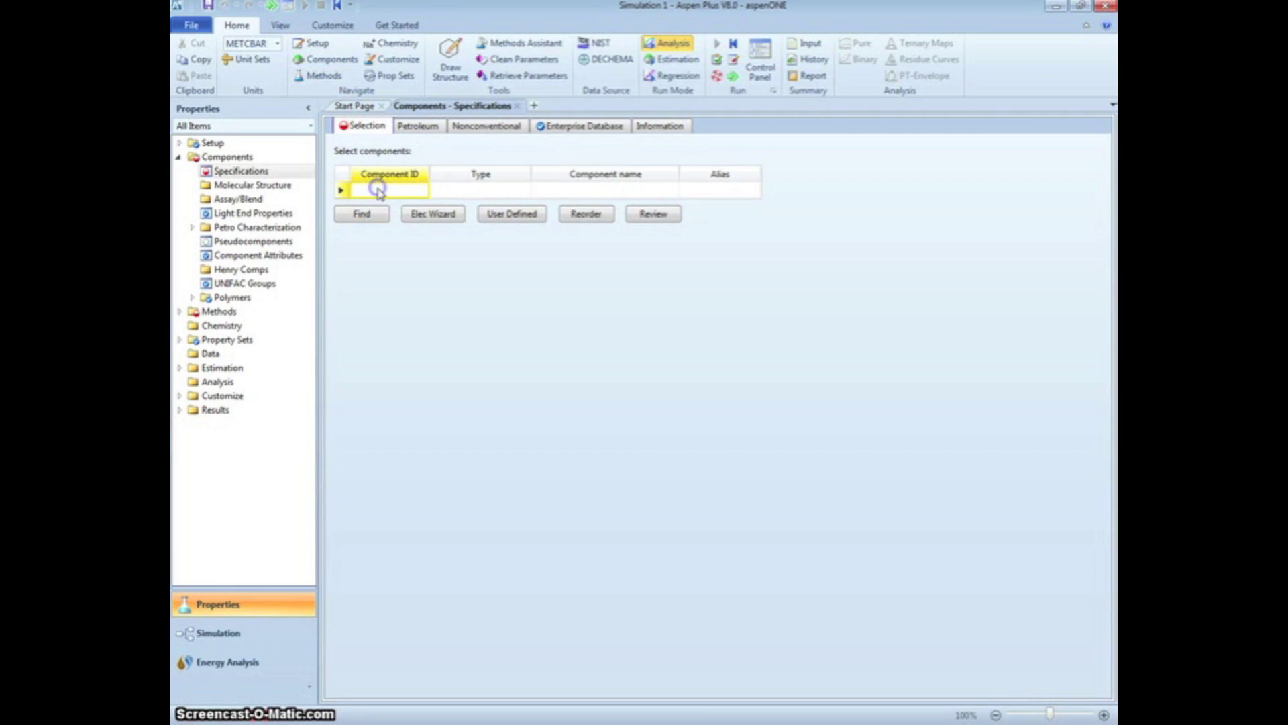
pyautogui.write('BENZENE')
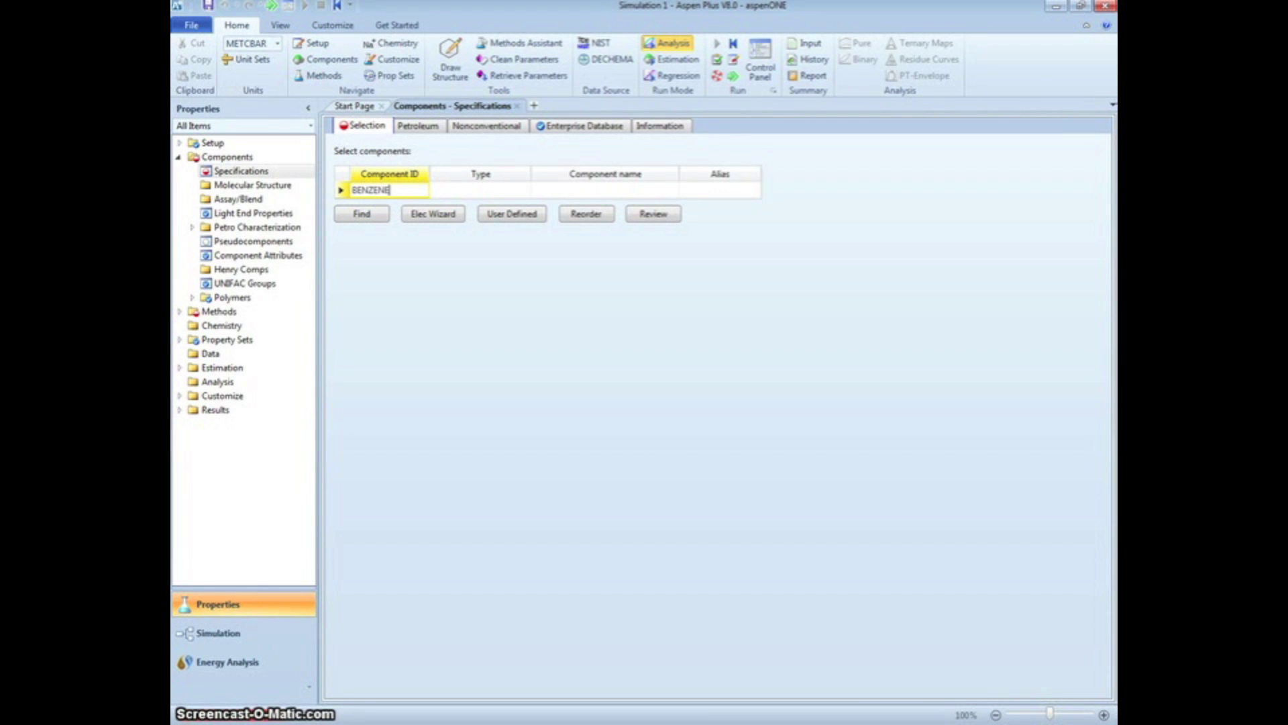
pyautogui.press('Return')
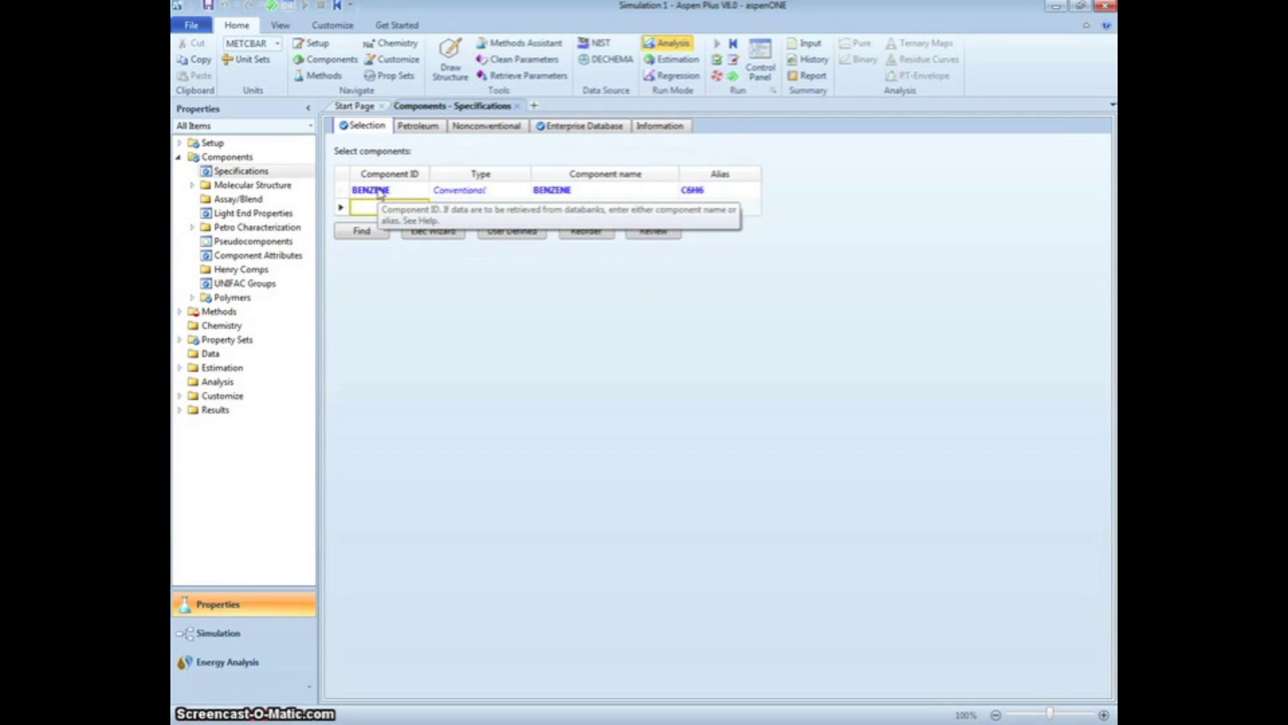
pyautogui.write('STYRENE')
pyautogui.press('Return')
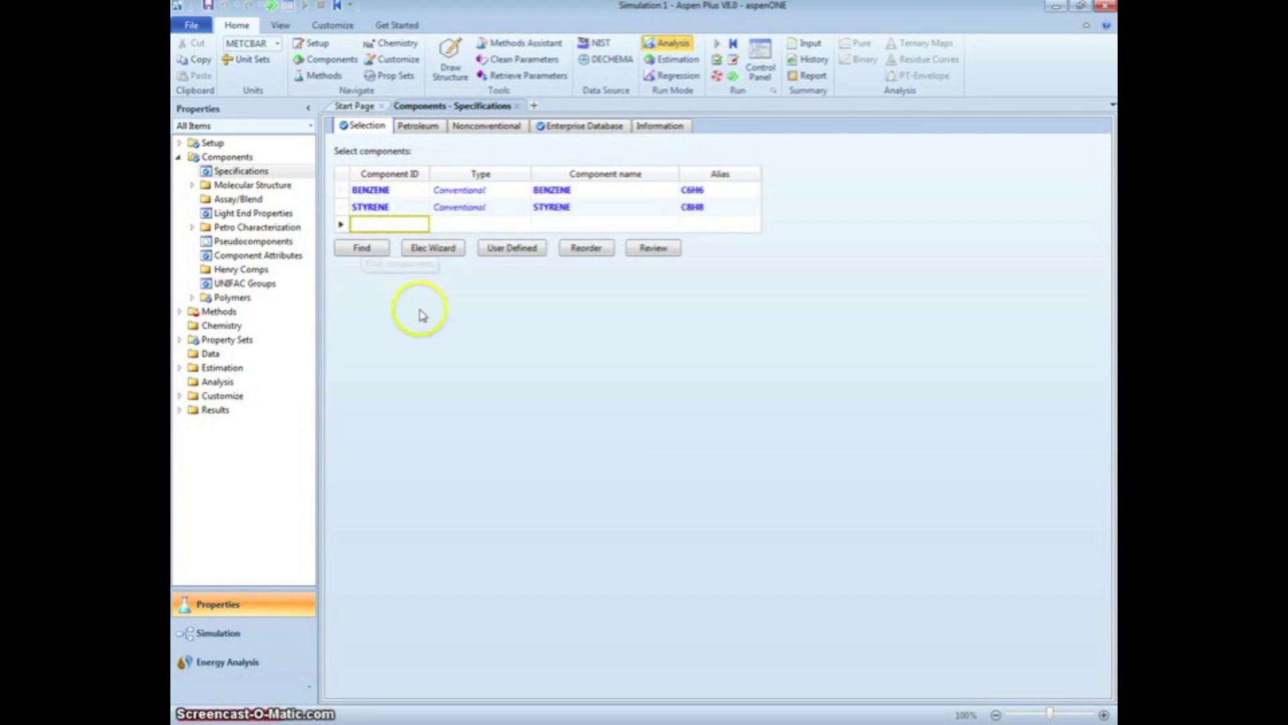
pyautogui.write('EB')
pyautogui.press('Return')
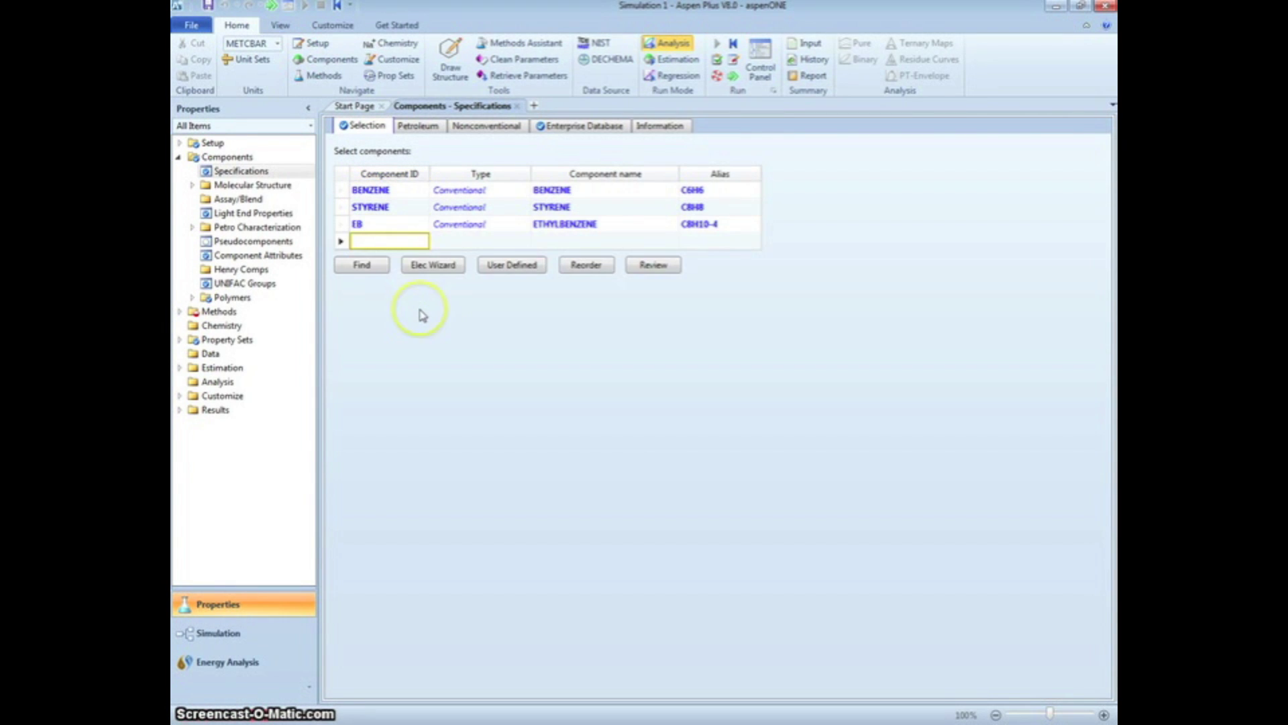
pyautogui.write('WAT')
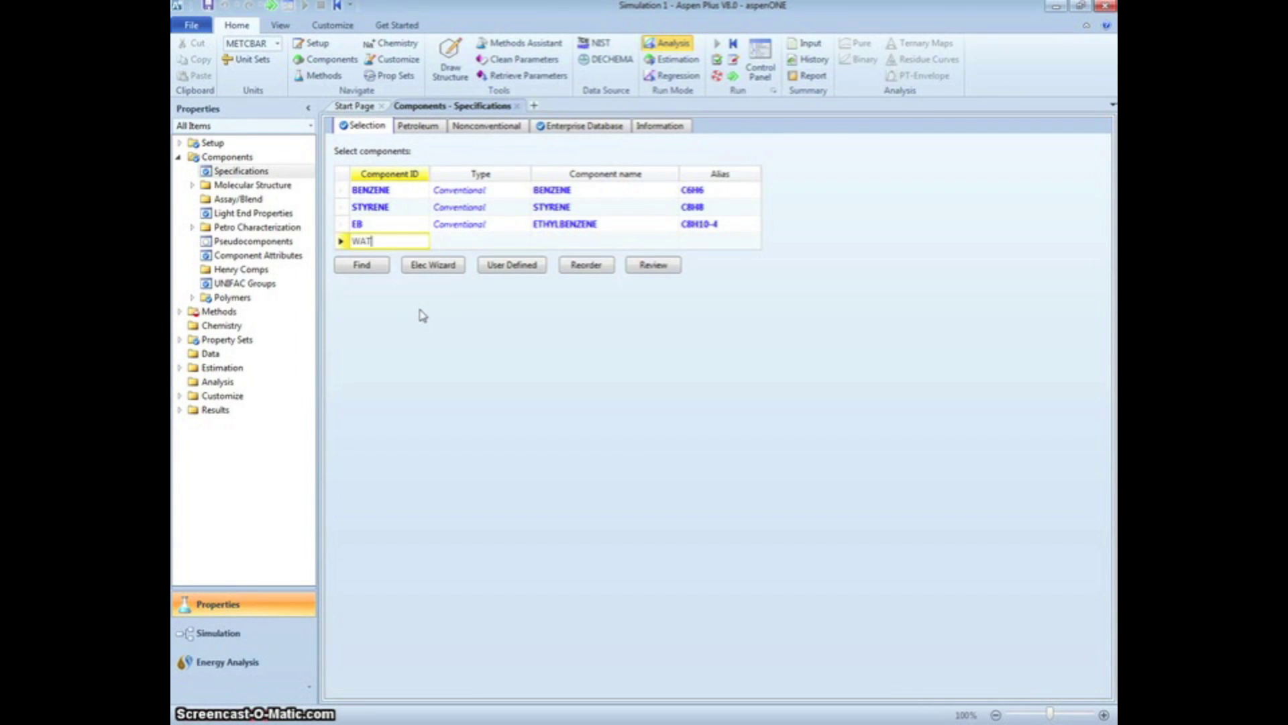
pyautogui.write('ER')
pyautogui.press('Return')
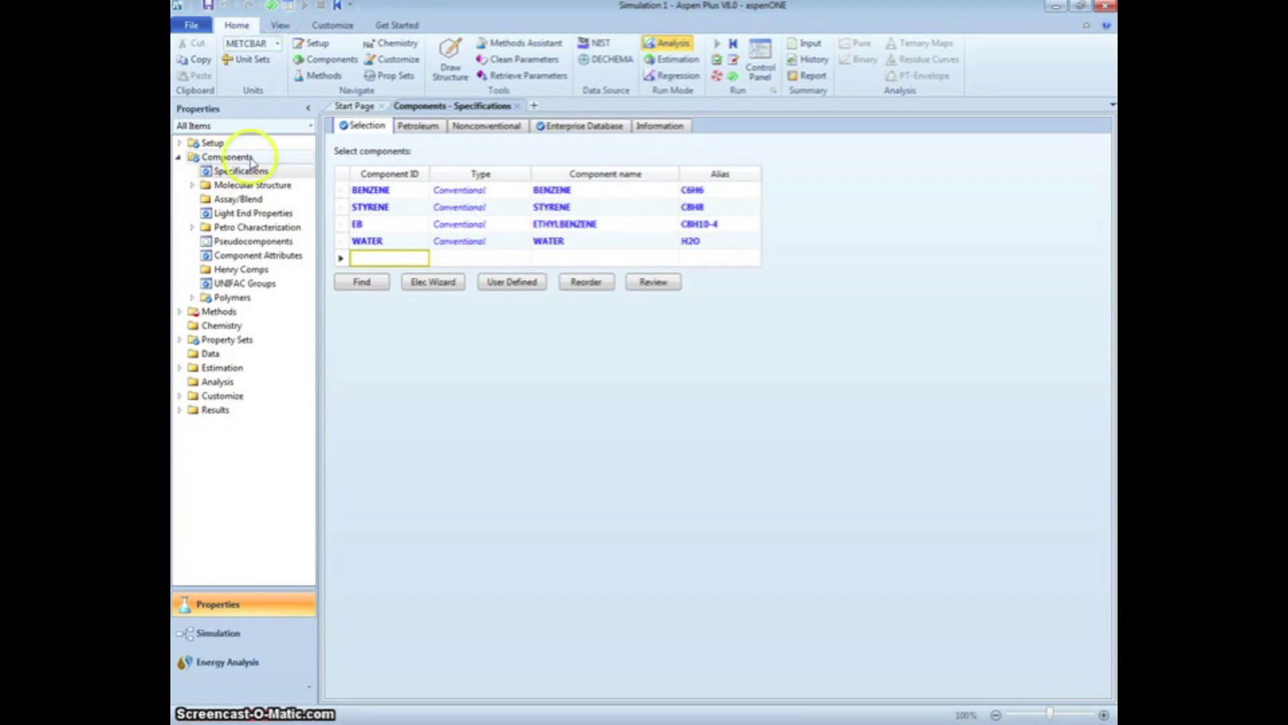
# Step: Set the global valid phases to Vapor-Liquid-Liquid
pyautogui.click(244, 140)
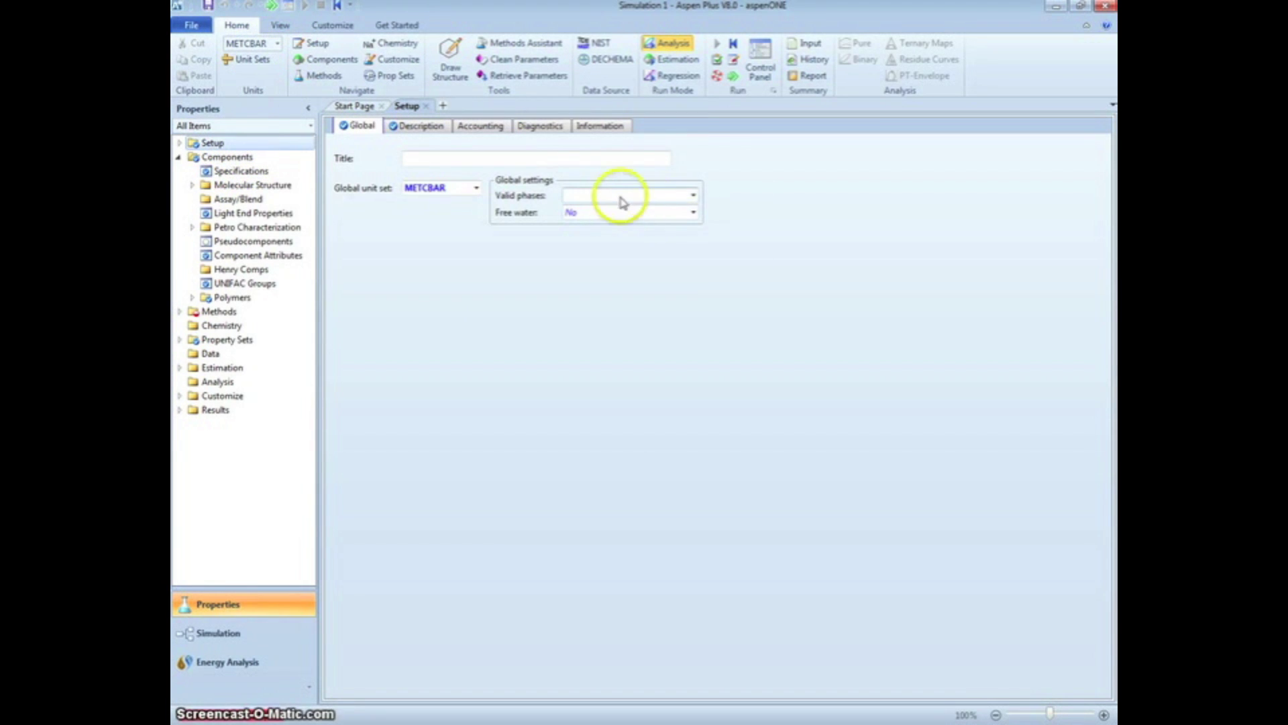
pyautogui.click(693, 195)
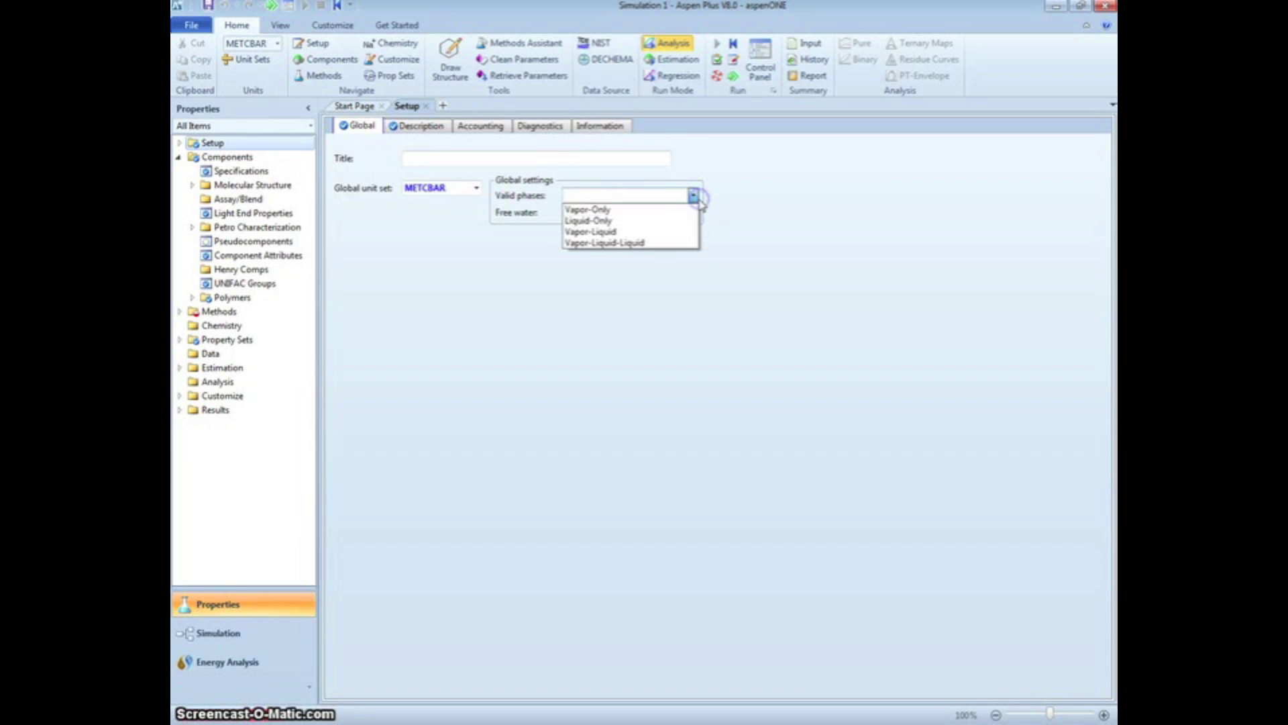
pyautogui.click(648, 243)
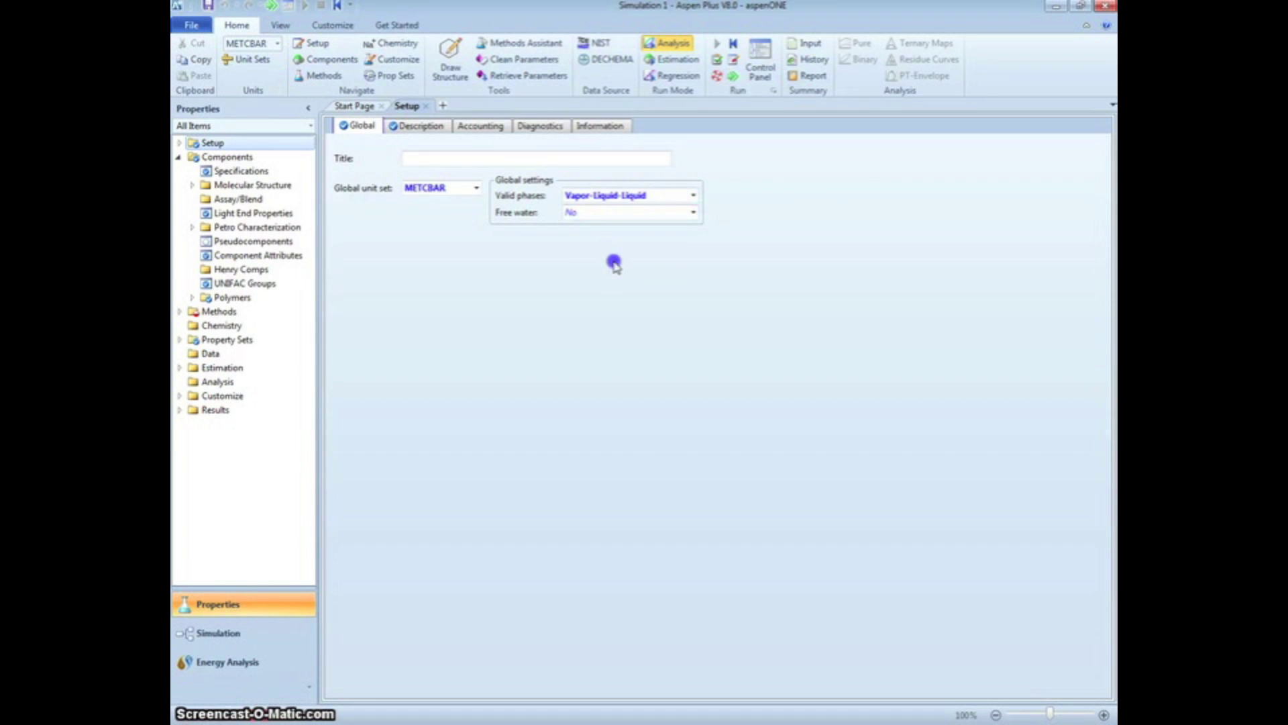
pyautogui.click(272, 7)
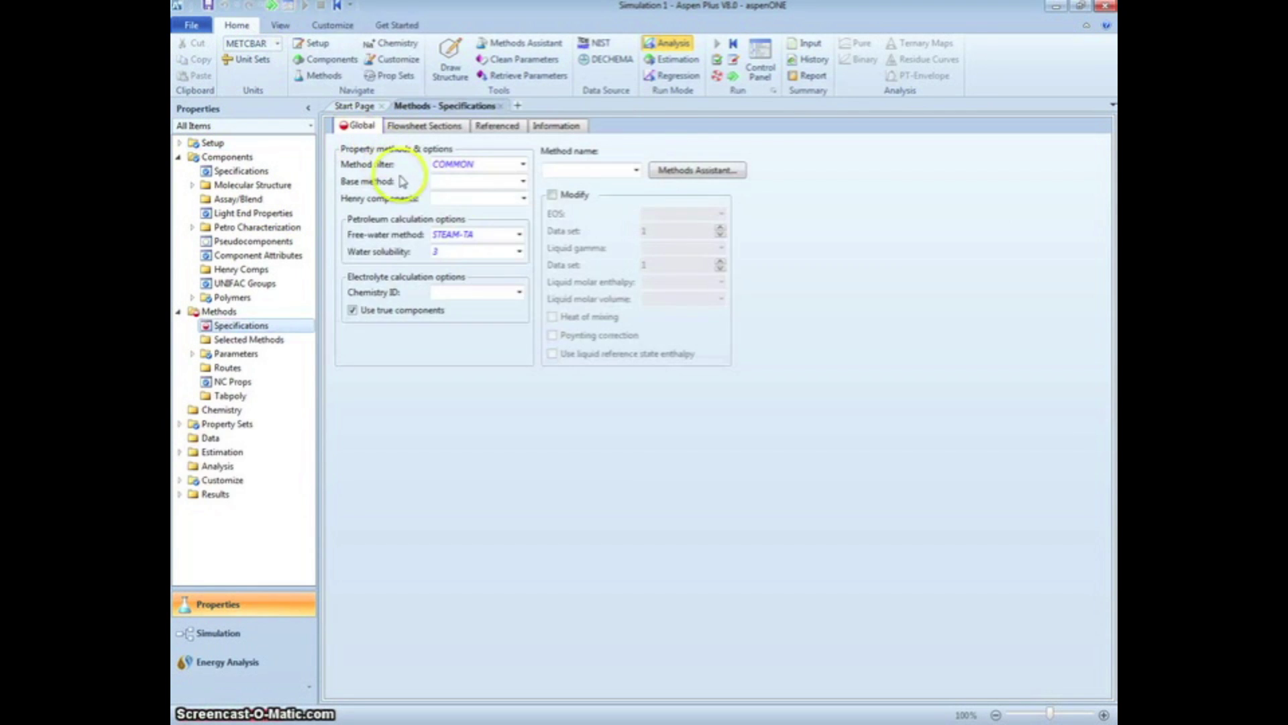
# Step: Pick NRTL-RK from the Method name list so it fills Method name and Base method
pyautogui.click(635, 171)
pyautogui.moveTo(636, 222); pyautogui.dragTo(636, 269)
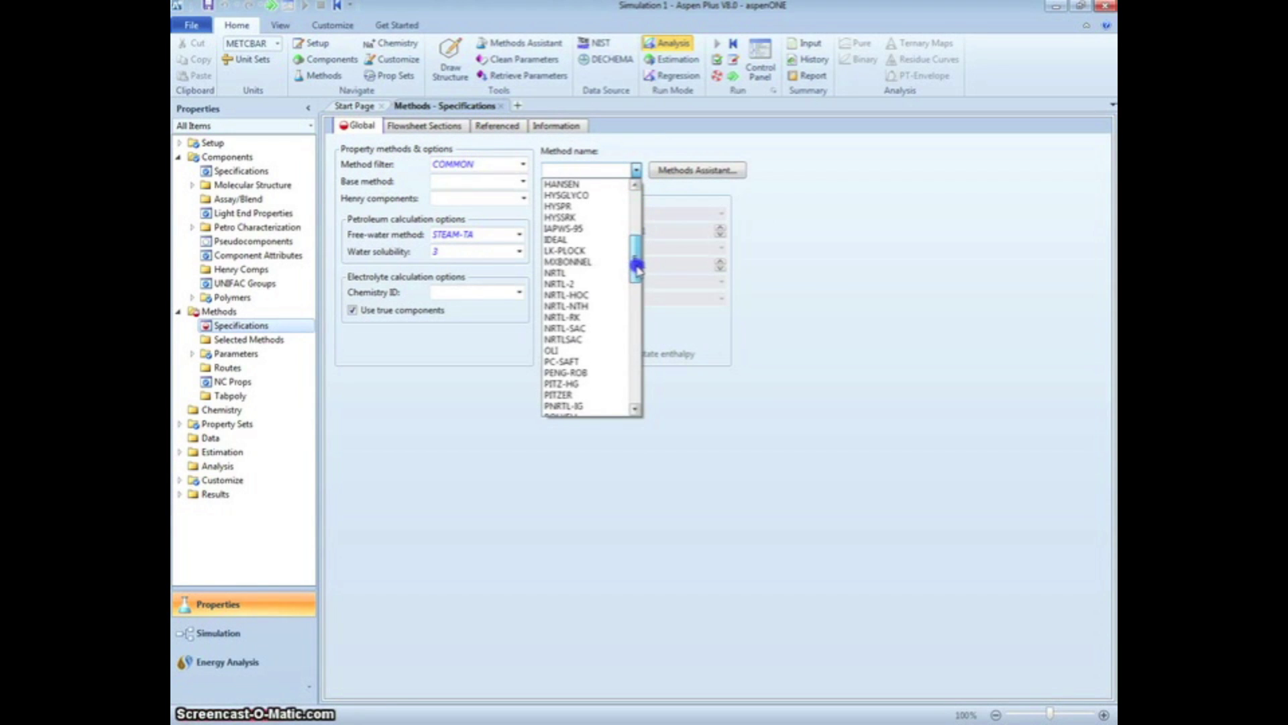
pyautogui.click(601, 317)
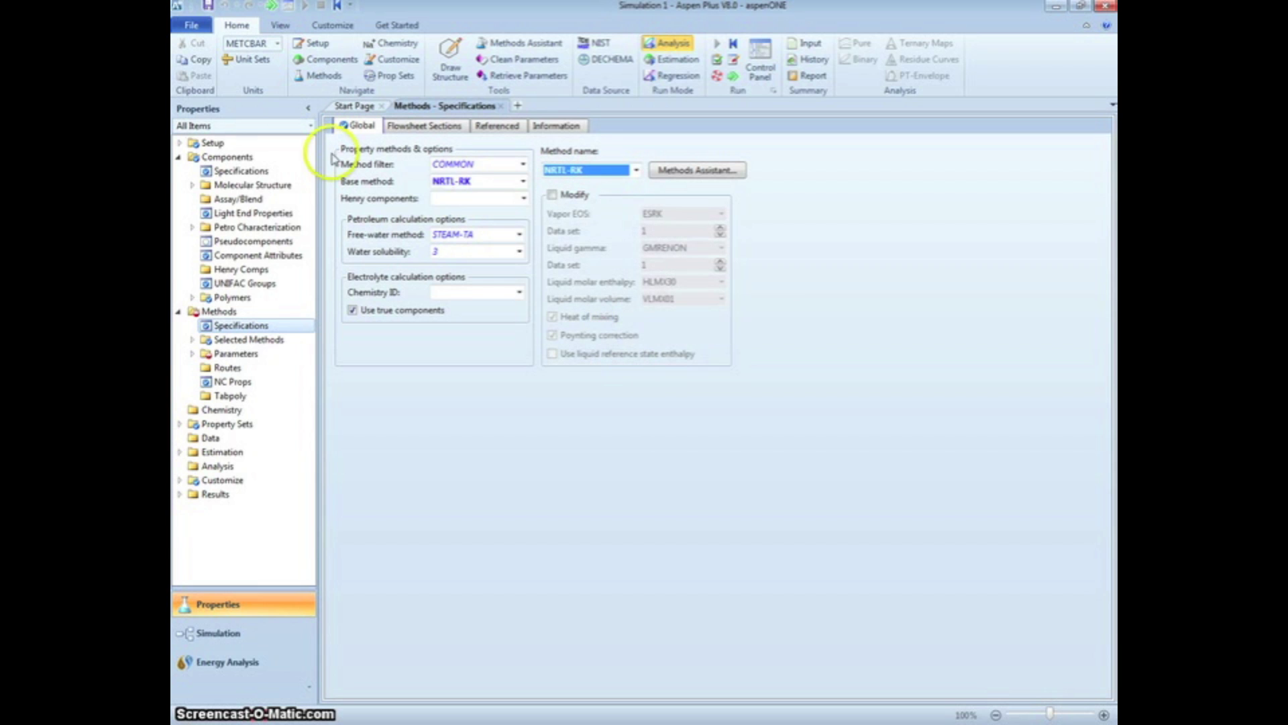
# Step: Accept Binary Interaction NRTL-1, run Property Analysis, then go to the Simulation environment
pyautogui.click(271, 7)
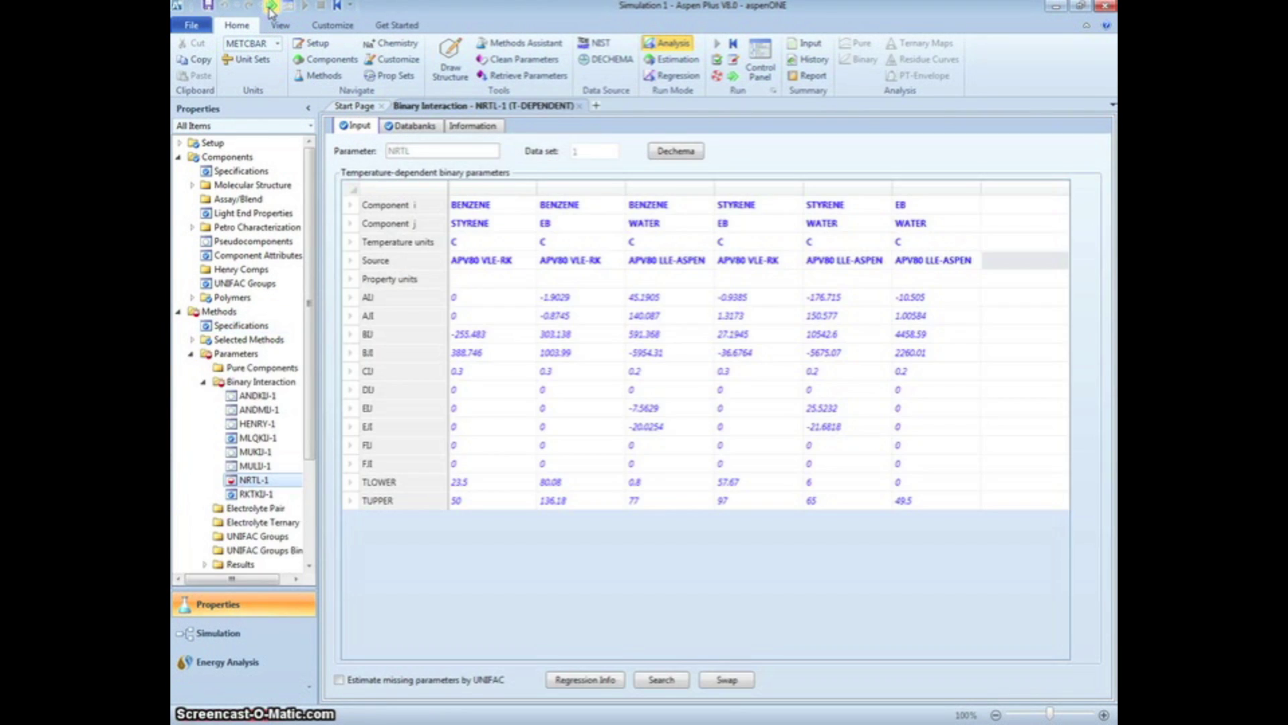
pyautogui.click(271, 7)
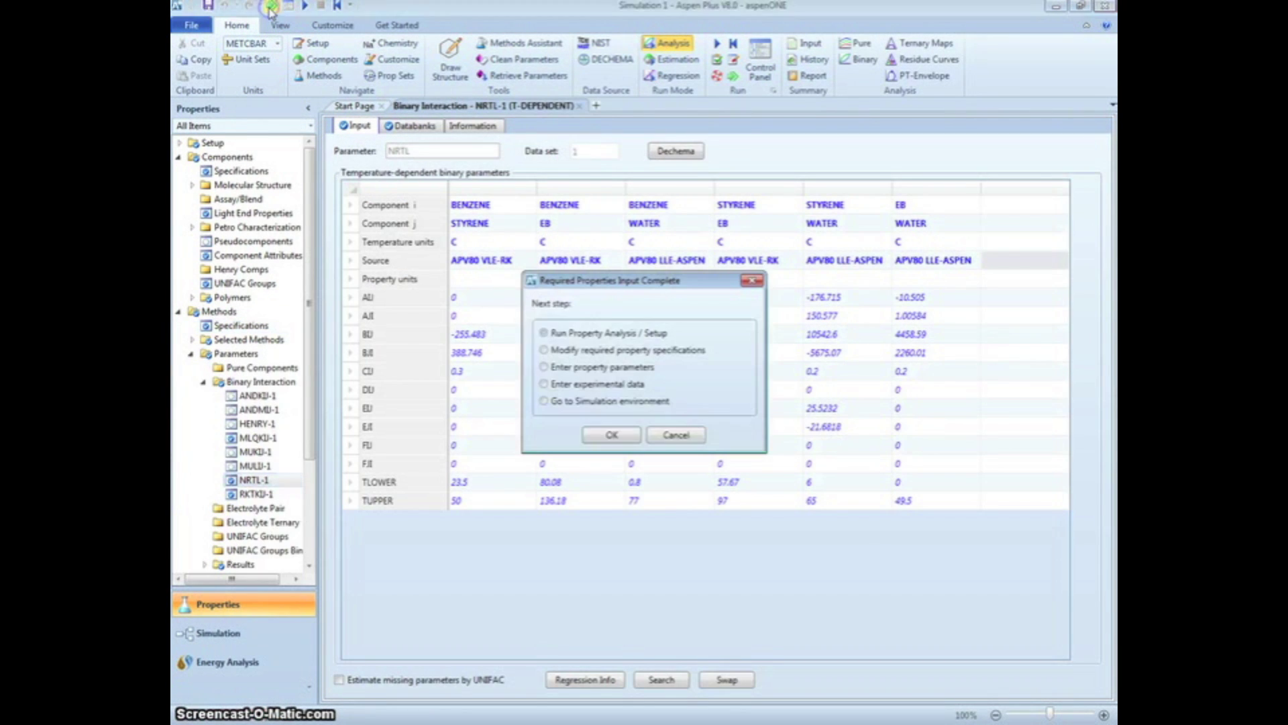
pyautogui.click(611, 435)
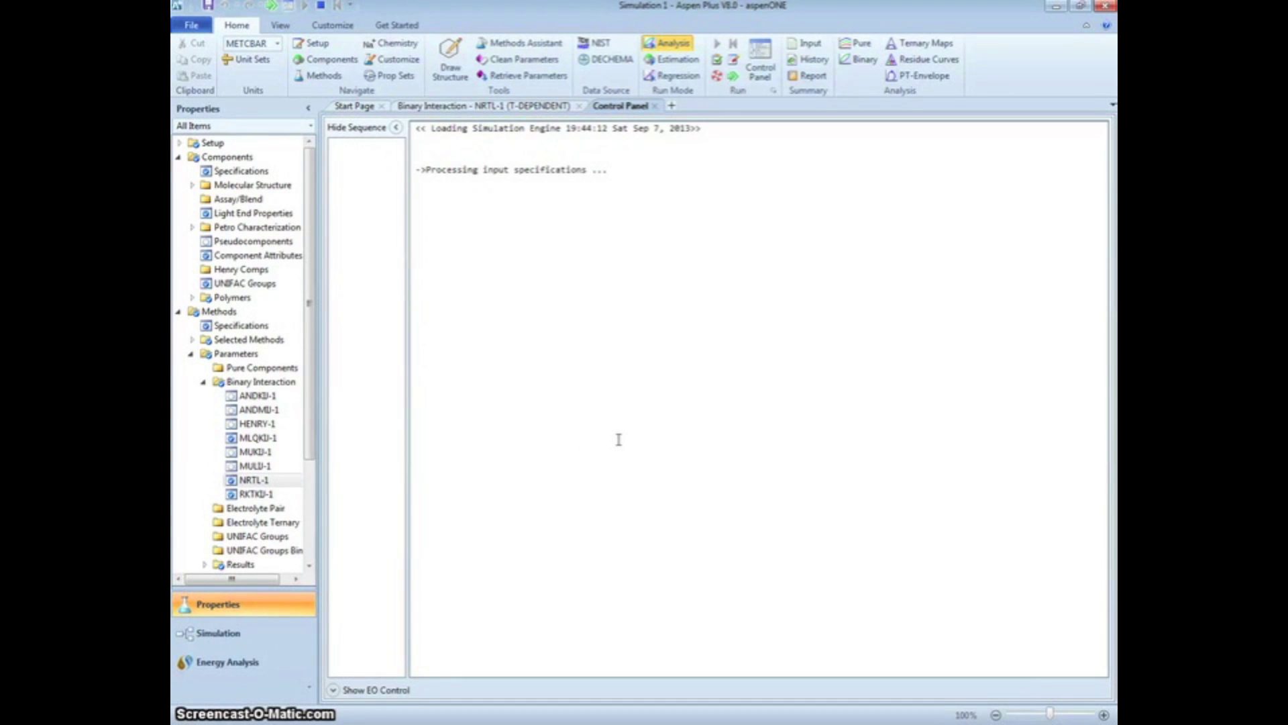
pyautogui.click(270, 8)
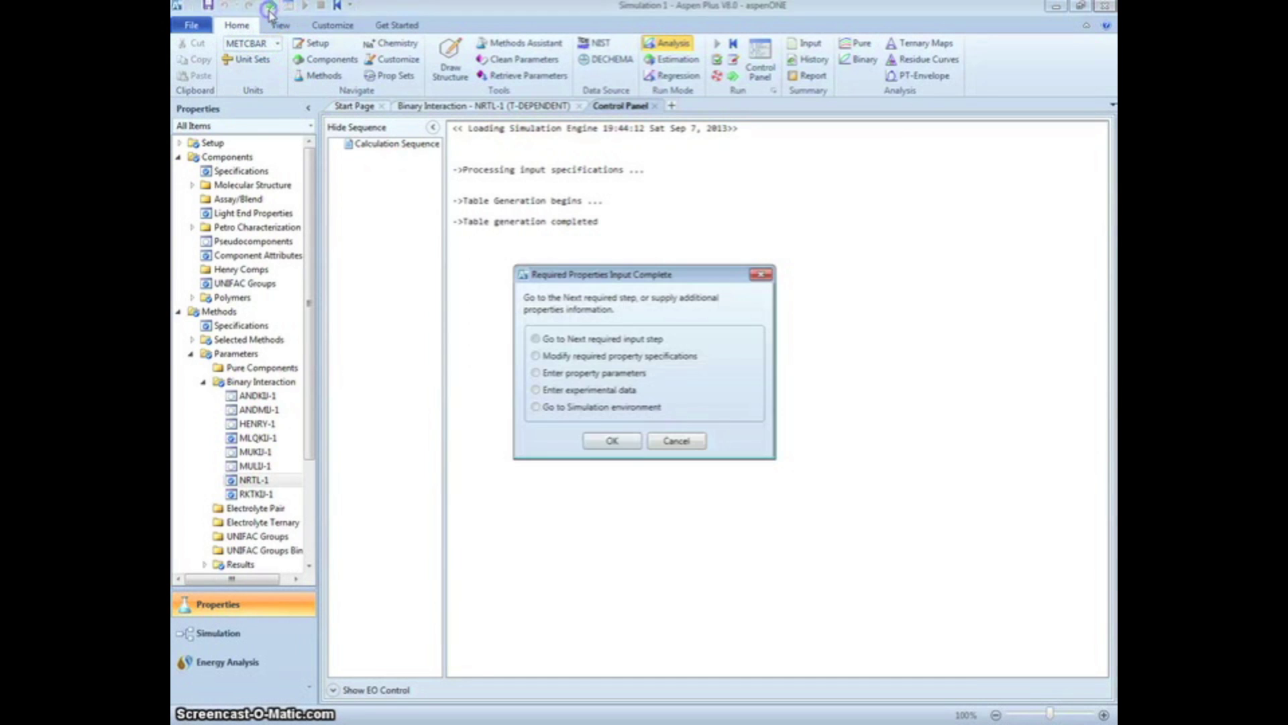
pyautogui.click(604, 441)
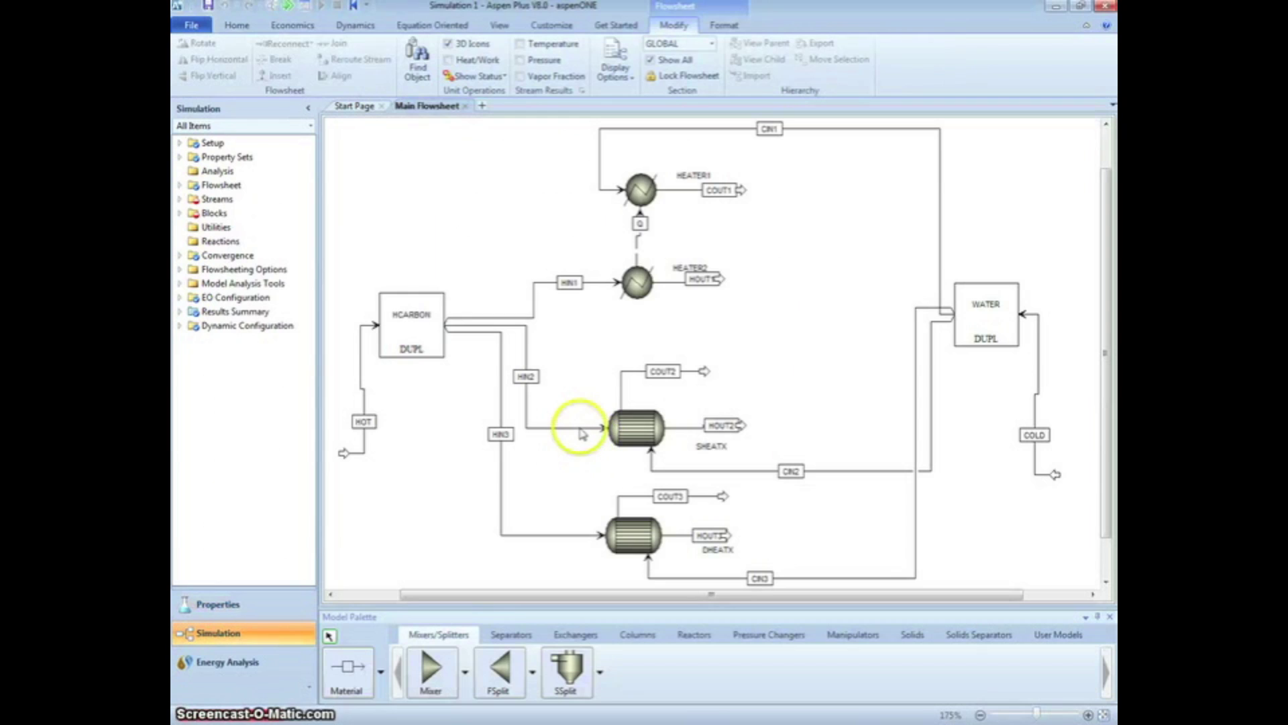
# Step: Set the COLD stream to 20 C and 10 bar
pyautogui.click(286, 7)
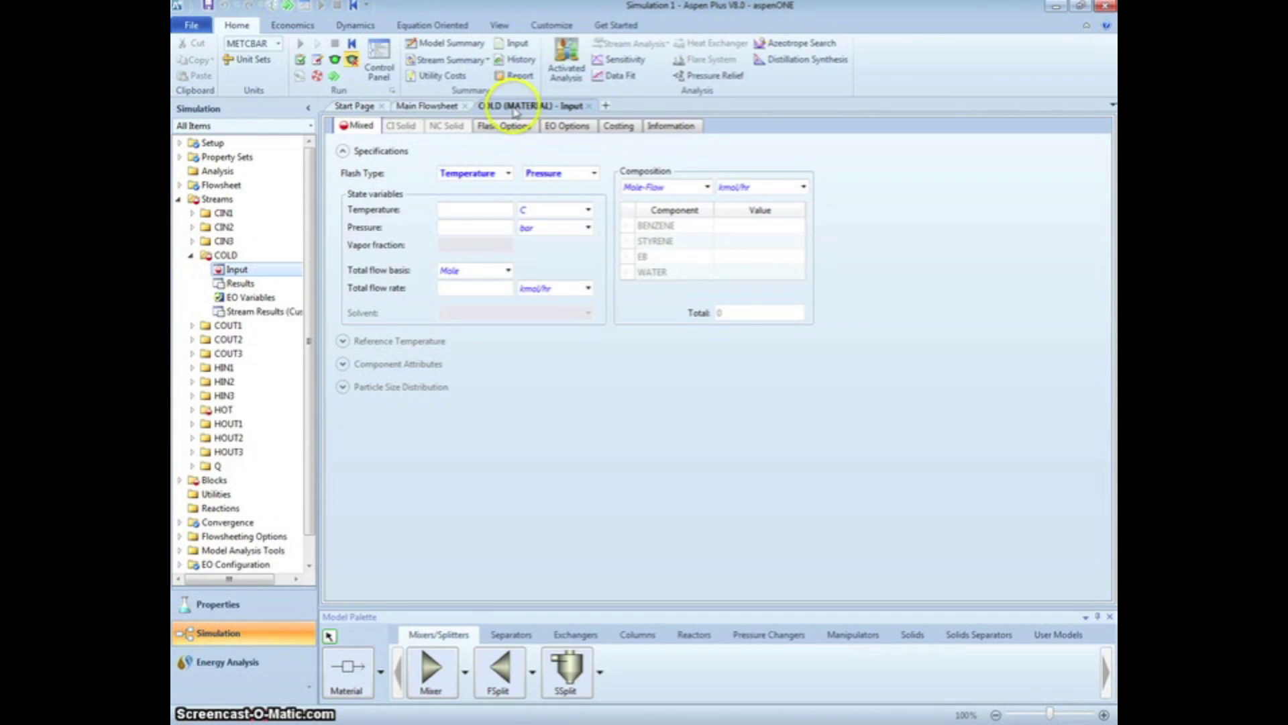
pyautogui.click(478, 211)
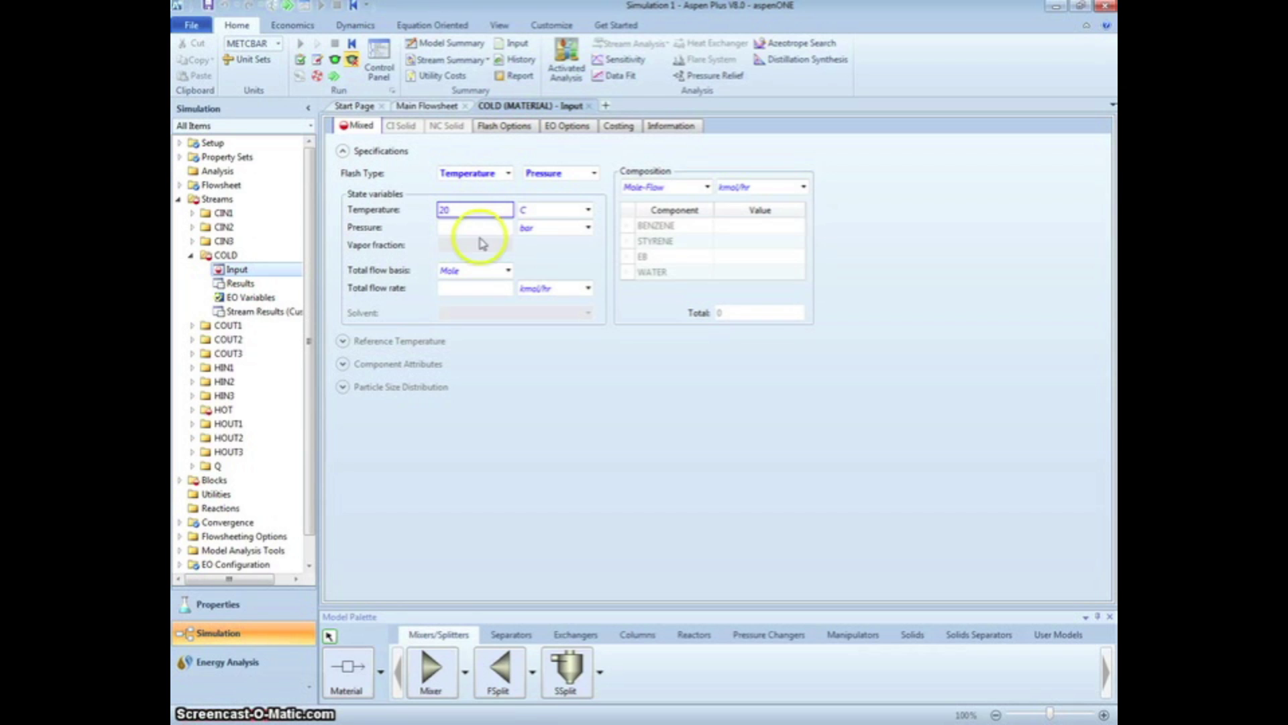
pyautogui.click(473, 230)
pyautogui.write('10')
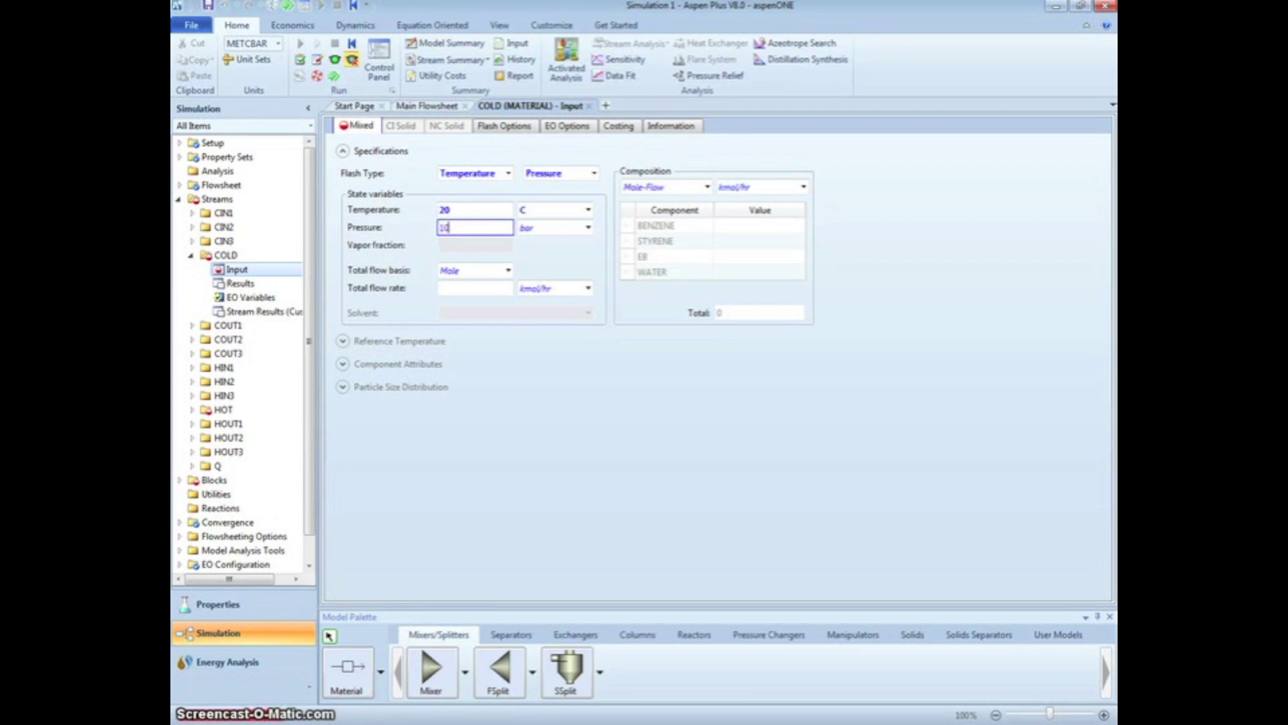
pyautogui.press('Return')
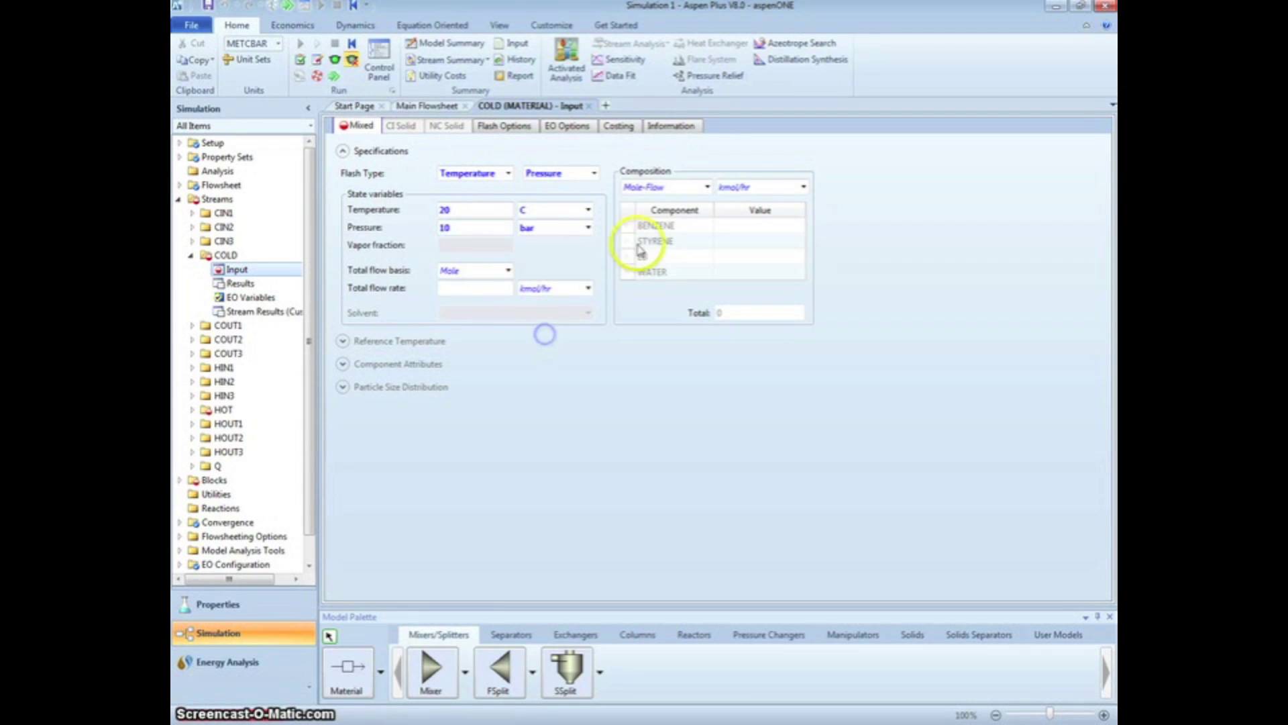
# Step: Give COLD a mass-basis total flow of 60000 kg/hr, all WATER as mass flow
pyautogui.click(508, 271)
pyautogui.click(484, 294)
pyautogui.click(484, 287)
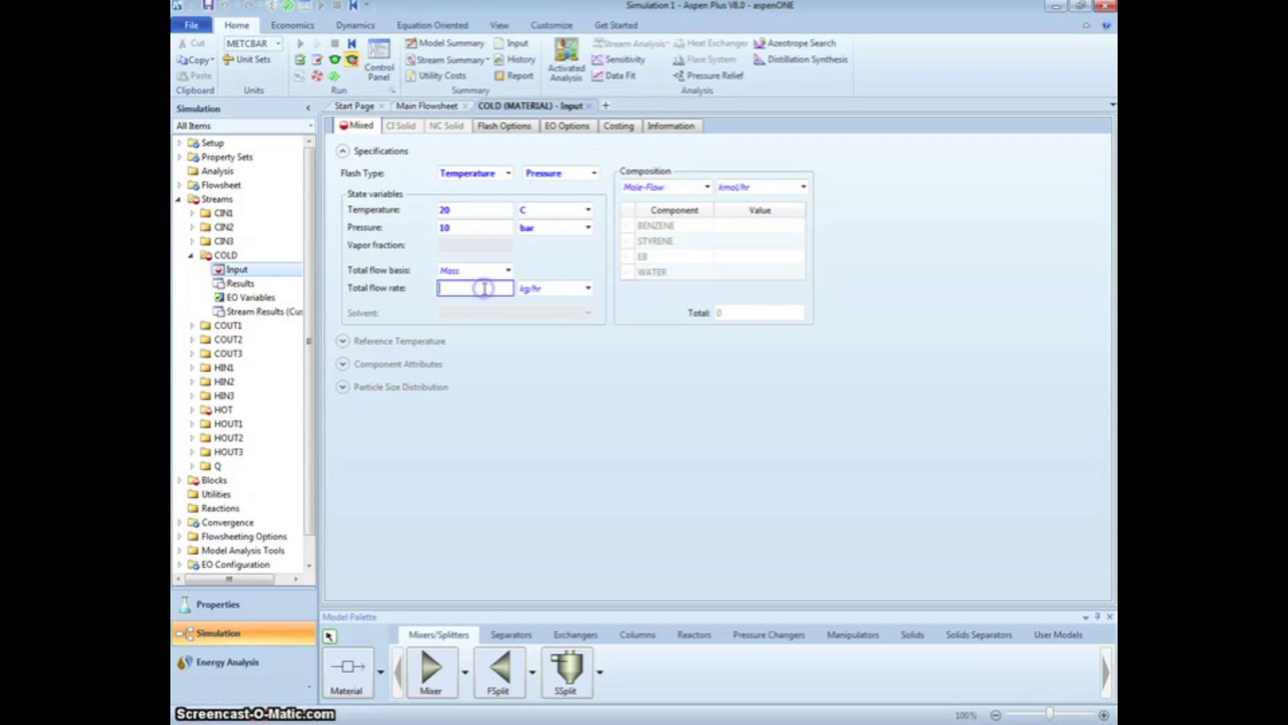
pyautogui.write('60000')
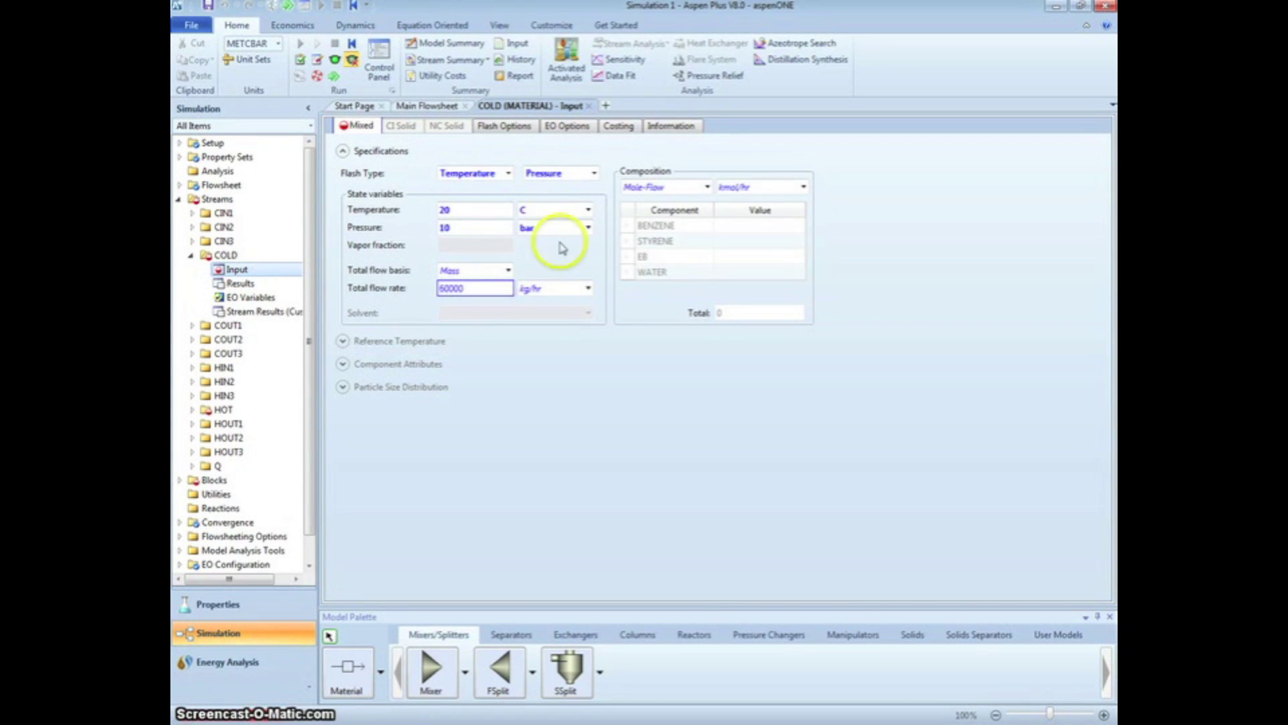
pyautogui.click(707, 186)
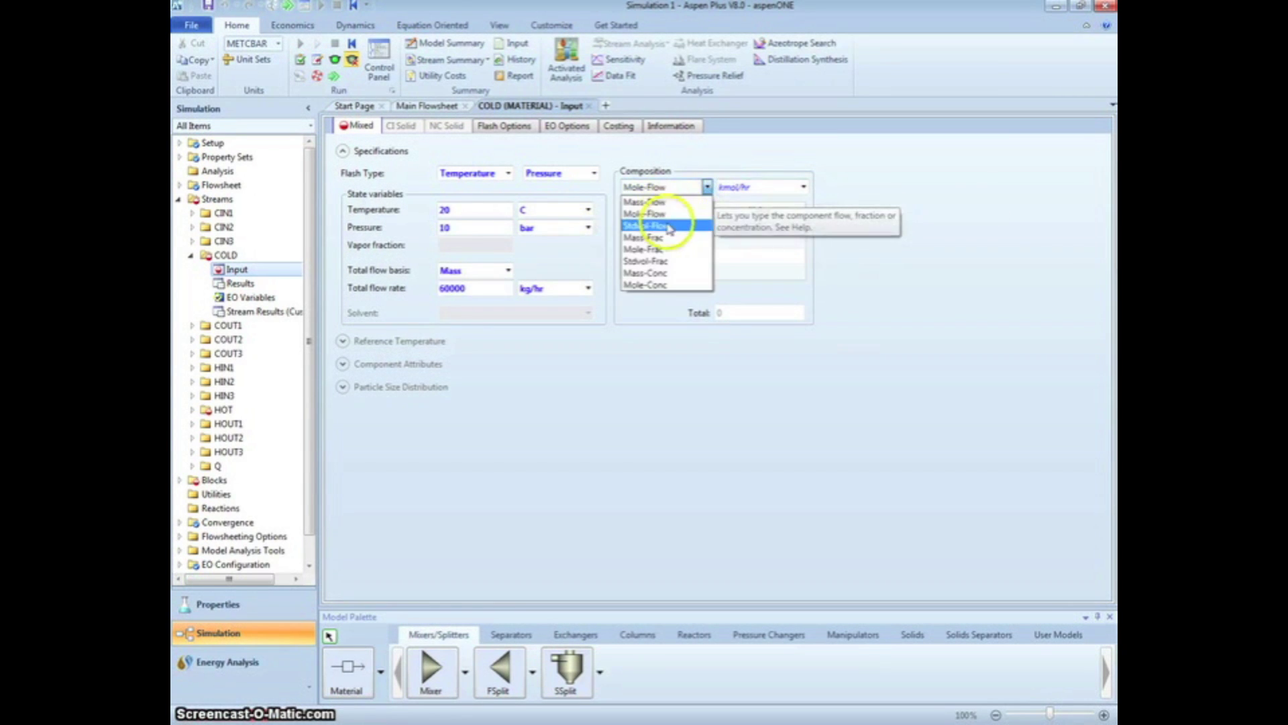
pyautogui.click(662, 203)
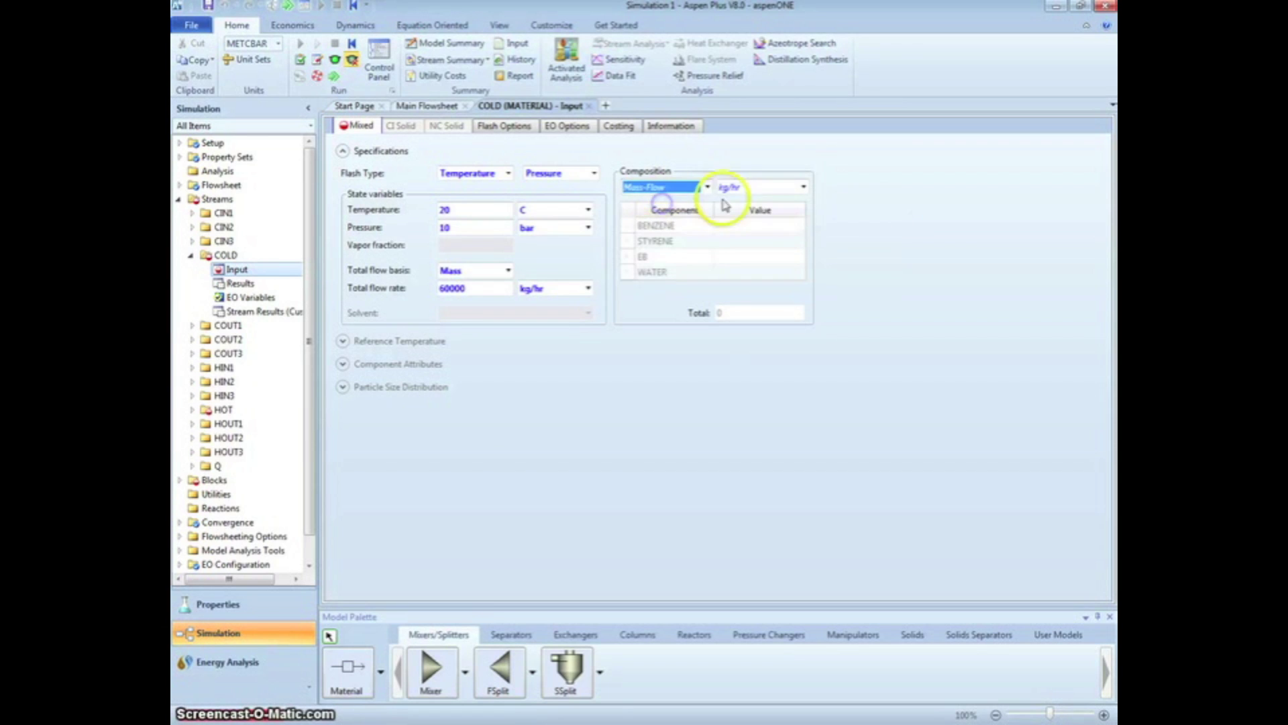
pyautogui.click(746, 271)
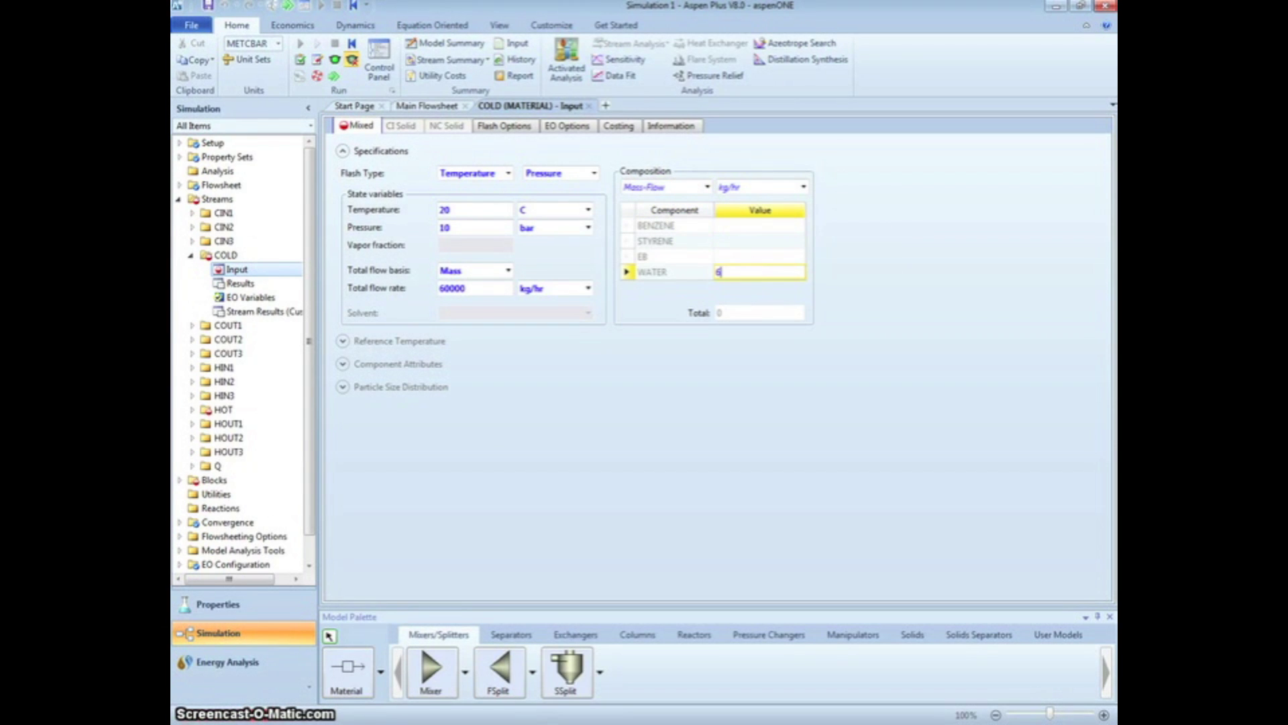
pyautogui.press('Return')
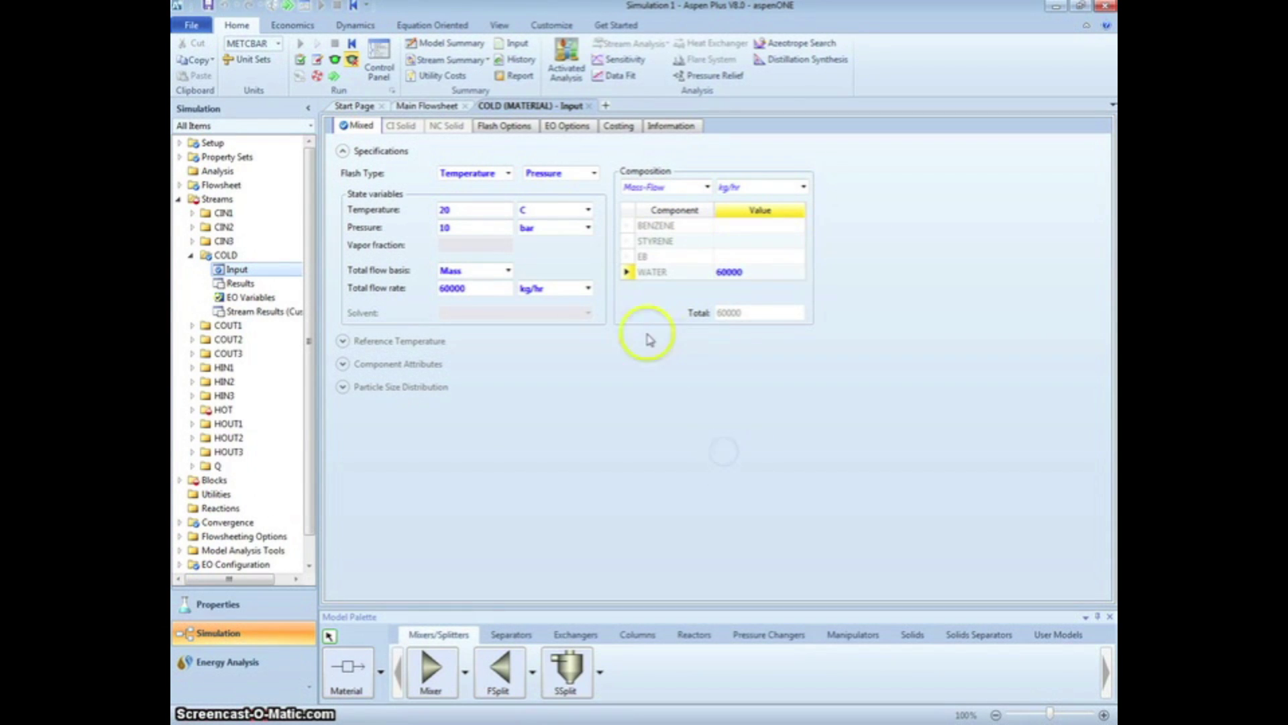
pyautogui.click(334, 76)
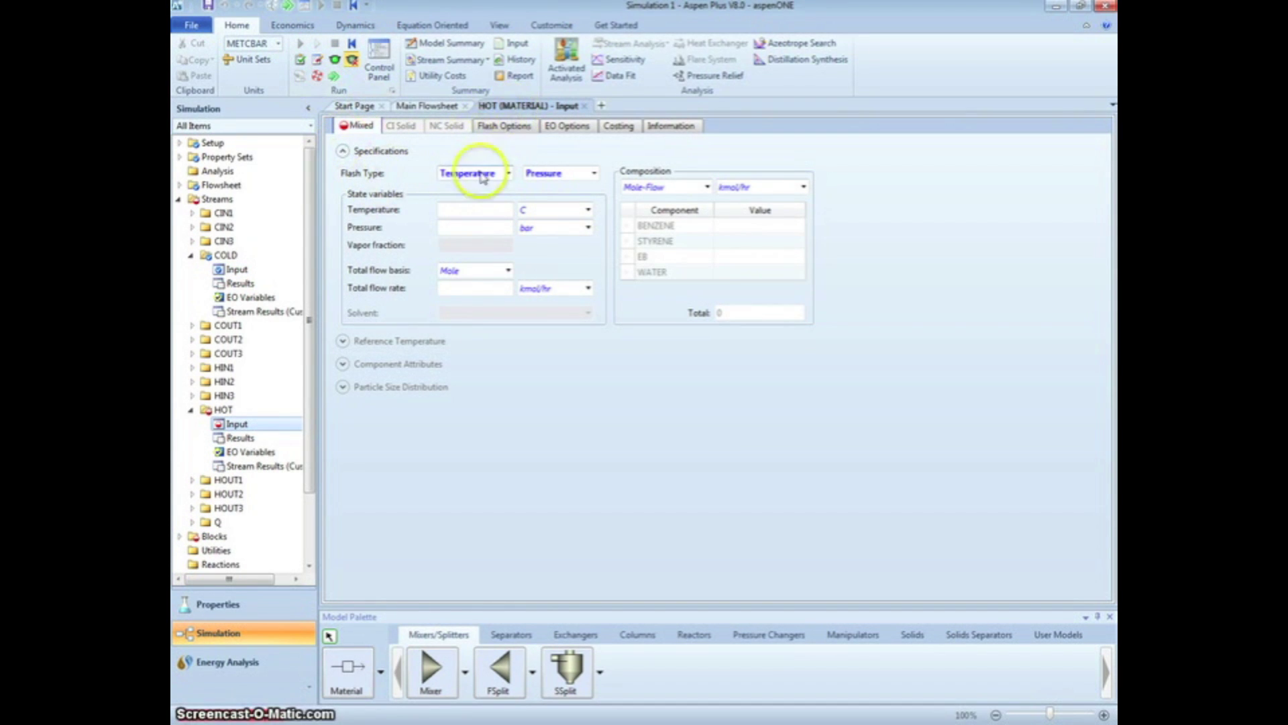
# Step: Set the HOT stream to 200 C and 4 bar with a 10000 kg/hr mass flow basis
pyautogui.click(461, 208)
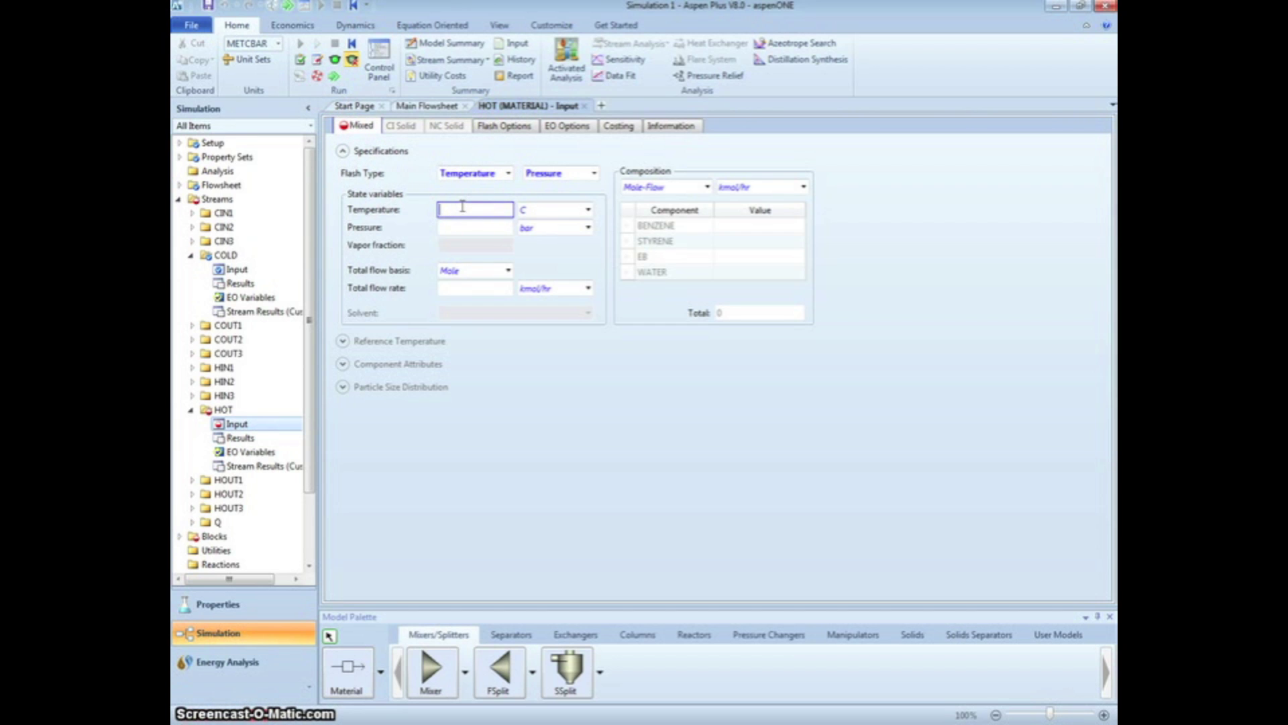
pyautogui.click(476, 228)
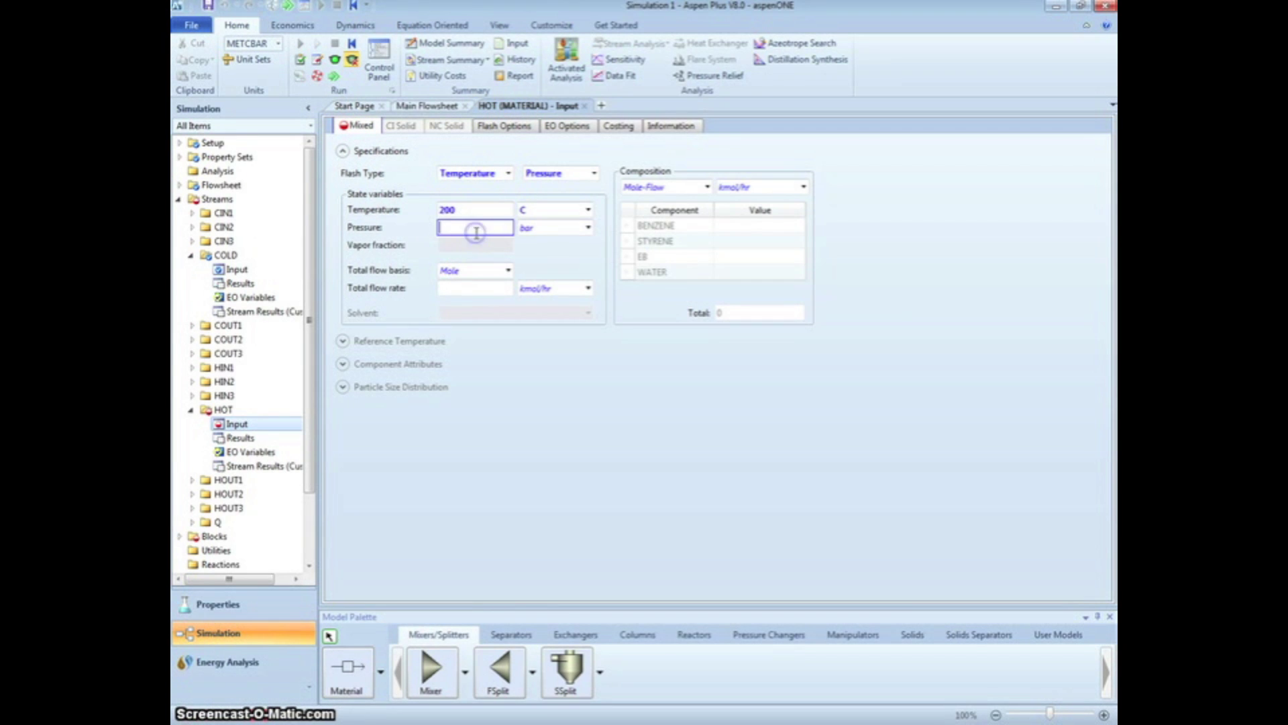
pyautogui.write('4')
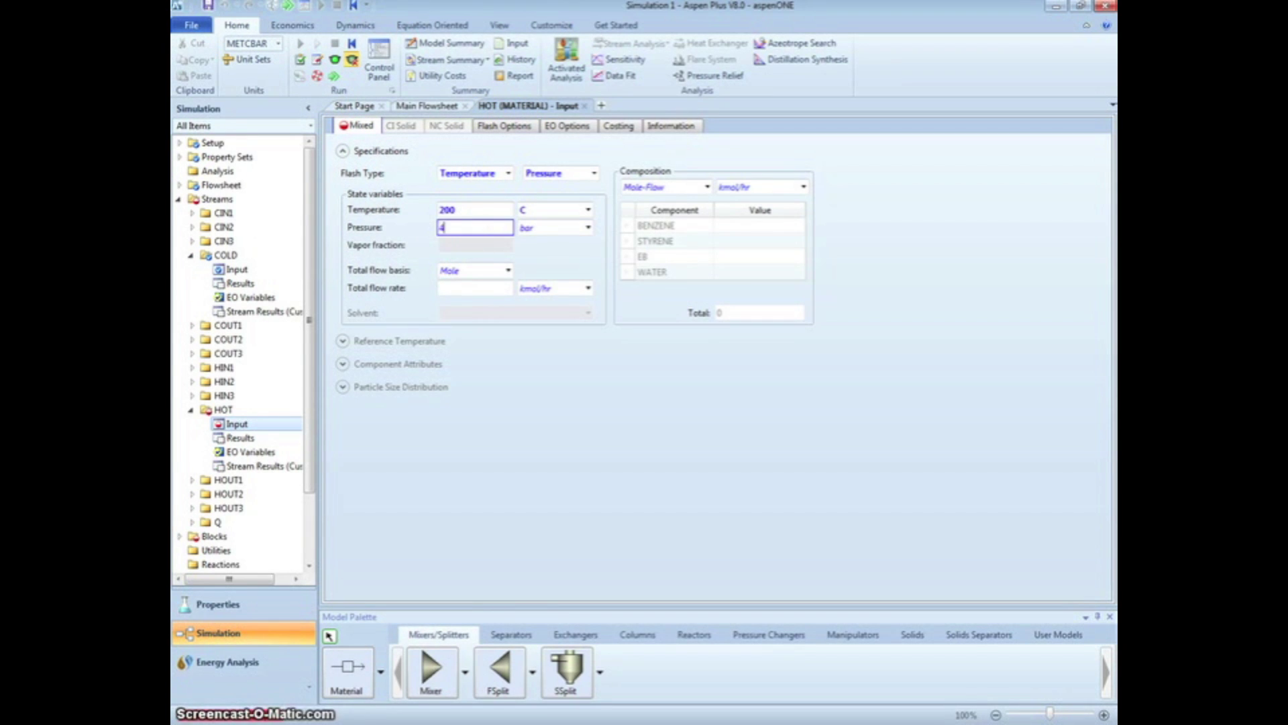
pyautogui.click(491, 269)
pyautogui.click(509, 270)
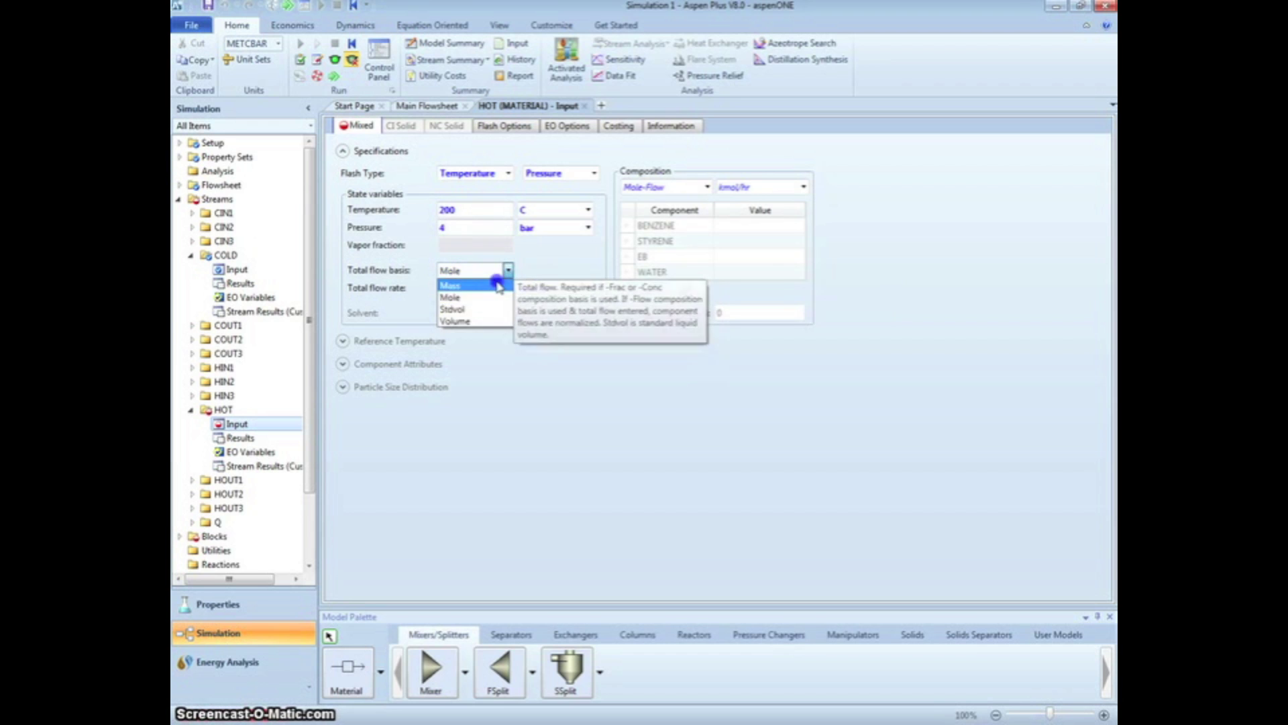
pyautogui.click(498, 286)
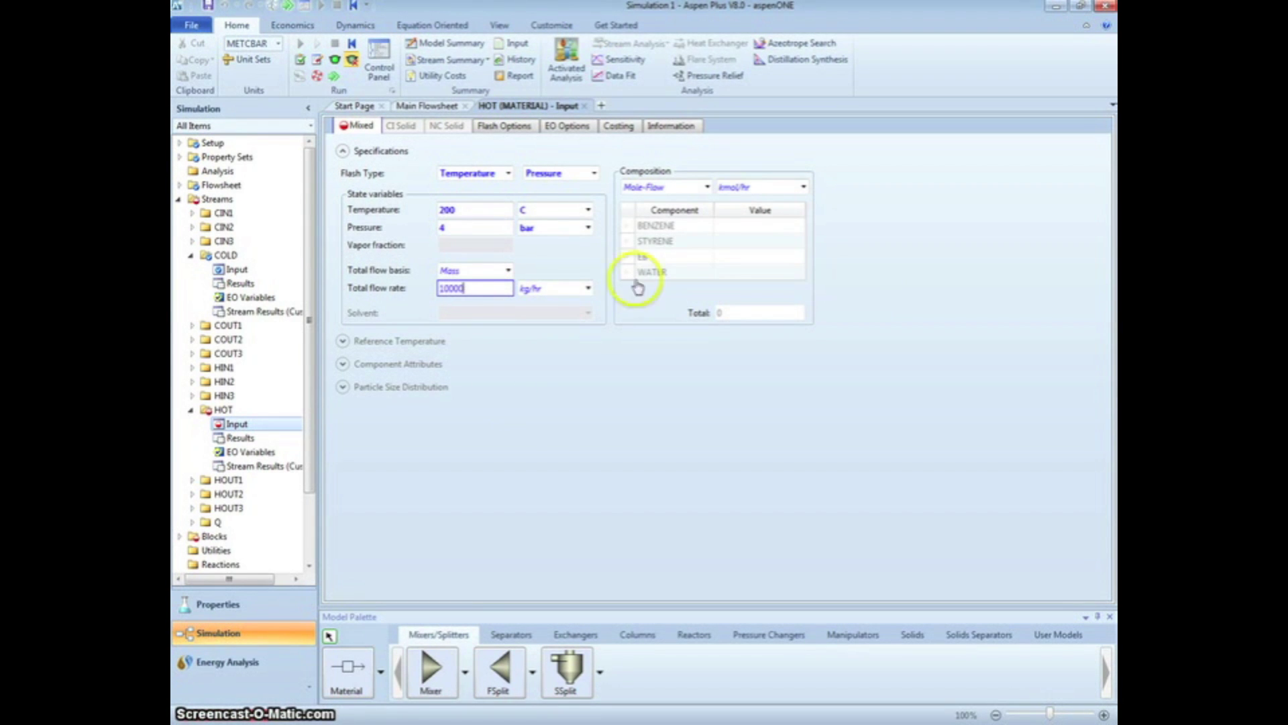
# Step: Enter HOT mass fractions: 0.5 benzene, 0.2 styrene, 0.2 EB, 0.1 water
pyautogui.click(707, 186)
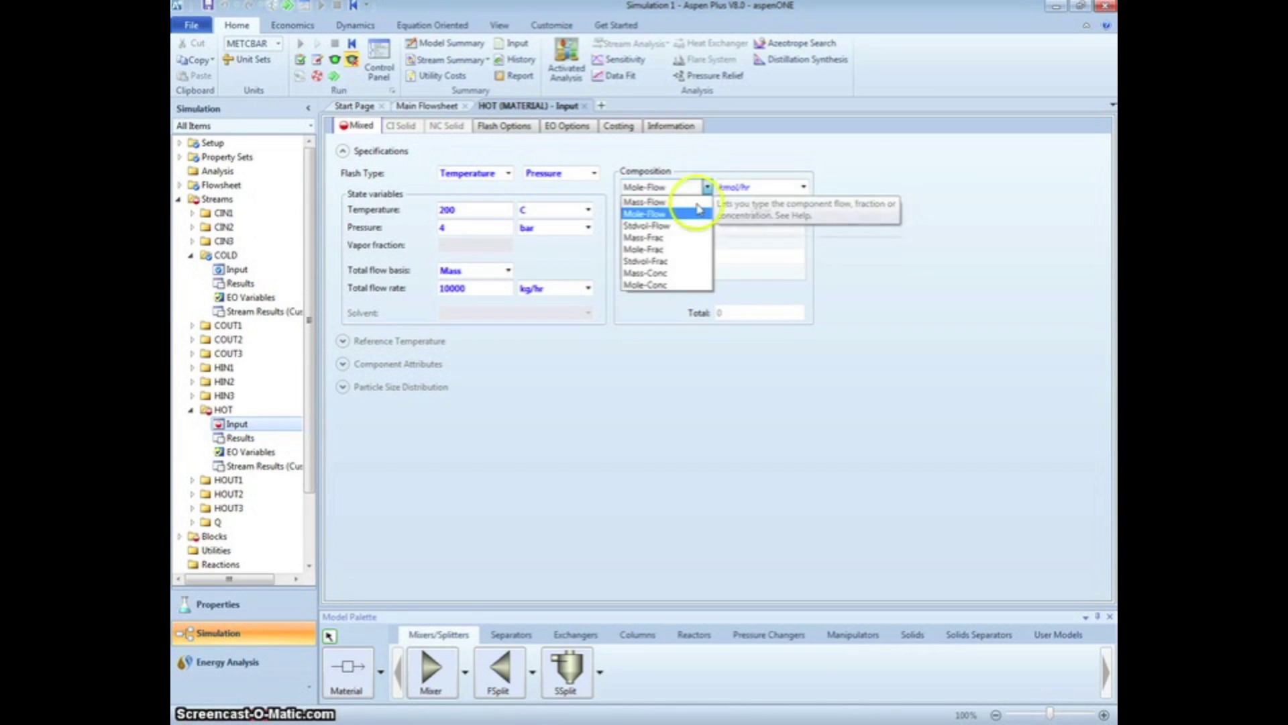
pyautogui.click(683, 238)
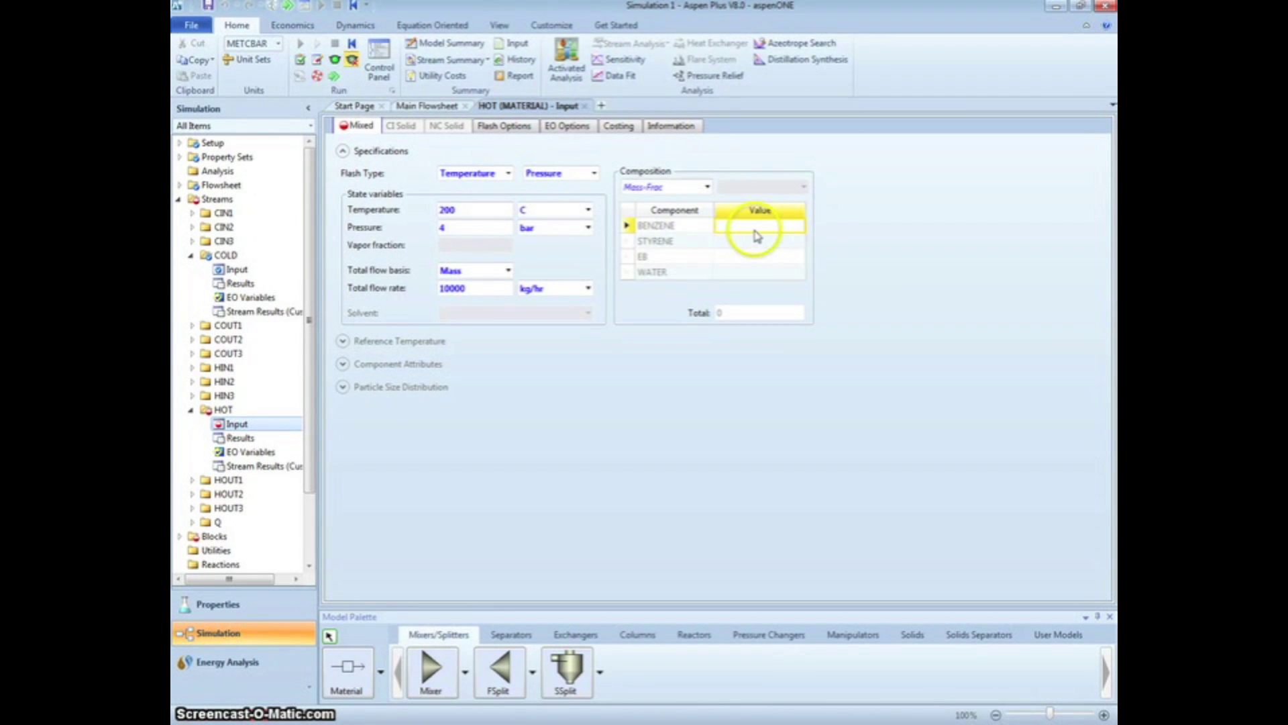
pyautogui.click(753, 229)
pyautogui.write('.5')
pyautogui.click(759, 241)
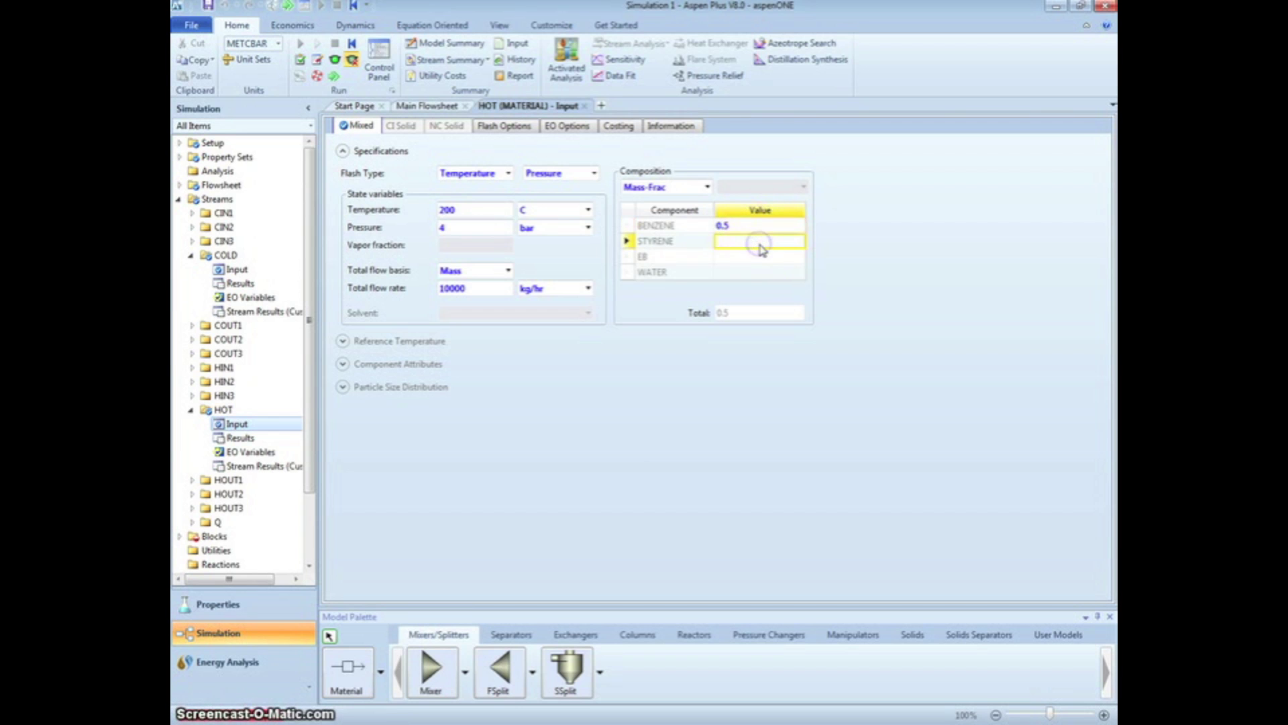
pyautogui.write('.2')
pyautogui.click(759, 258)
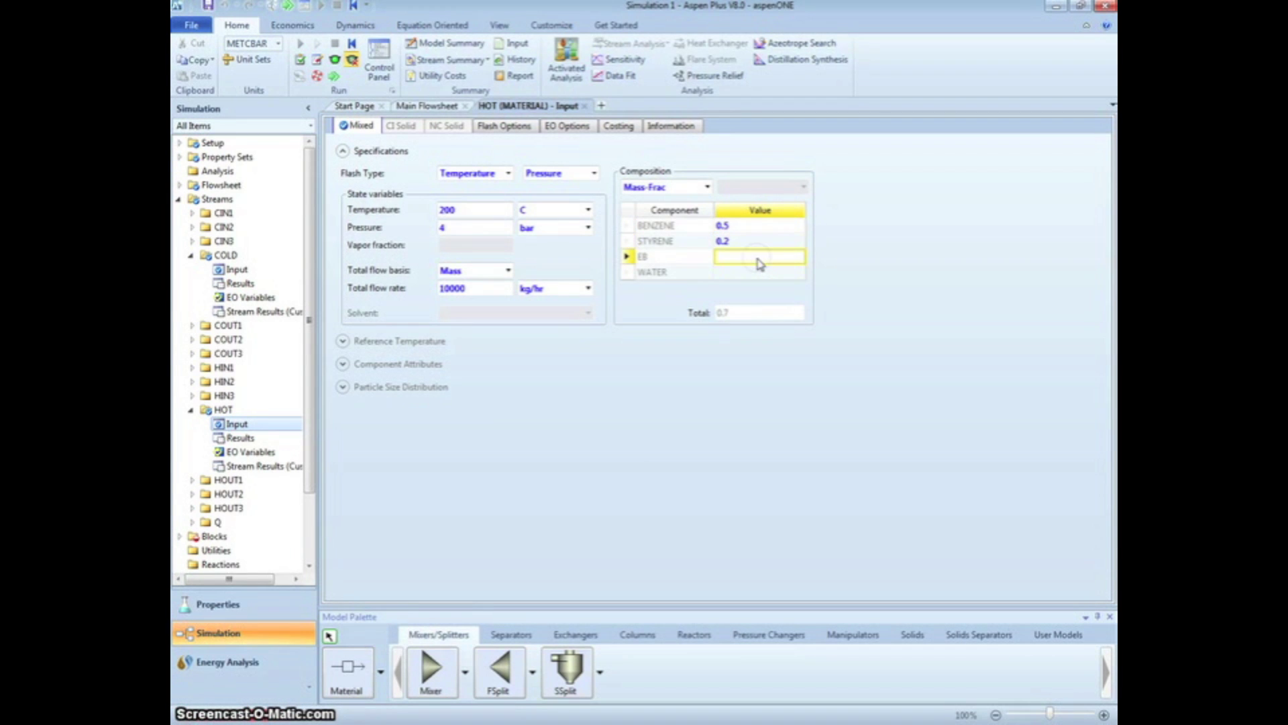
pyautogui.click(763, 273)
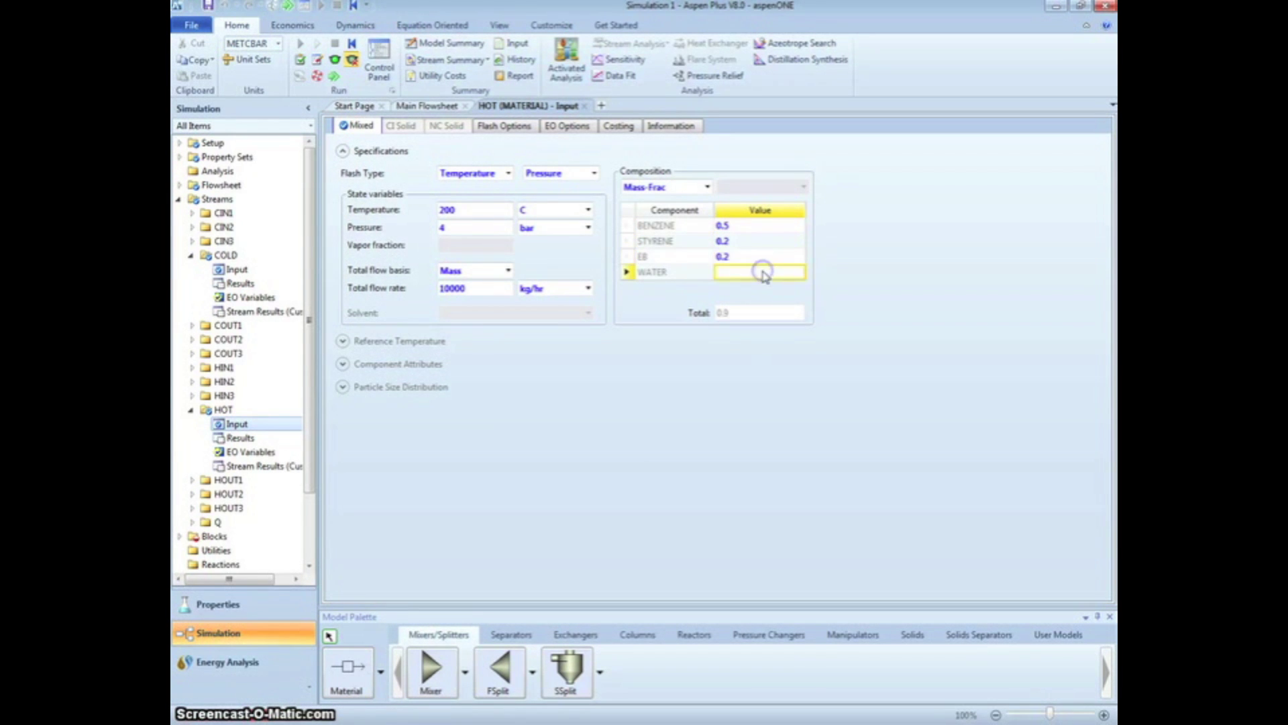
pyautogui.write('.1')
pyautogui.click(749, 398)
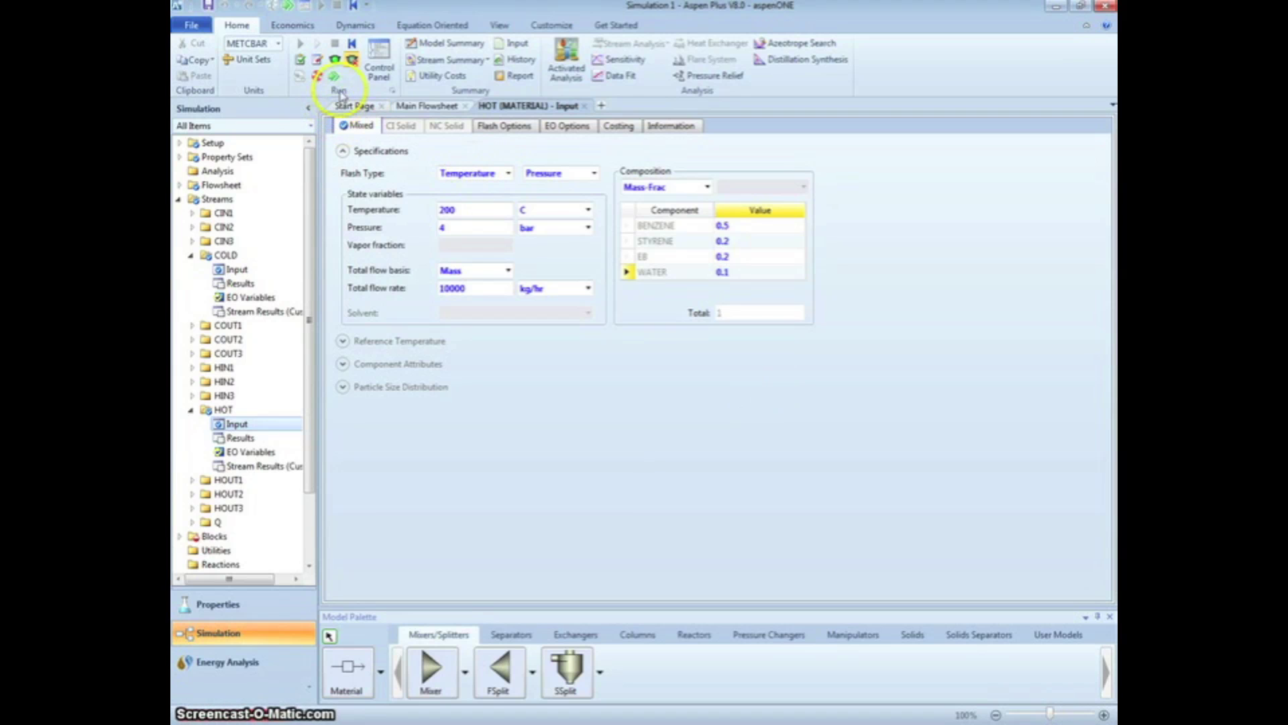
pyautogui.click(335, 77)
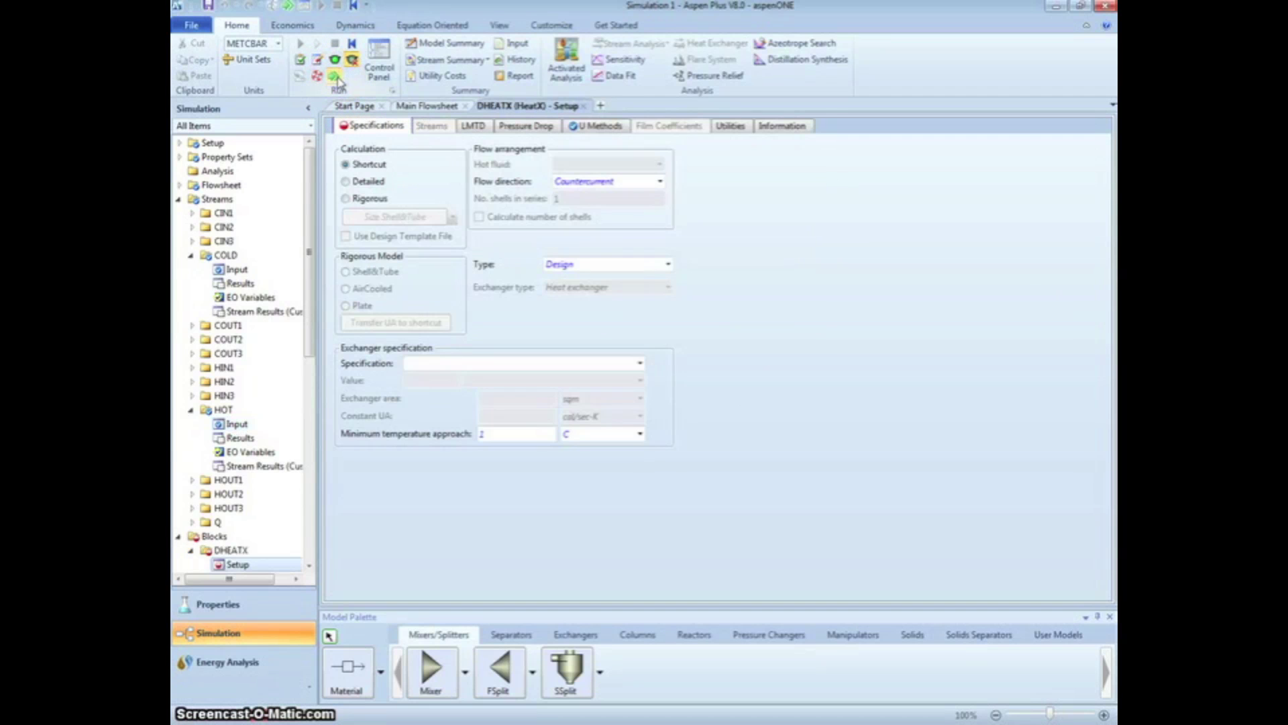
# Step: Switch DHEATX to detailed calculation with the hot fluid on the shell side
pyautogui.click(369, 182)
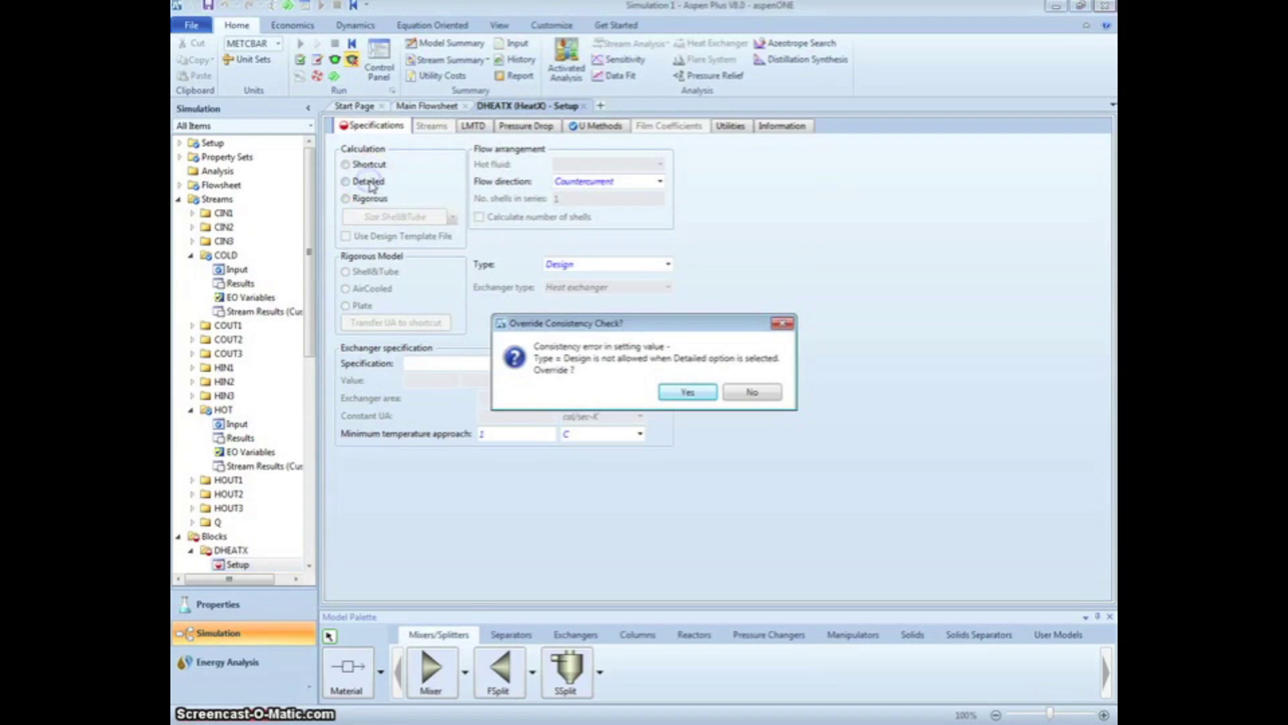
pyautogui.click(673, 397)
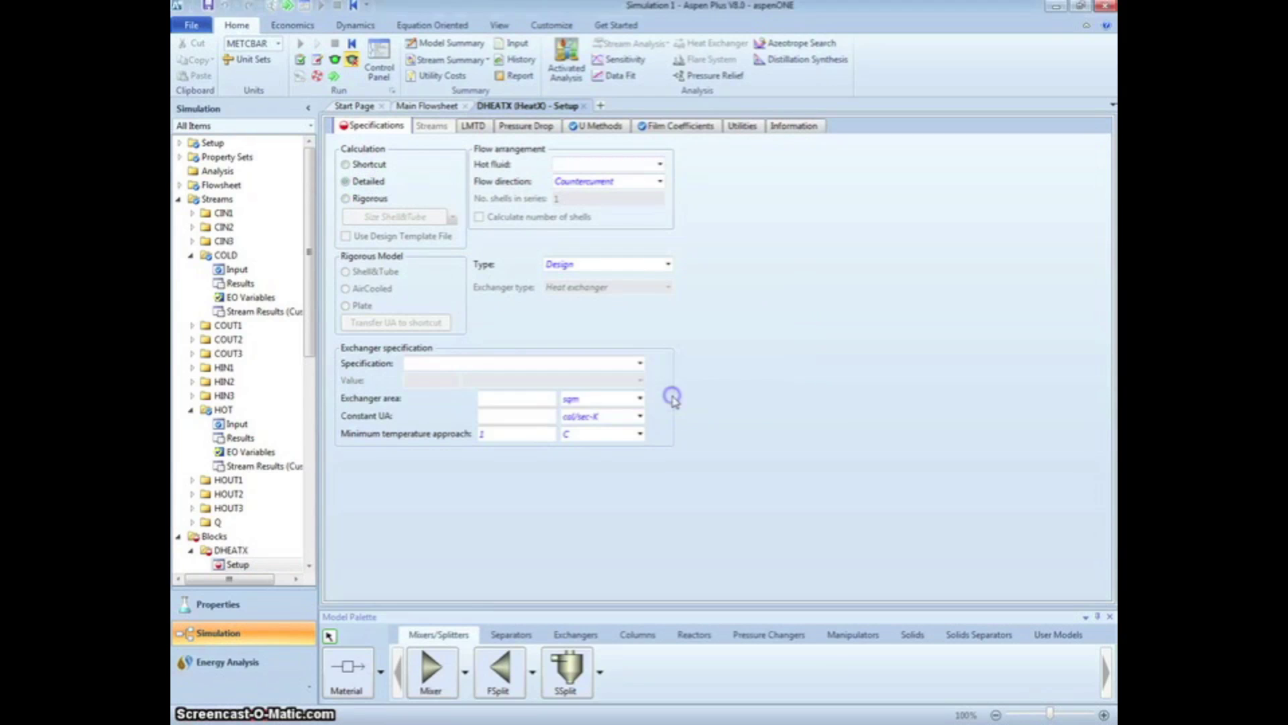
pyautogui.click(660, 166)
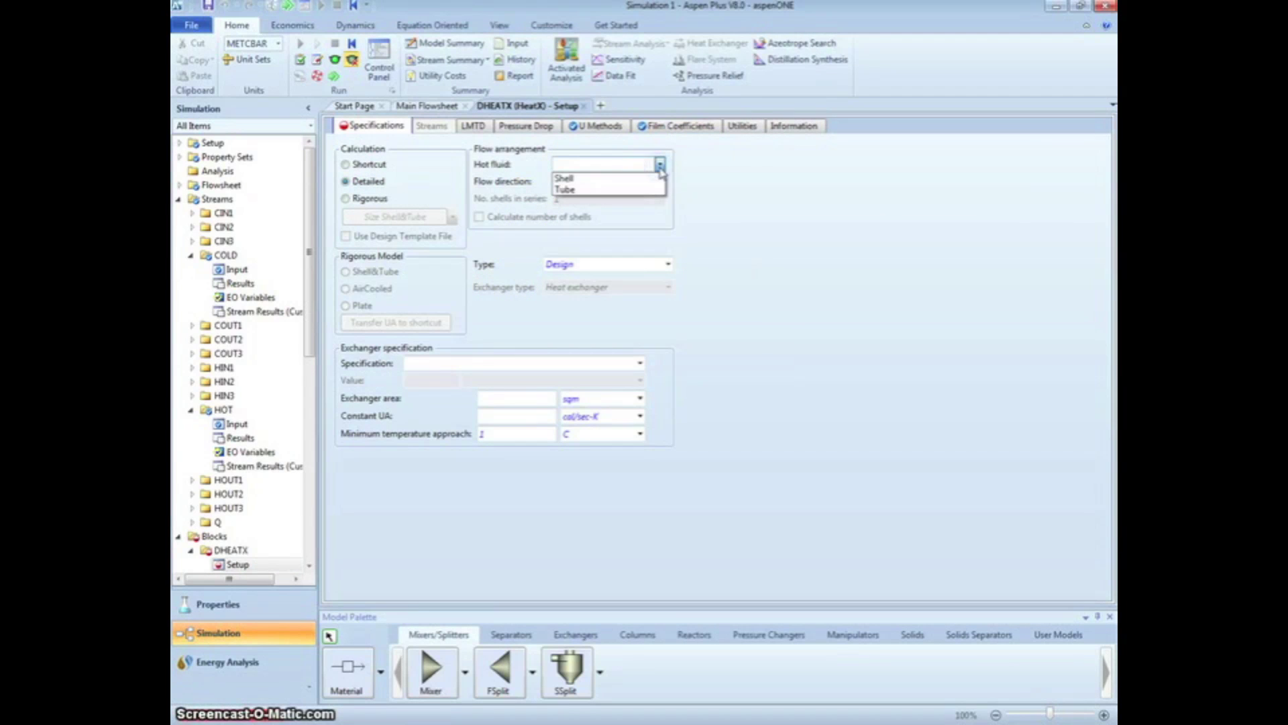
pyautogui.click(616, 176)
pyautogui.click(715, 209)
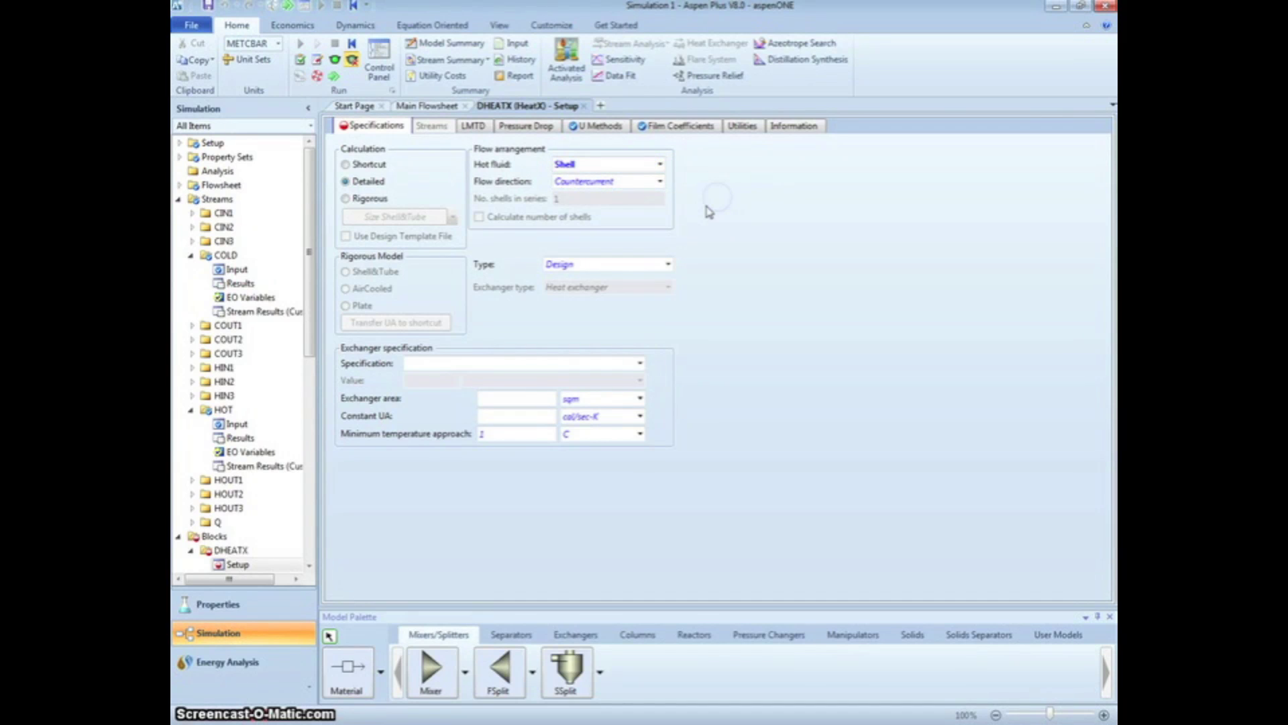
# Step: Make DHEATX a Rating calculation specified by hot stream outlet vapor fraction 0
pyautogui.click(669, 264)
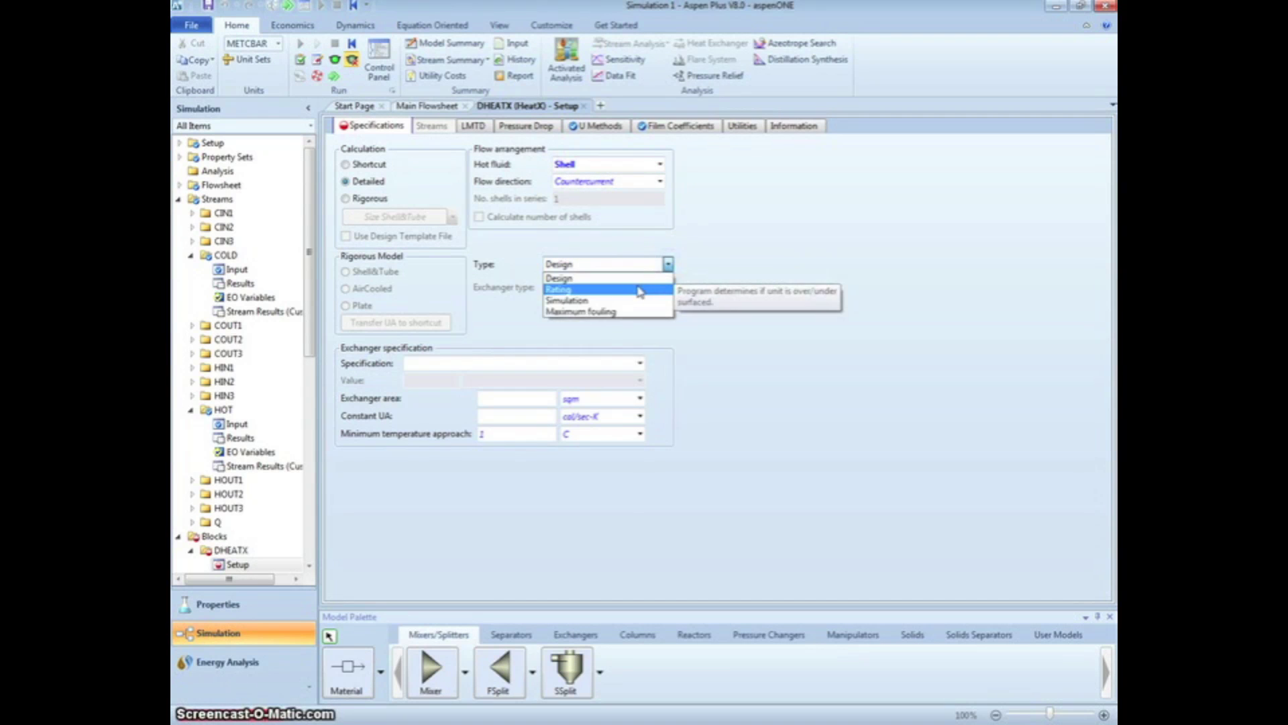
pyautogui.click(638, 288)
pyautogui.click(640, 363)
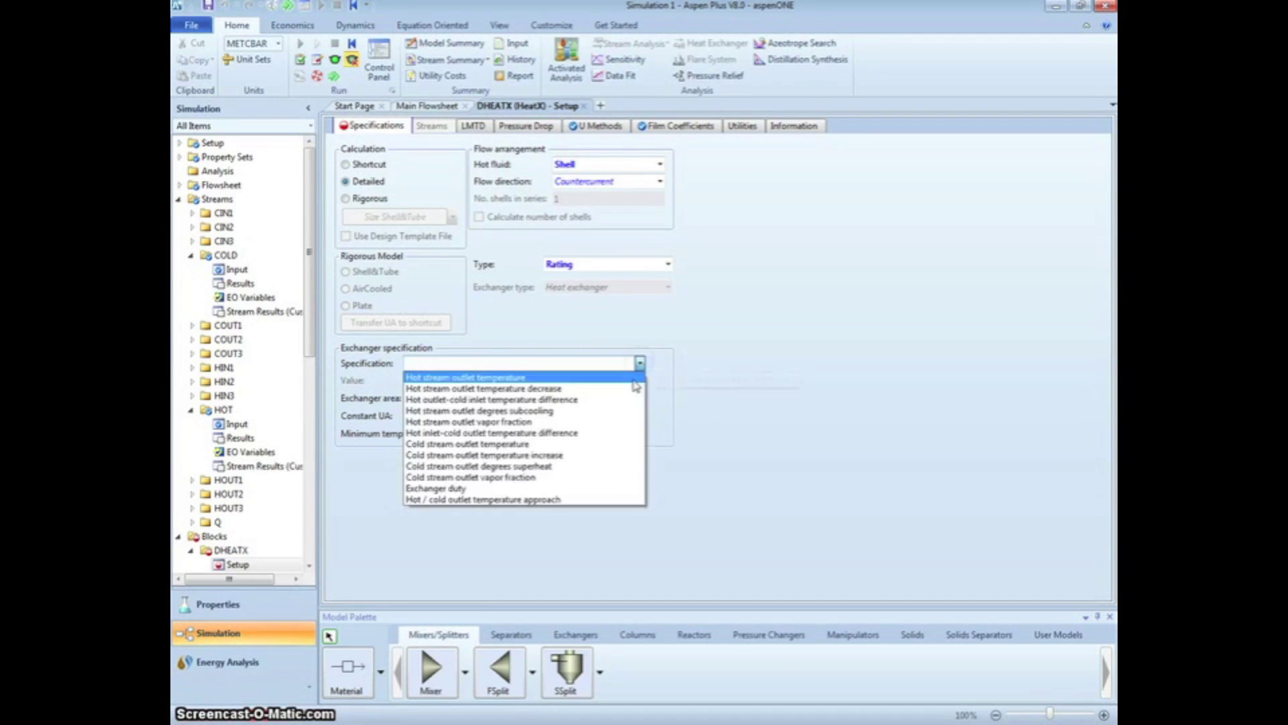
pyautogui.click(599, 423)
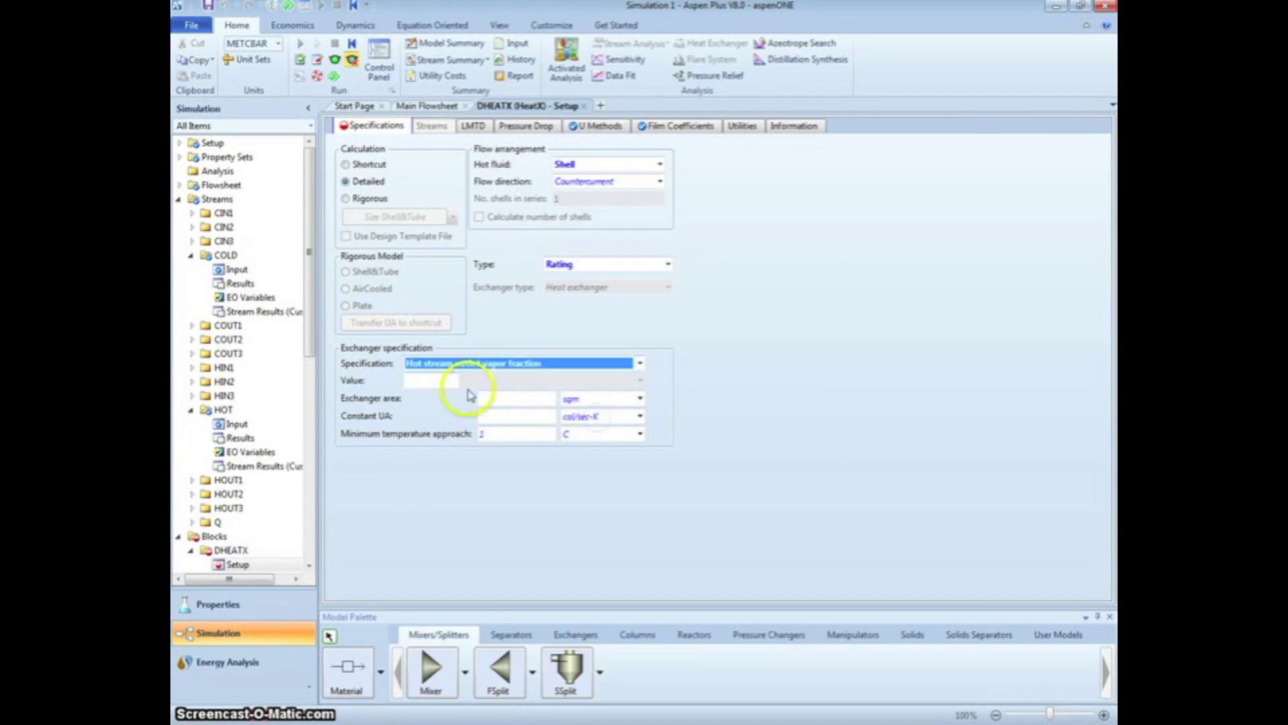
pyautogui.click(450, 380)
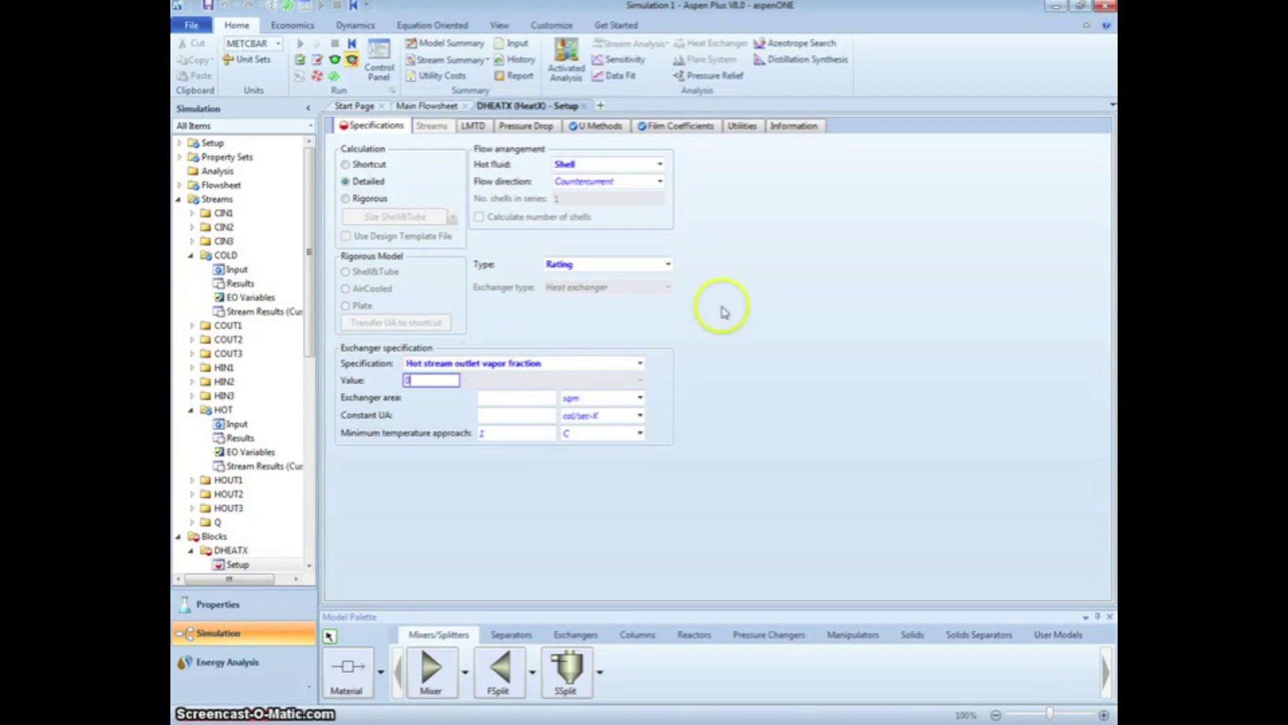
pyautogui.write('0')
pyautogui.click(767, 305)
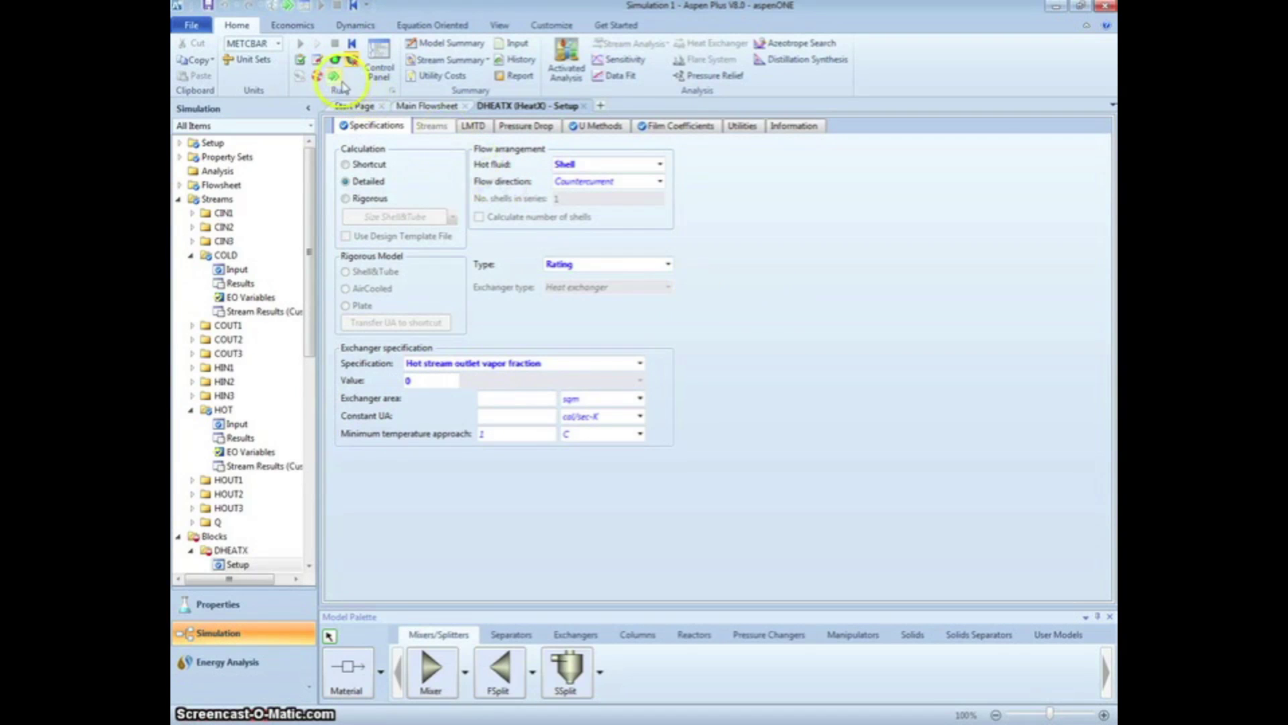
pyautogui.click(336, 79)
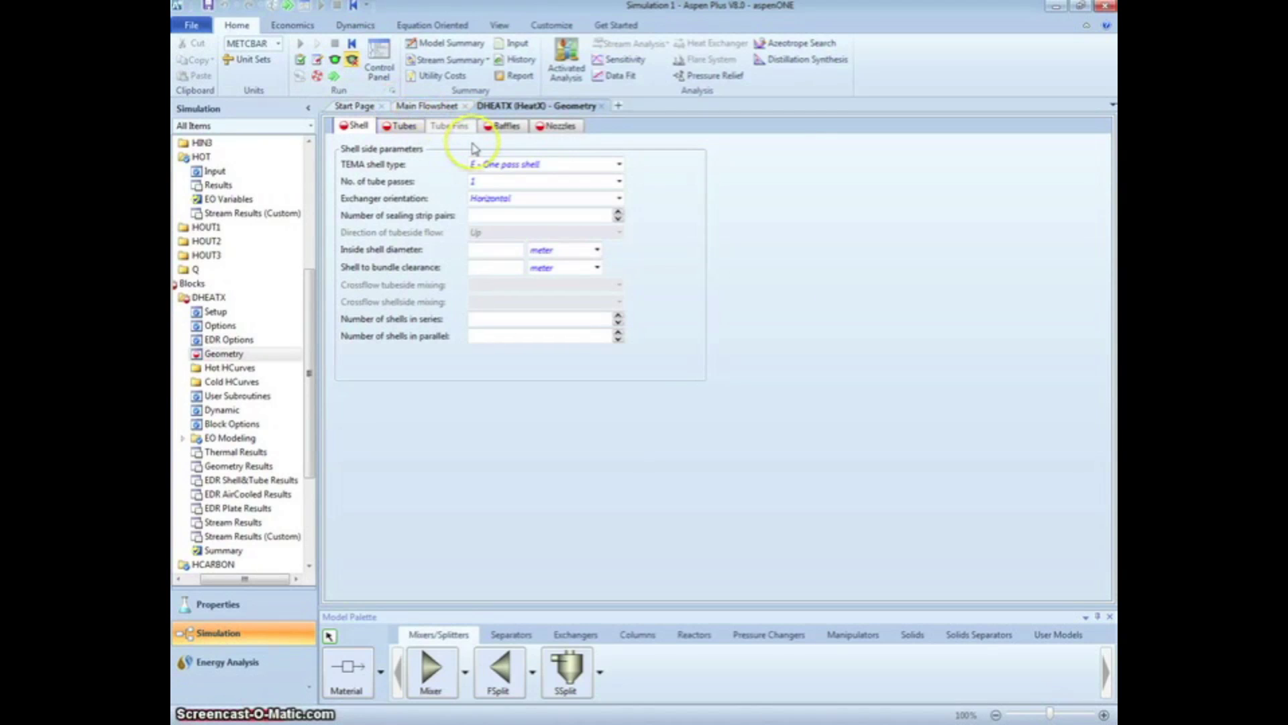
# Step: Enter a 1 meter inside shell diameter for DHEATX
pyautogui.click(497, 246)
pyautogui.write('1')
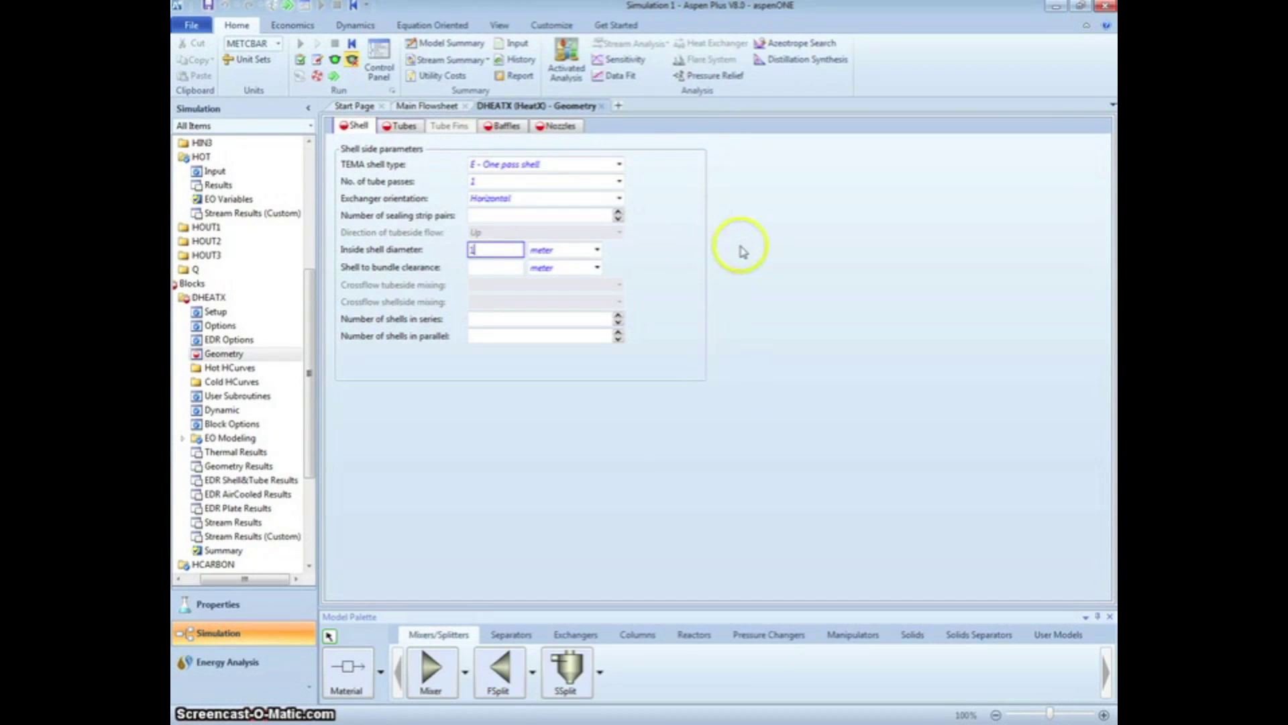
pyautogui.click(741, 245)
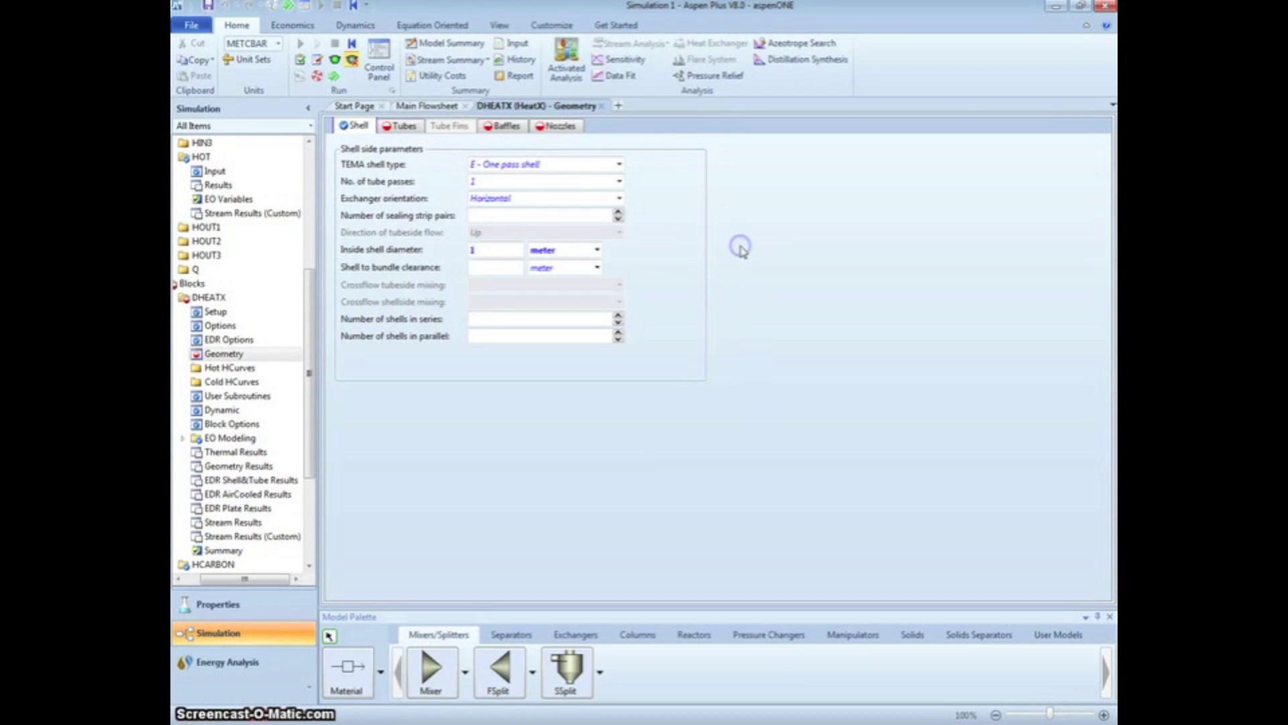
pyautogui.click(410, 132)
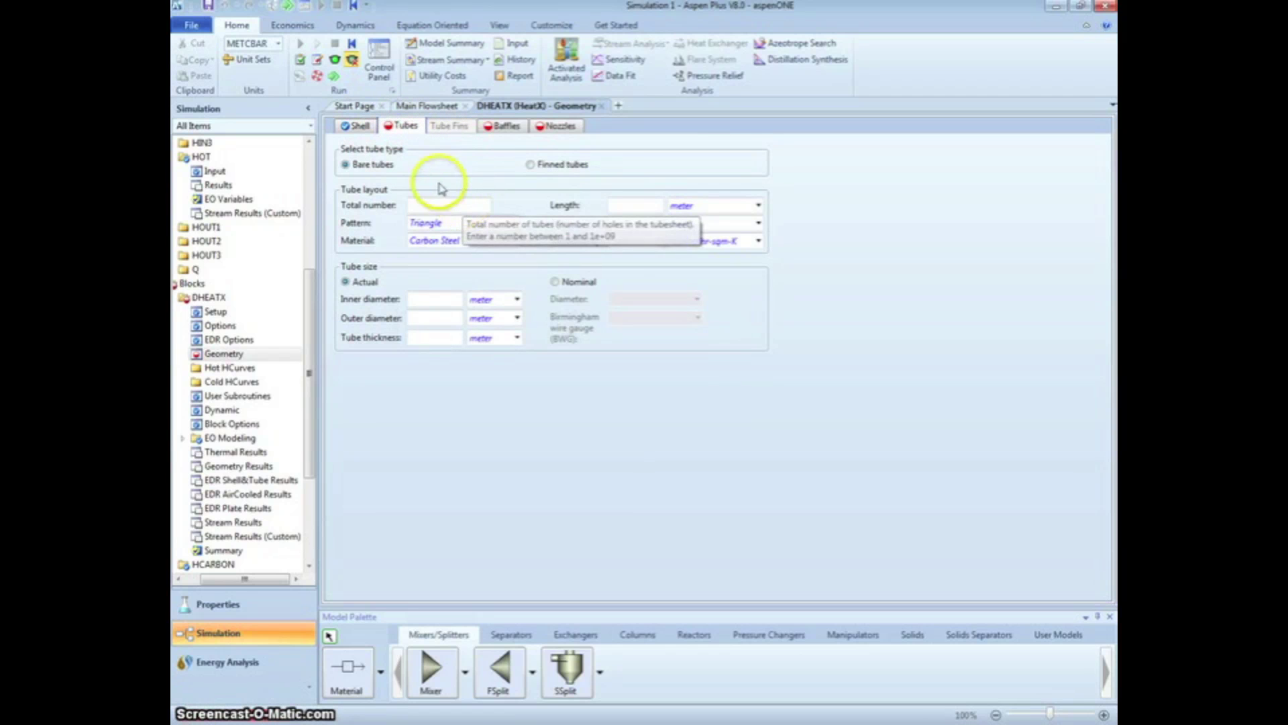
# Step: Give DHEATX 300 tubes, 3 m long, with a 31 mm pitch
pyautogui.click(440, 205)
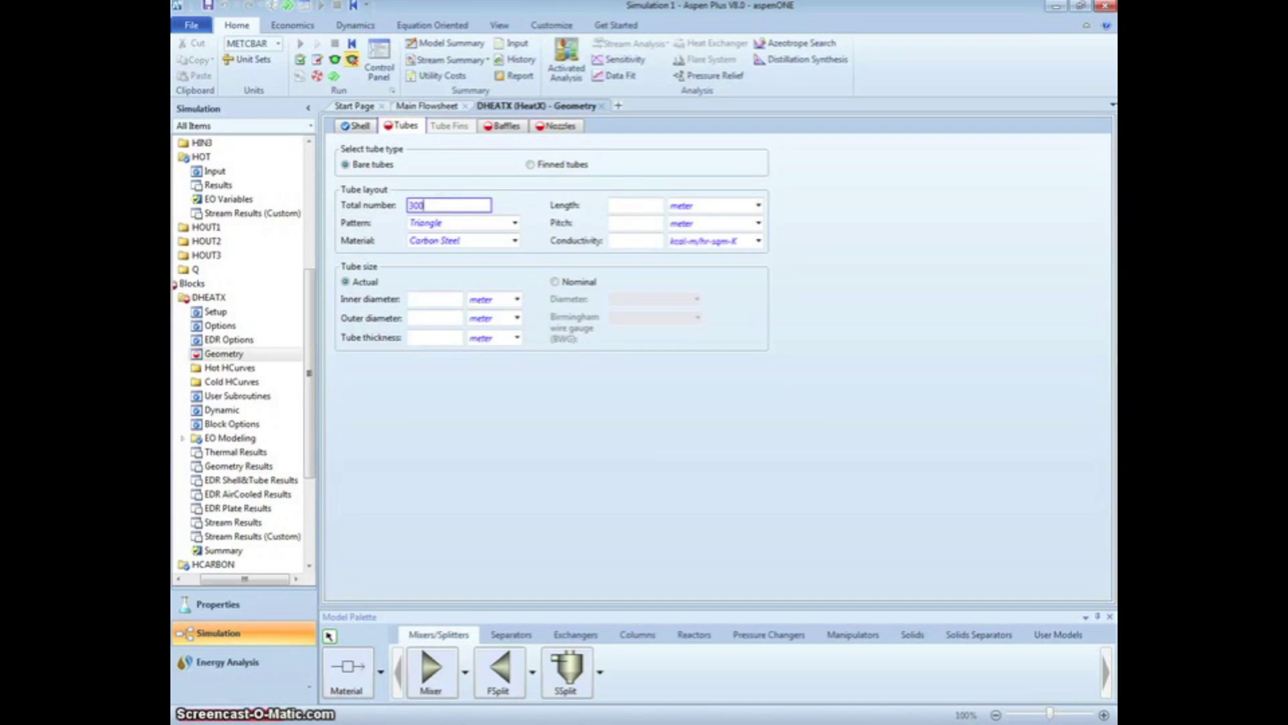
pyautogui.click(634, 203)
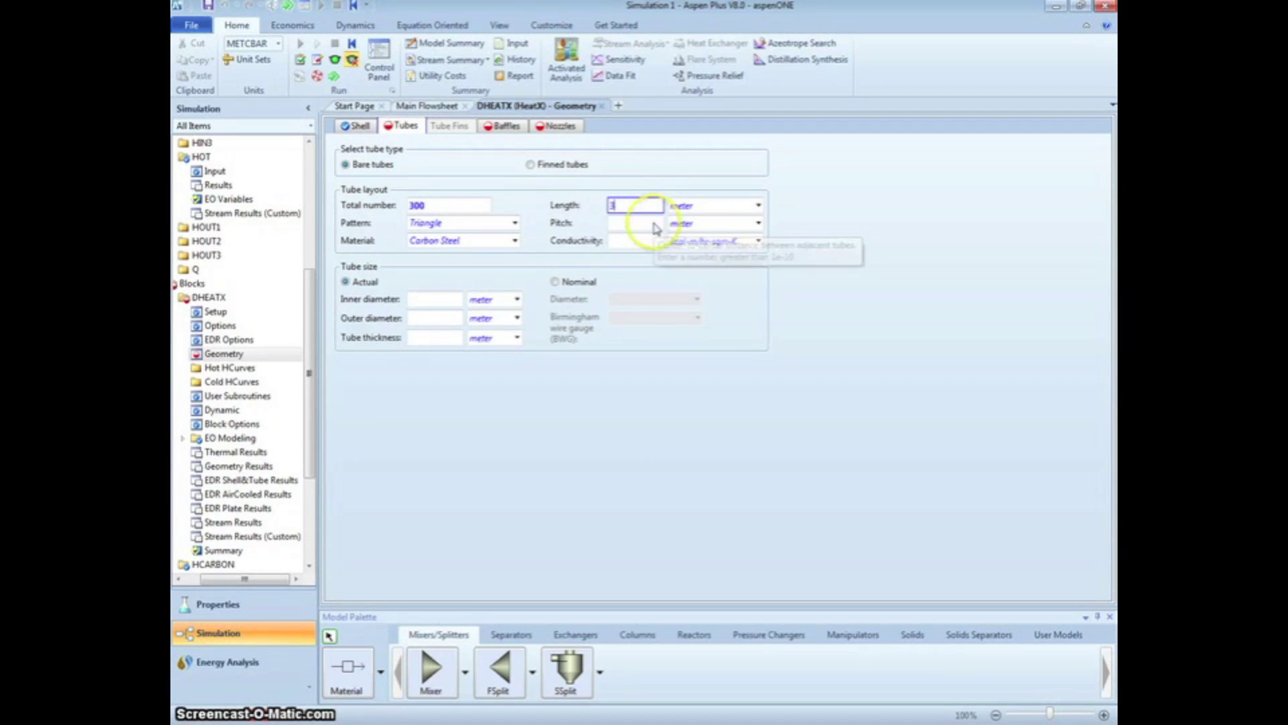
pyautogui.click(650, 223)
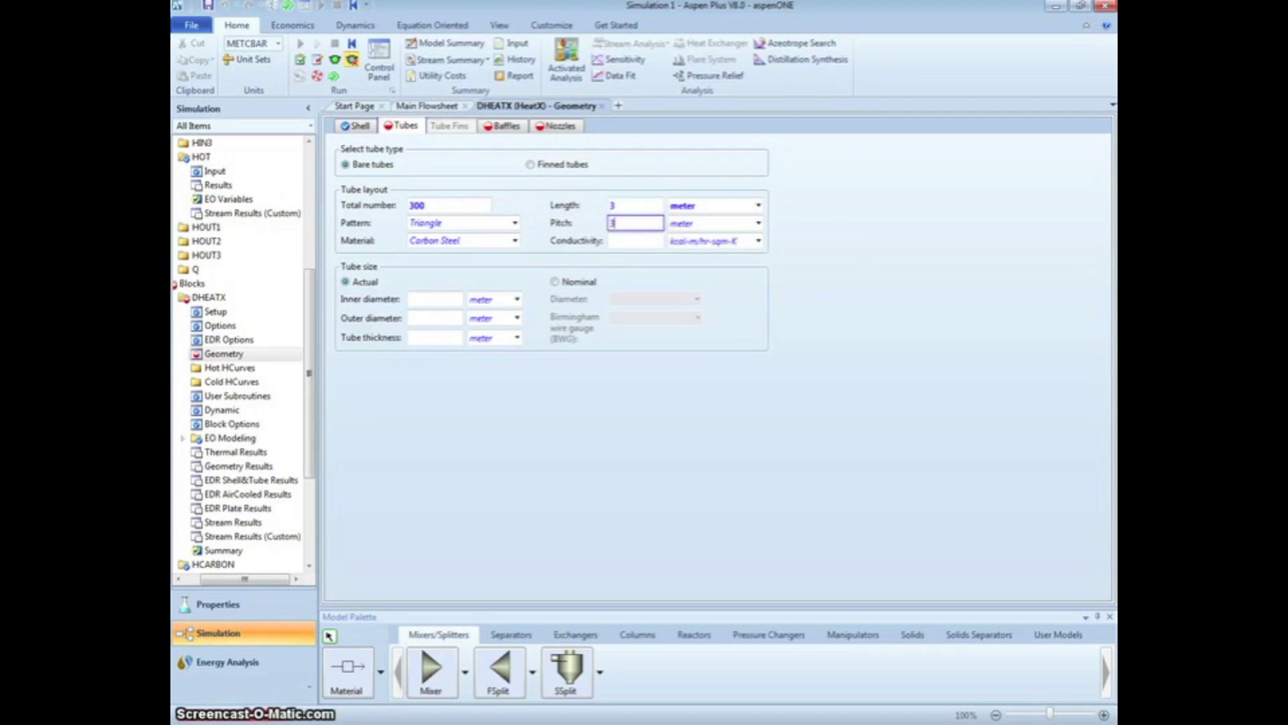
pyautogui.write('31')
pyautogui.click(758, 223)
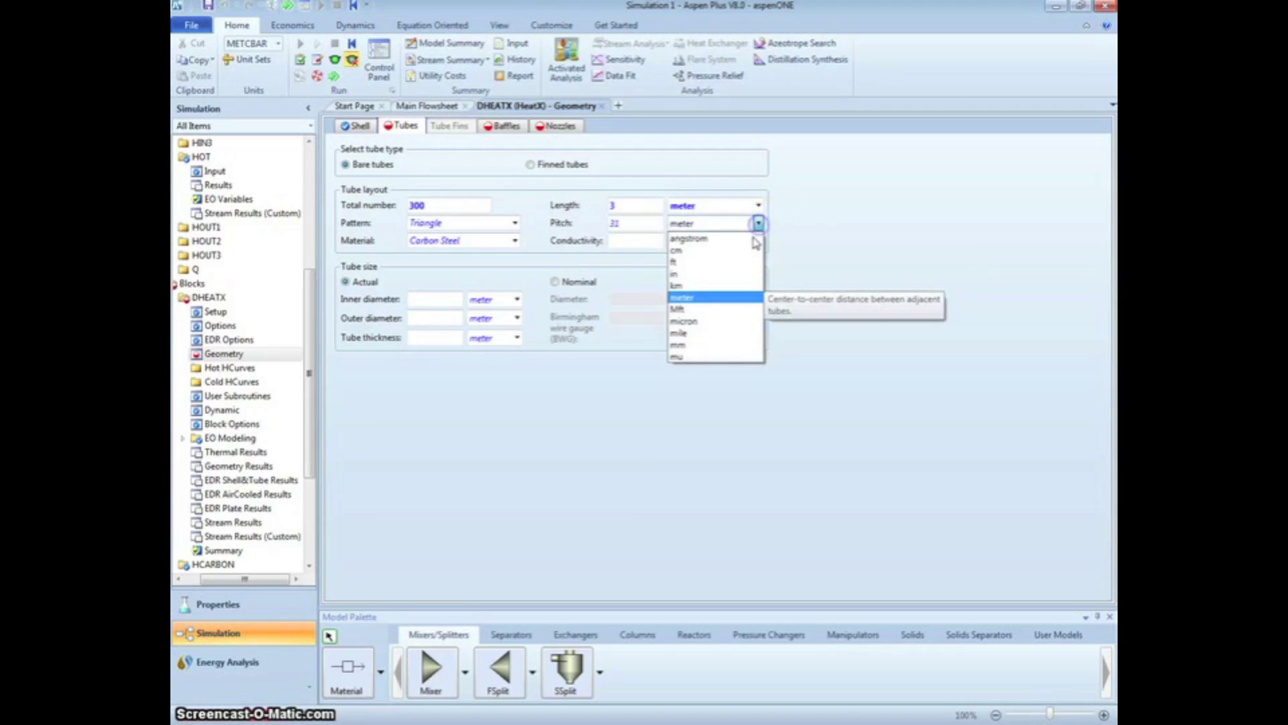
pyautogui.click(698, 345)
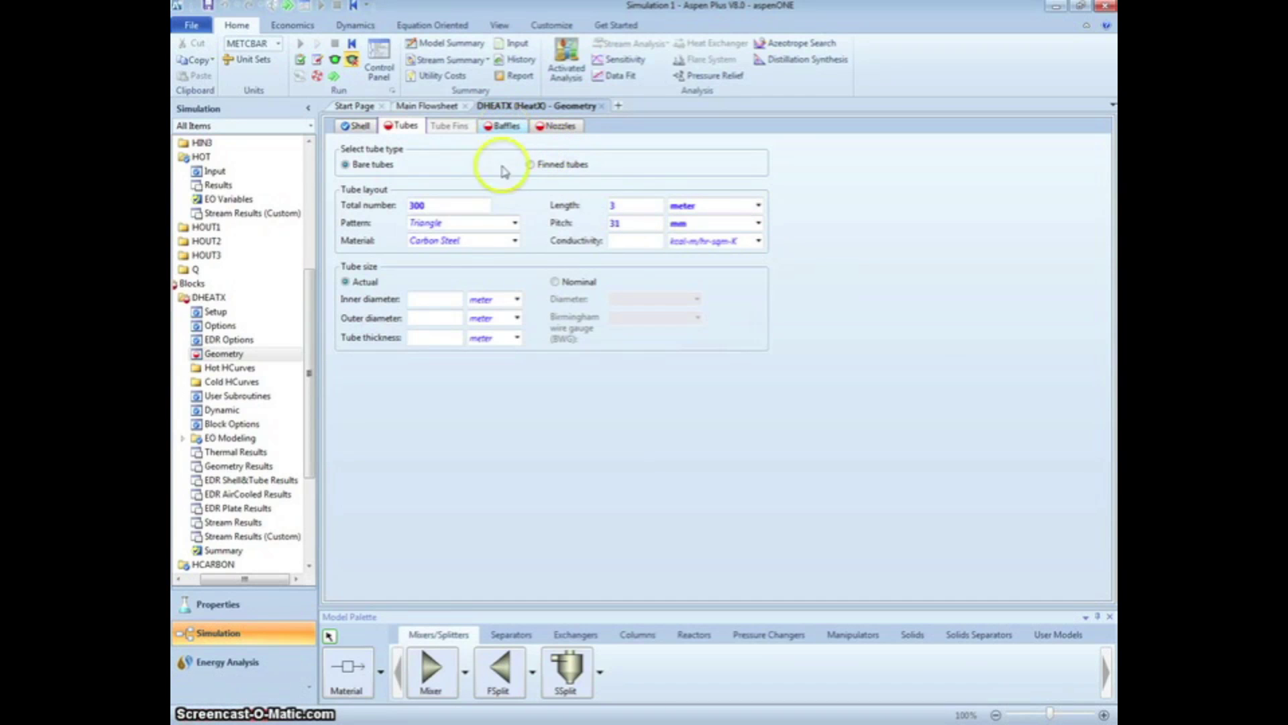
# Step: Set the DHEATX tube inner diameter to 21 mm and outer diameter to 25 mm
pyautogui.click(438, 301)
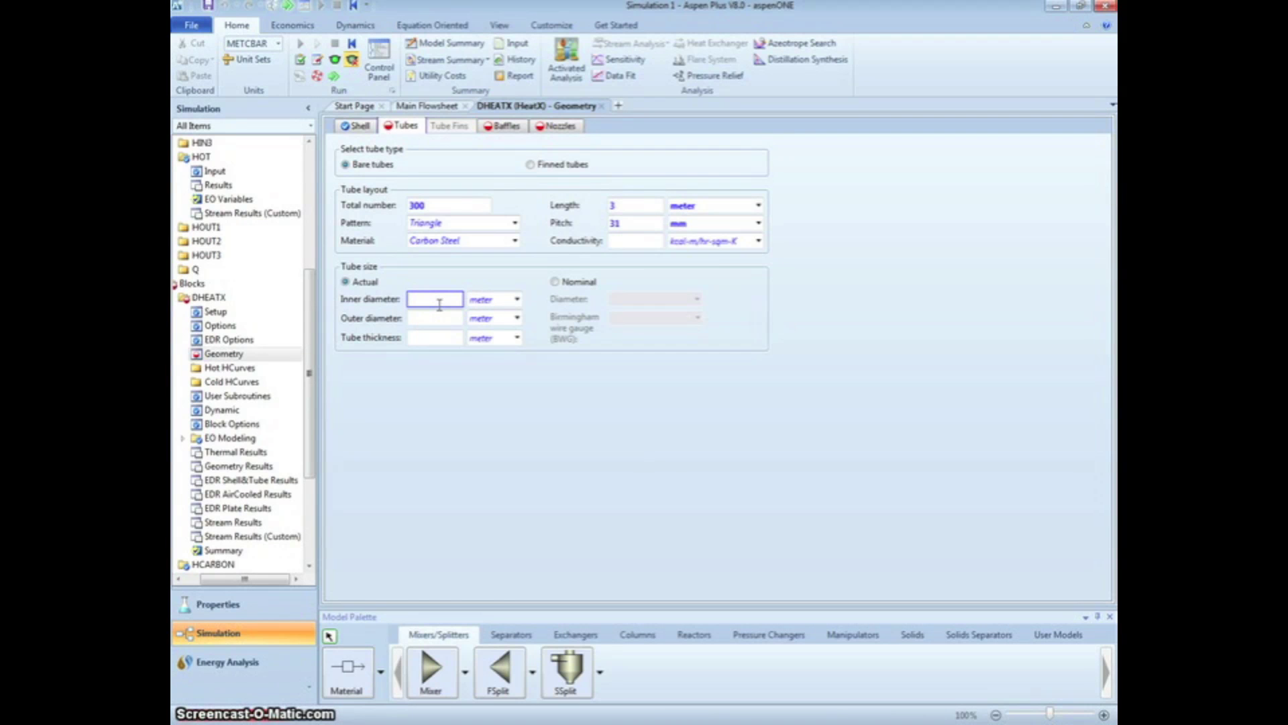
pyautogui.click(497, 299)
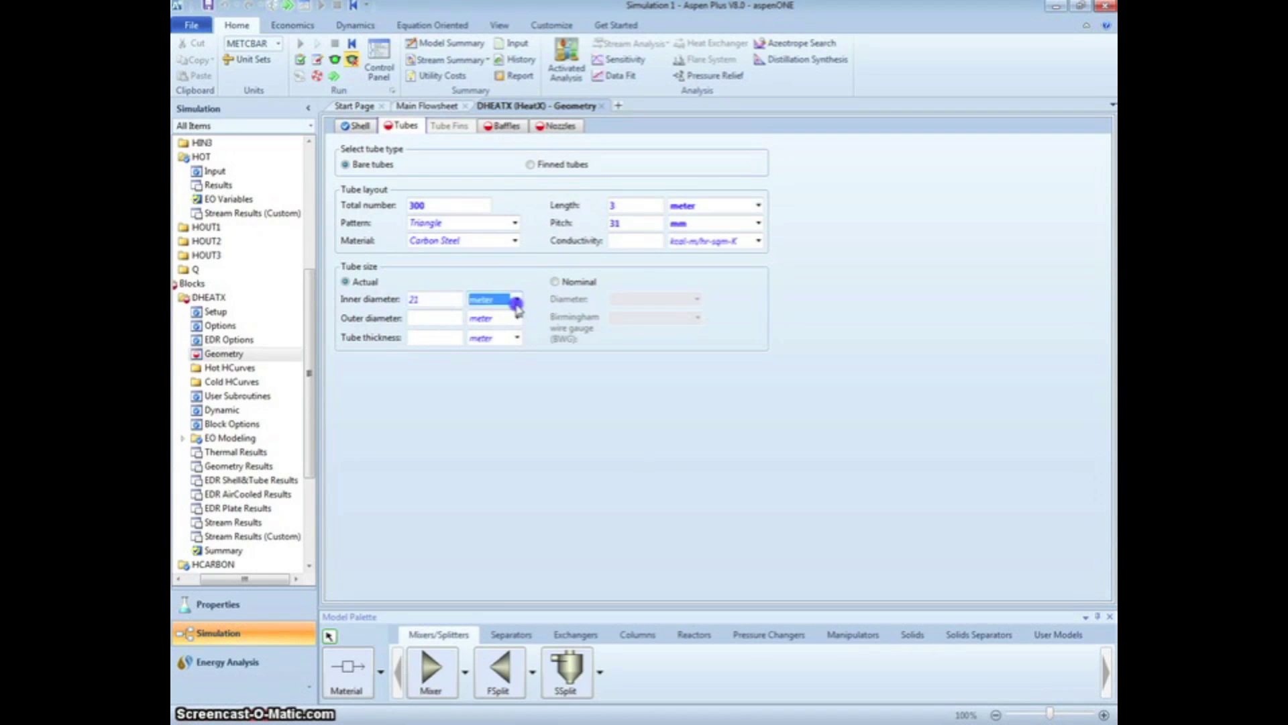
pyautogui.click(482, 424)
pyautogui.click(457, 321)
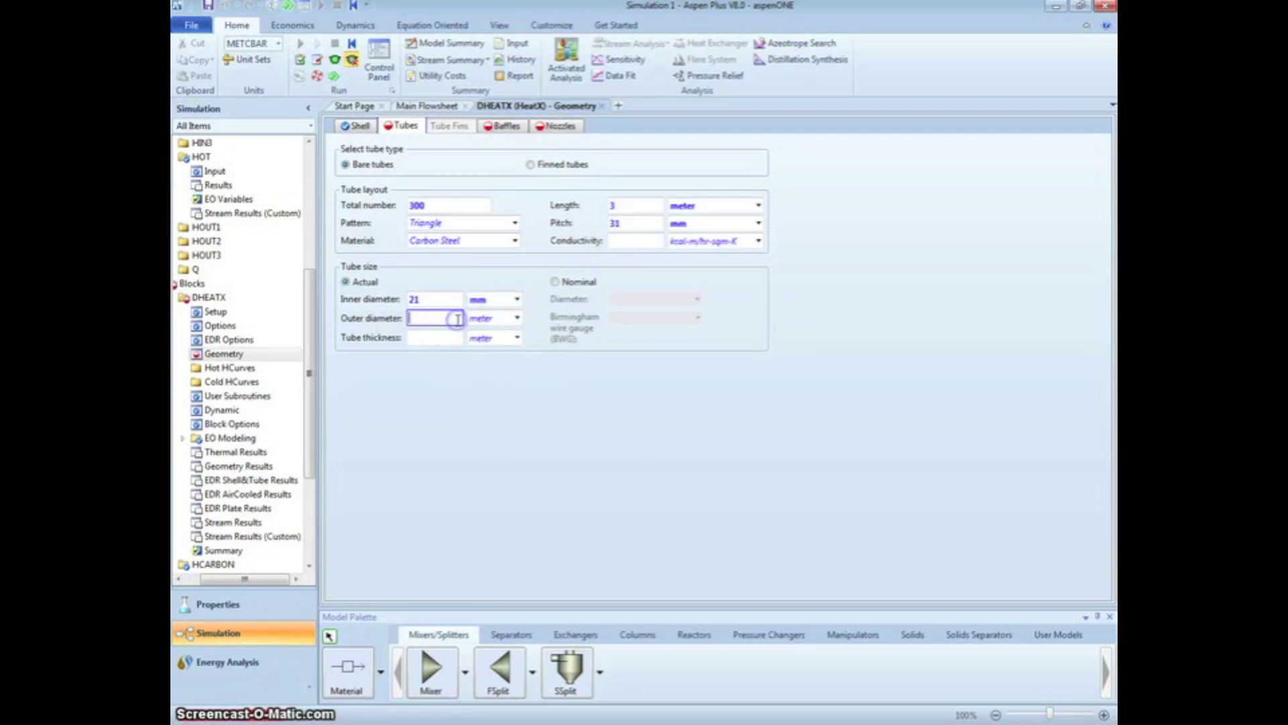
pyautogui.write('25')
pyautogui.click(517, 318)
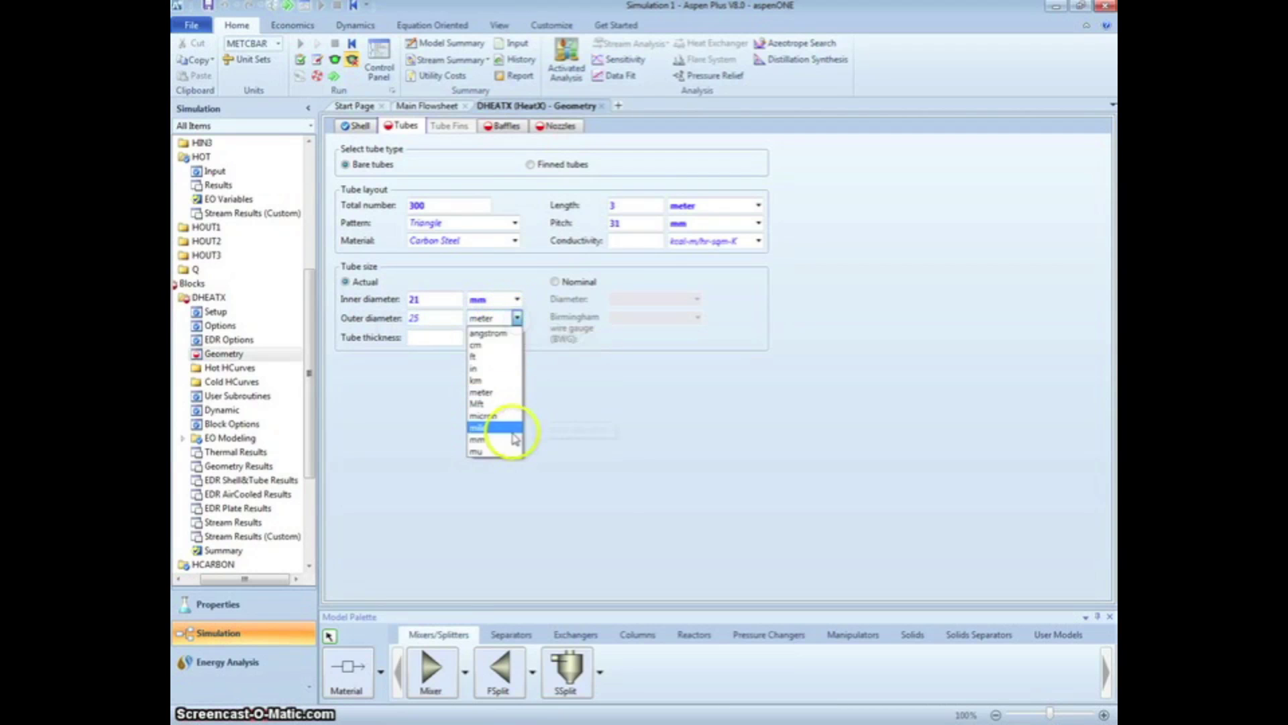
pyautogui.click(507, 443)
pyautogui.click(598, 431)
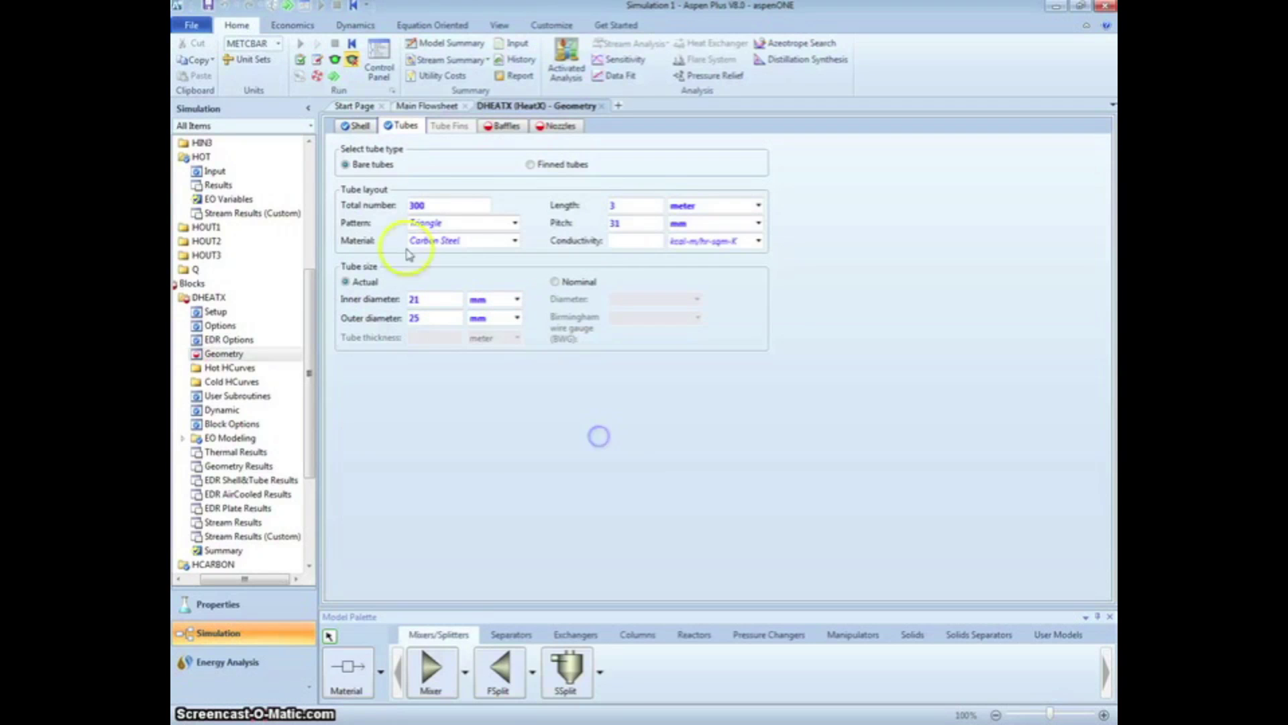
pyautogui.click(493, 127)
# Step: Give DHEATX 5 baffles with a 0.15 baffle cut
pyautogui.click(511, 204)
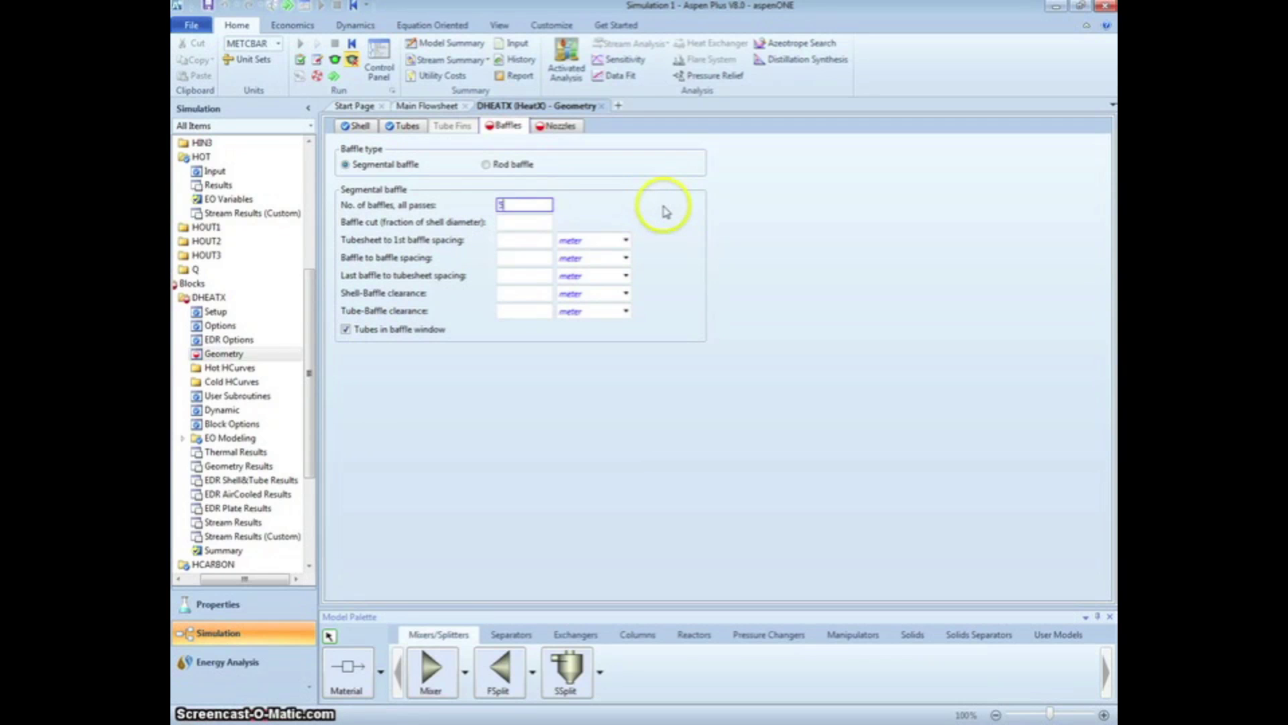
pyautogui.click(536, 223)
pyautogui.write('.15')
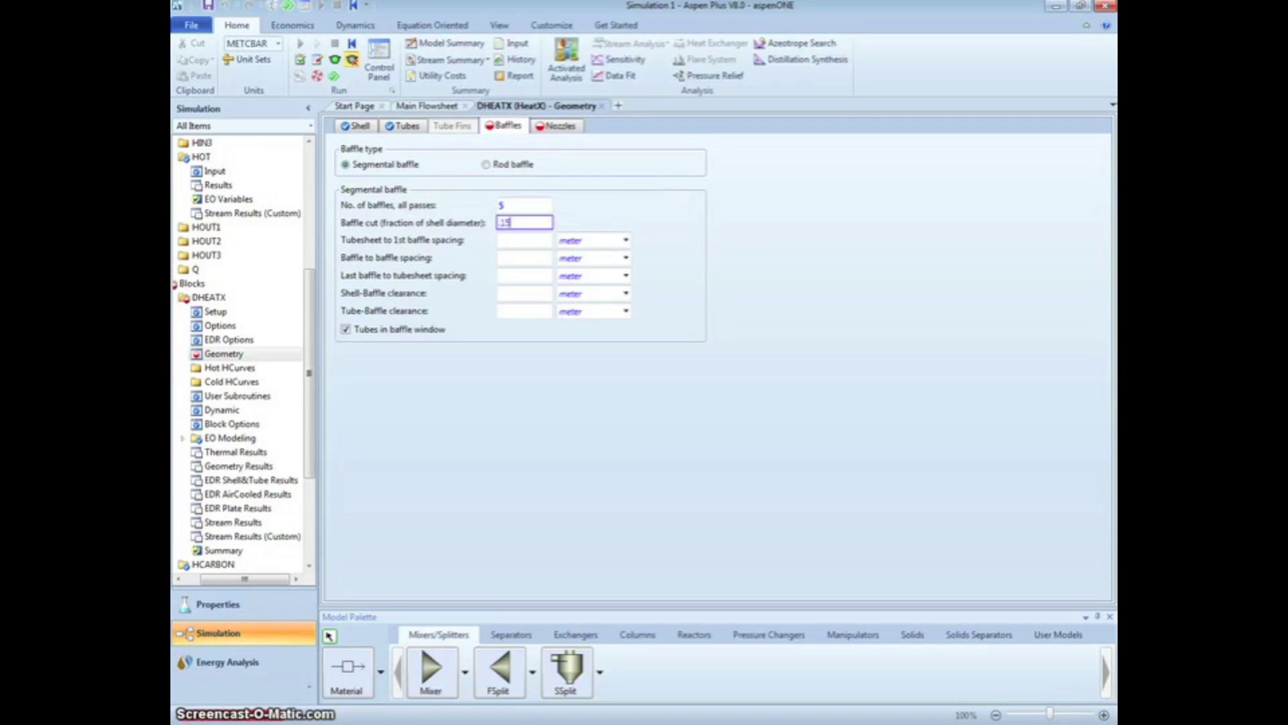
# Step: Set the shell- and tube-side inlet and outlet nozzle diameters all to 0.1 m
pyautogui.click(541, 127)
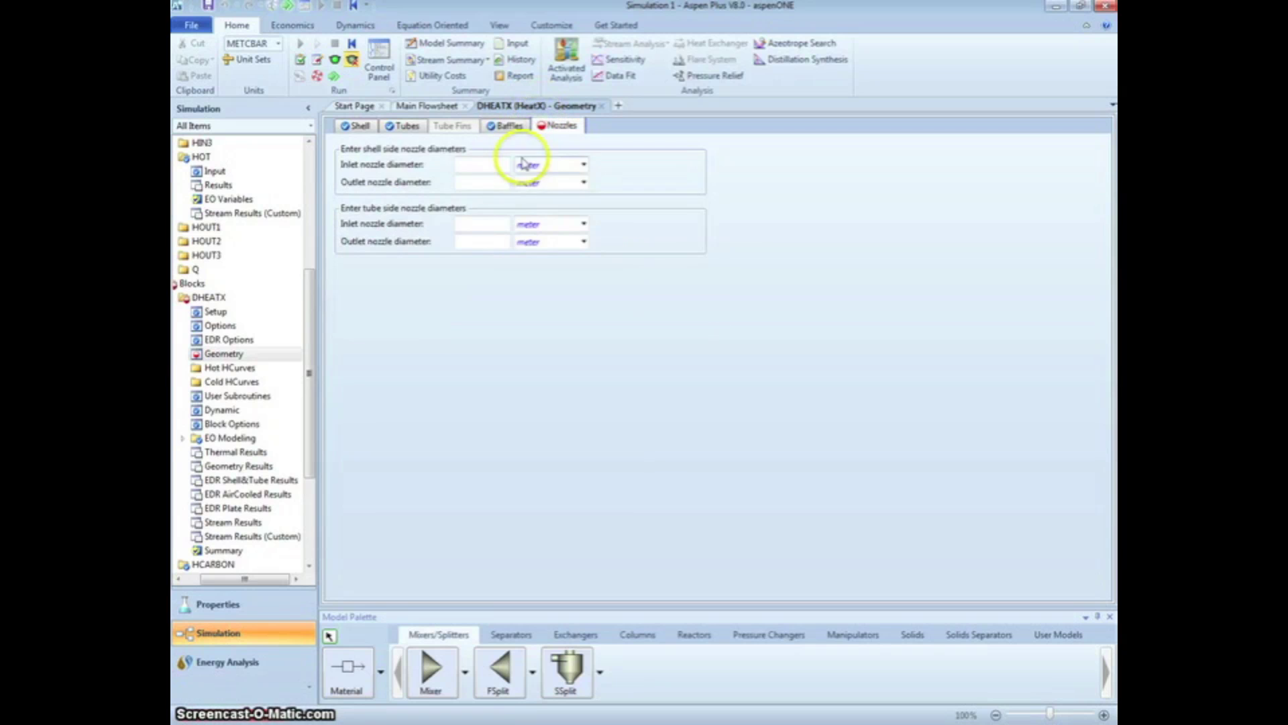
pyautogui.click(493, 166)
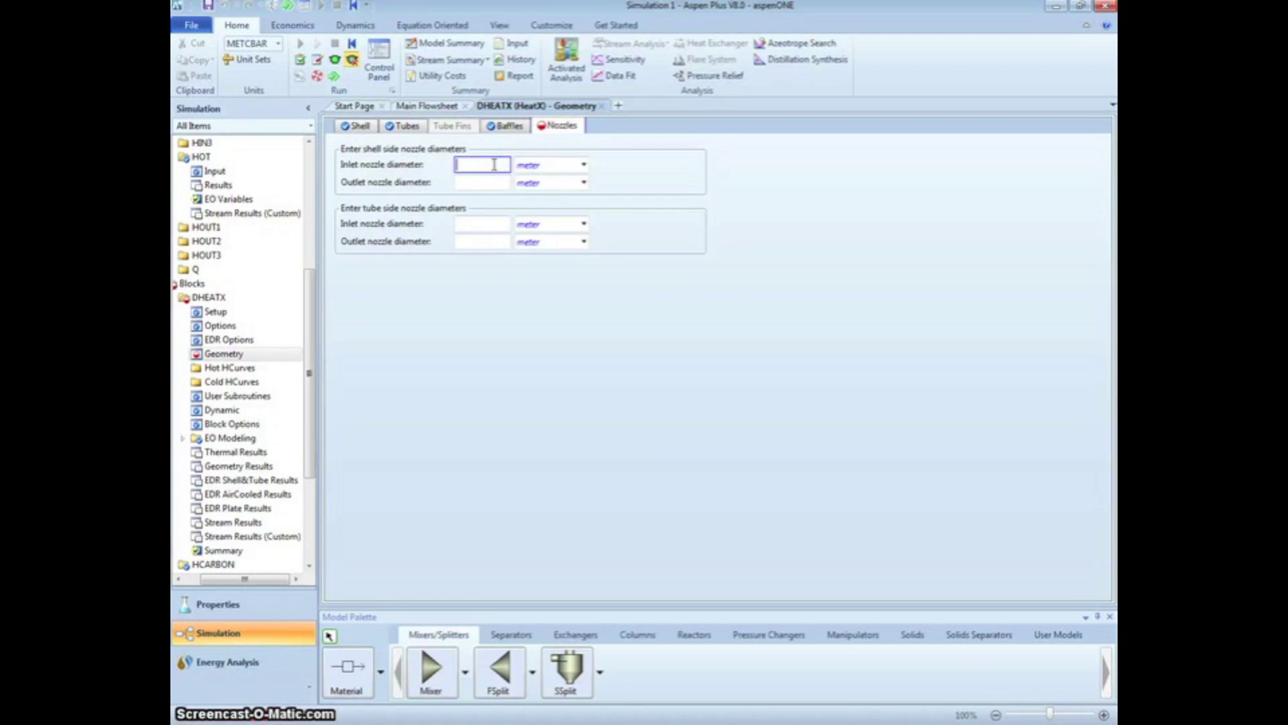
pyautogui.write('0.1')
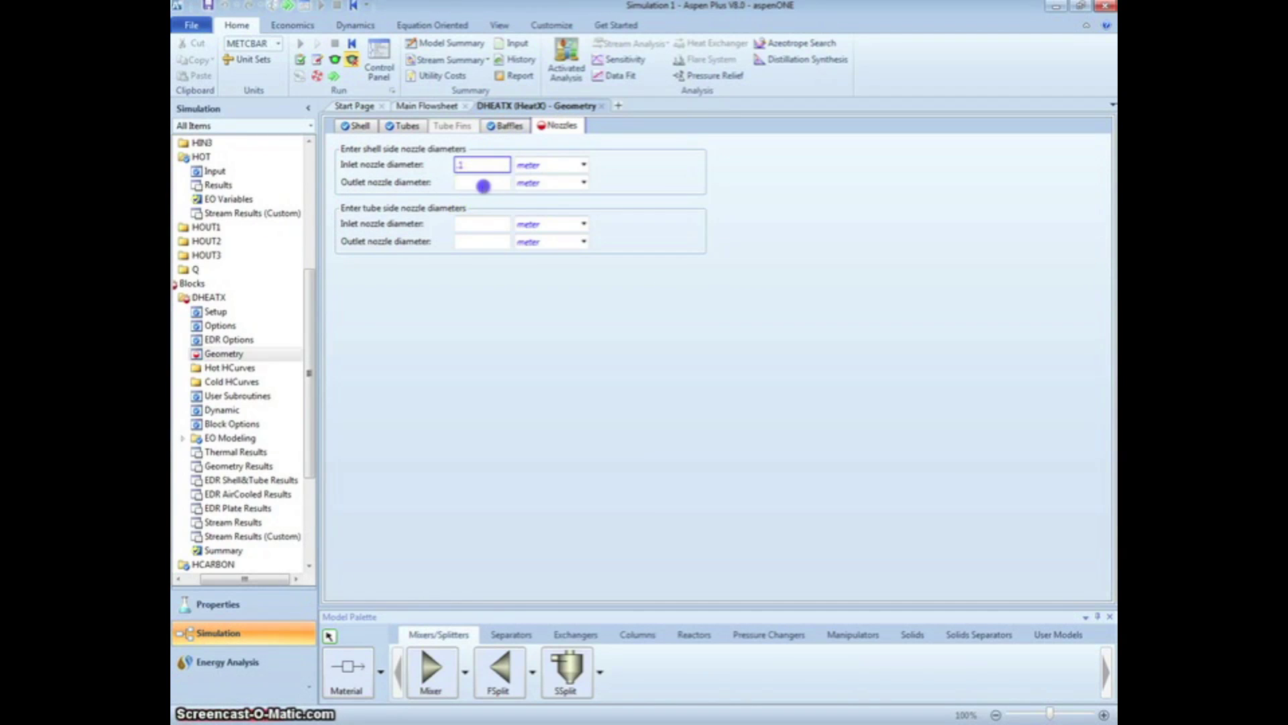
pyautogui.click(484, 184)
pyautogui.write('0.1')
pyautogui.click(499, 223)
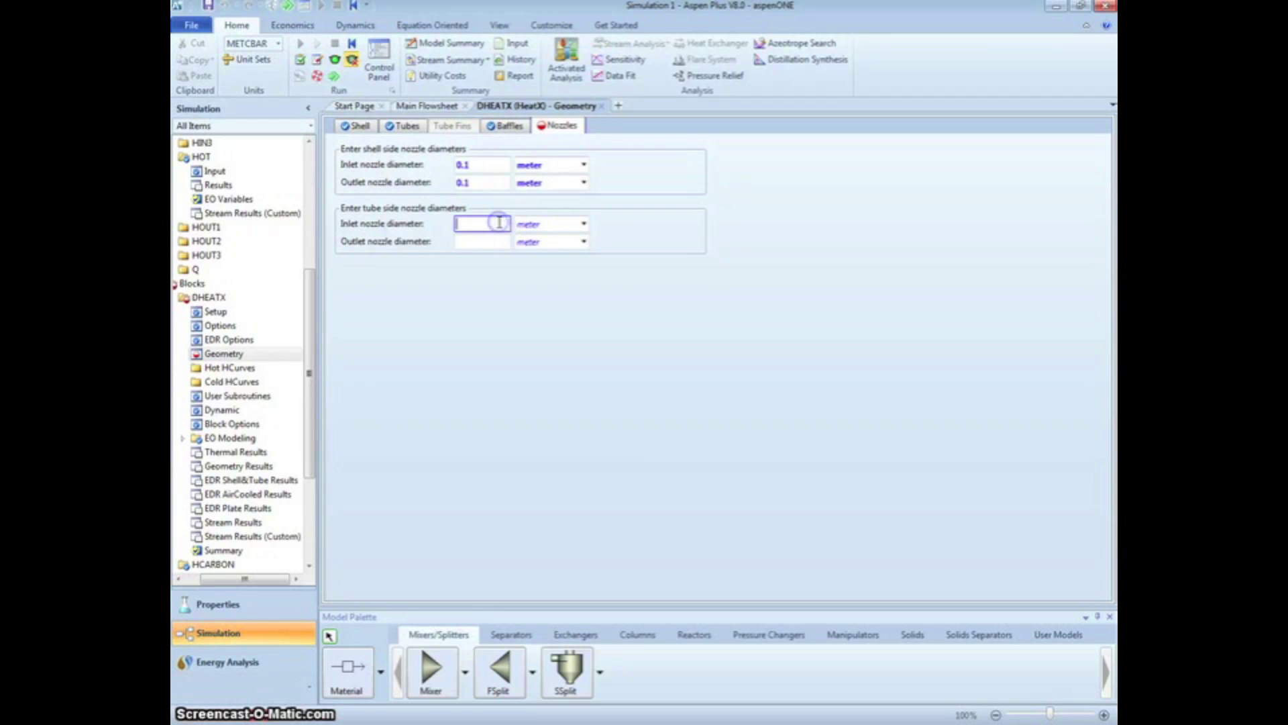
pyautogui.write('0.1')
pyautogui.click(492, 243)
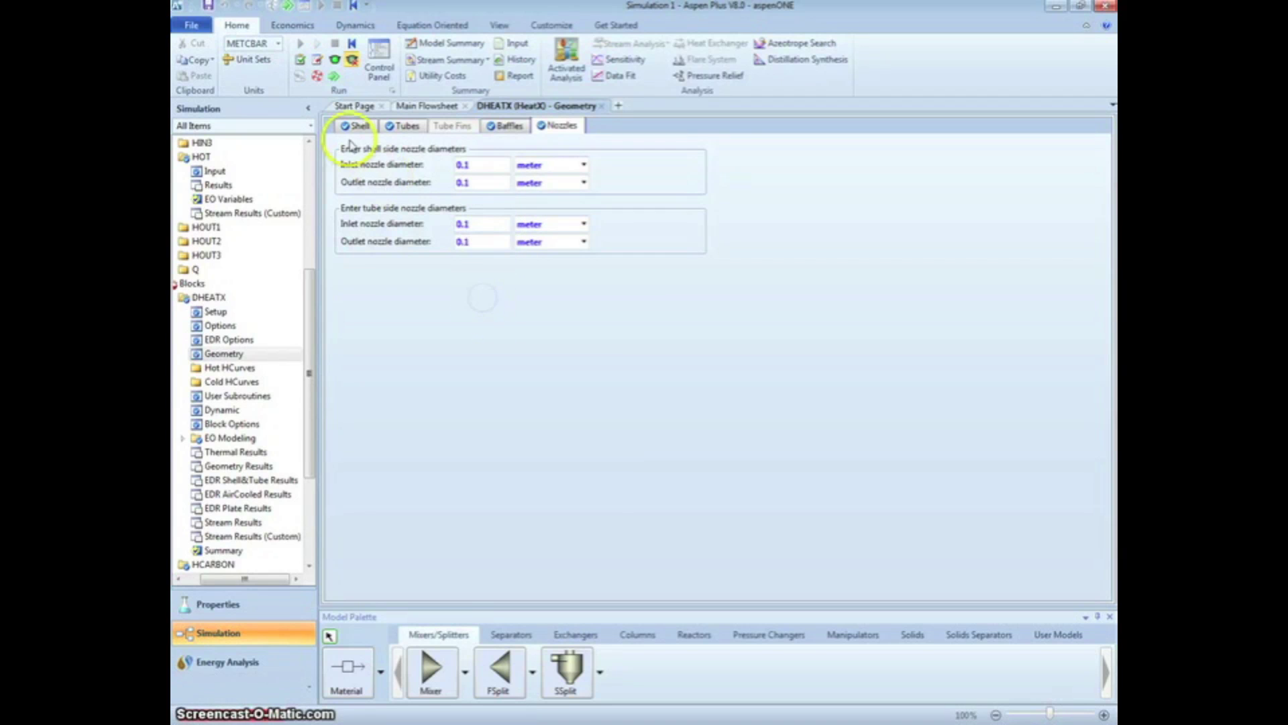
# Step: Set SHEATX's specification to hot stream outlet vapor fraction with value 0
pyautogui.click(333, 79)
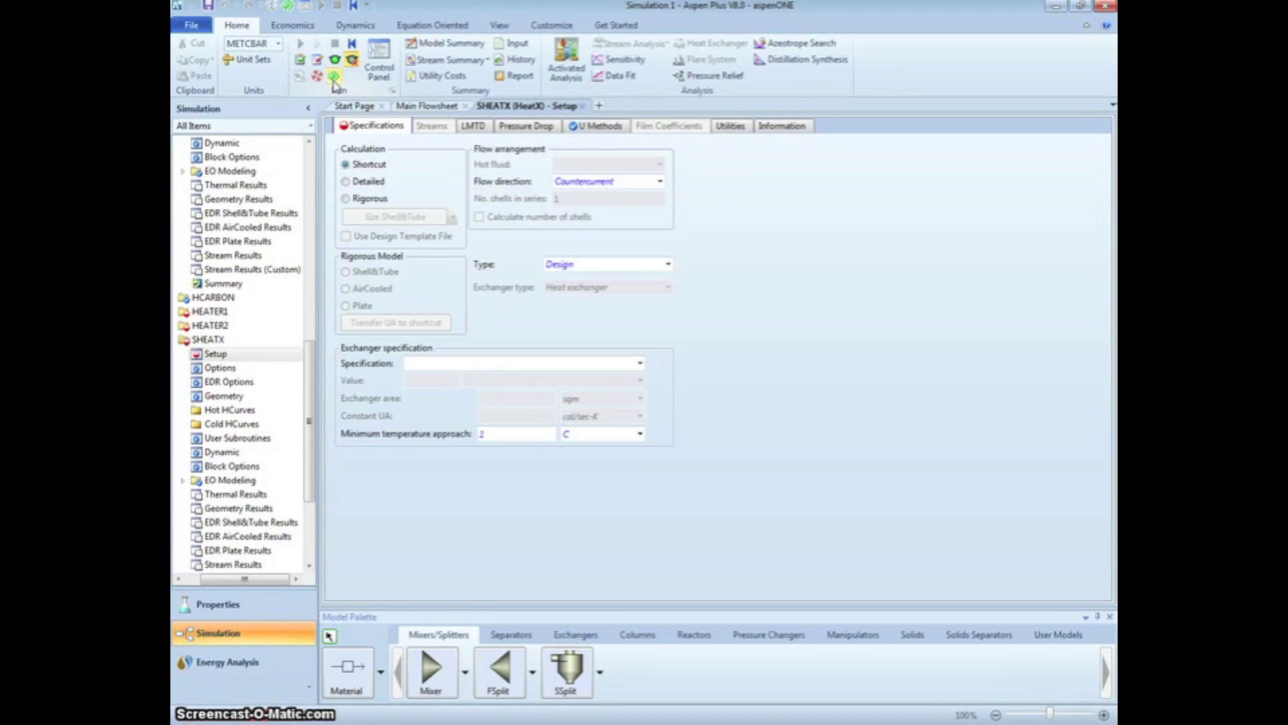
pyautogui.click(355, 164)
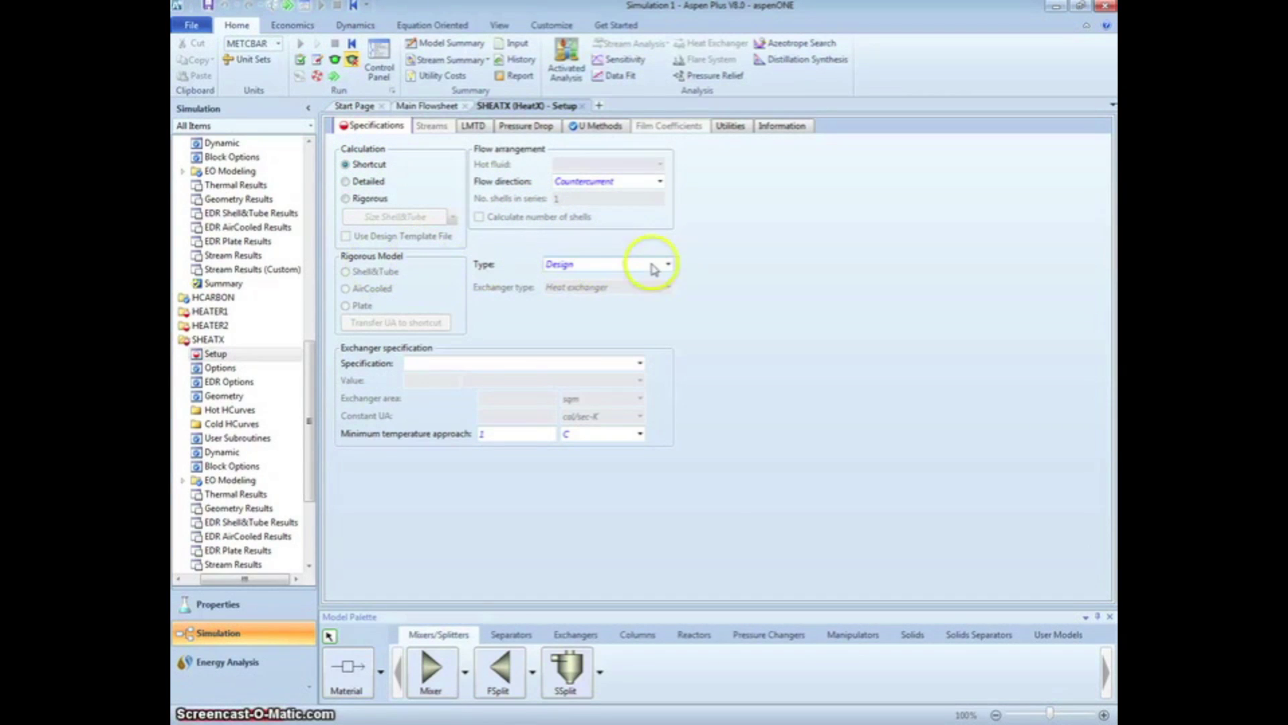
pyautogui.click(677, 269)
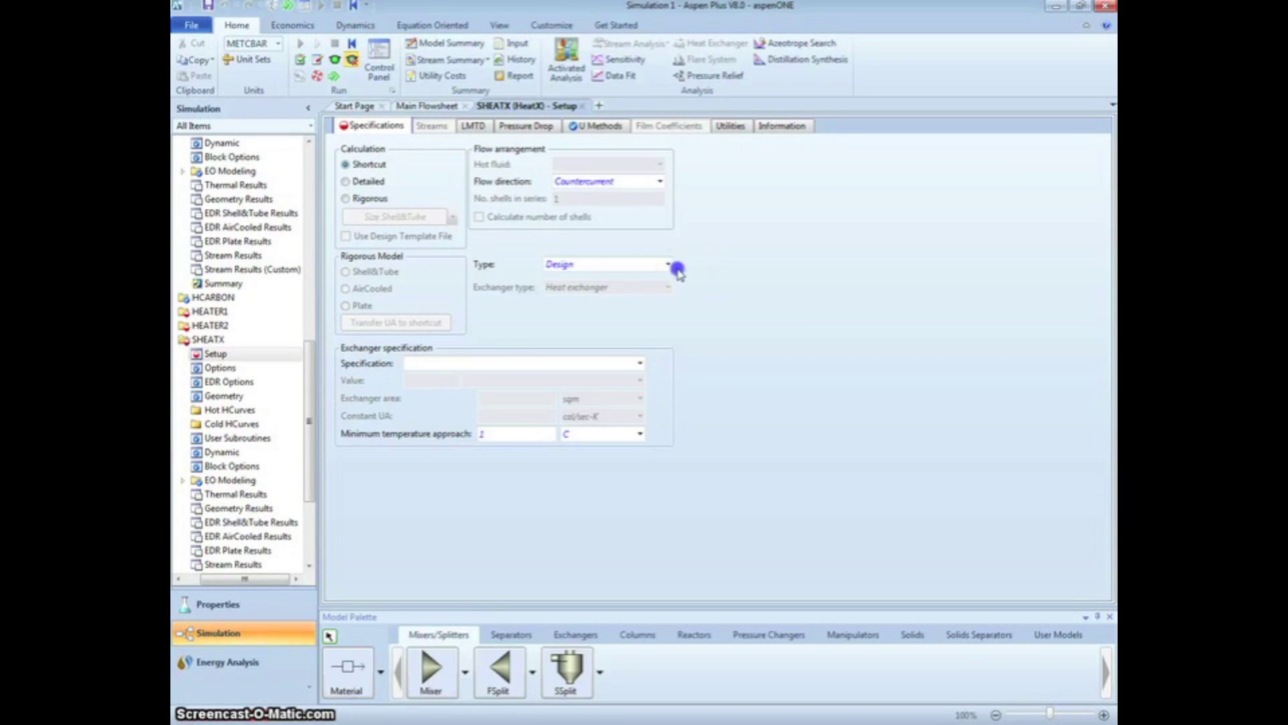
pyautogui.click(639, 364)
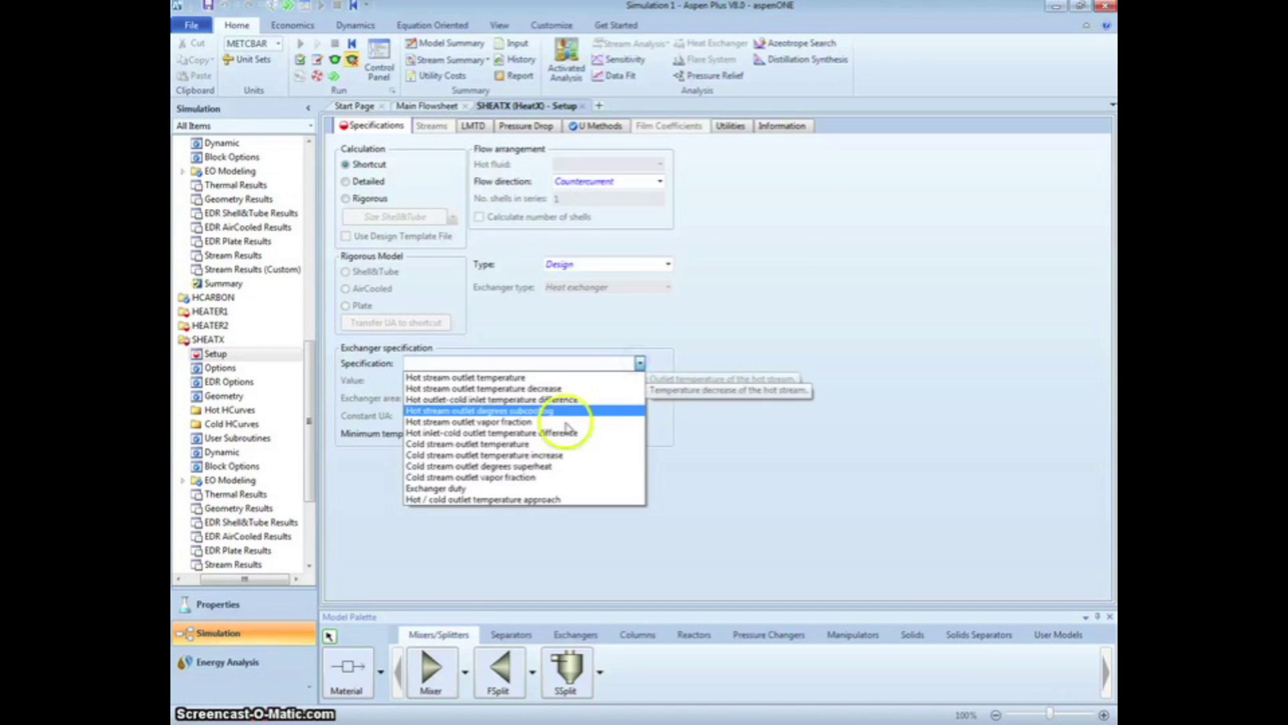
pyautogui.click(545, 423)
pyautogui.click(429, 380)
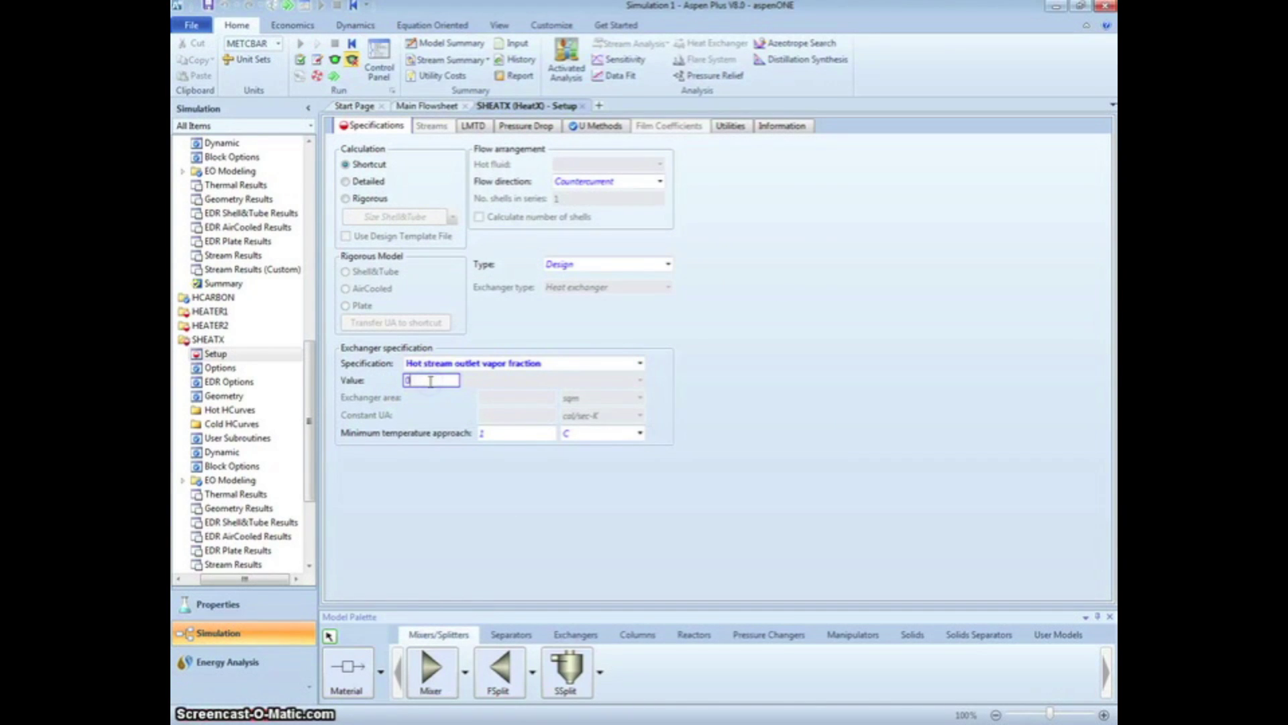
pyautogui.write('0')
pyautogui.click(802, 347)
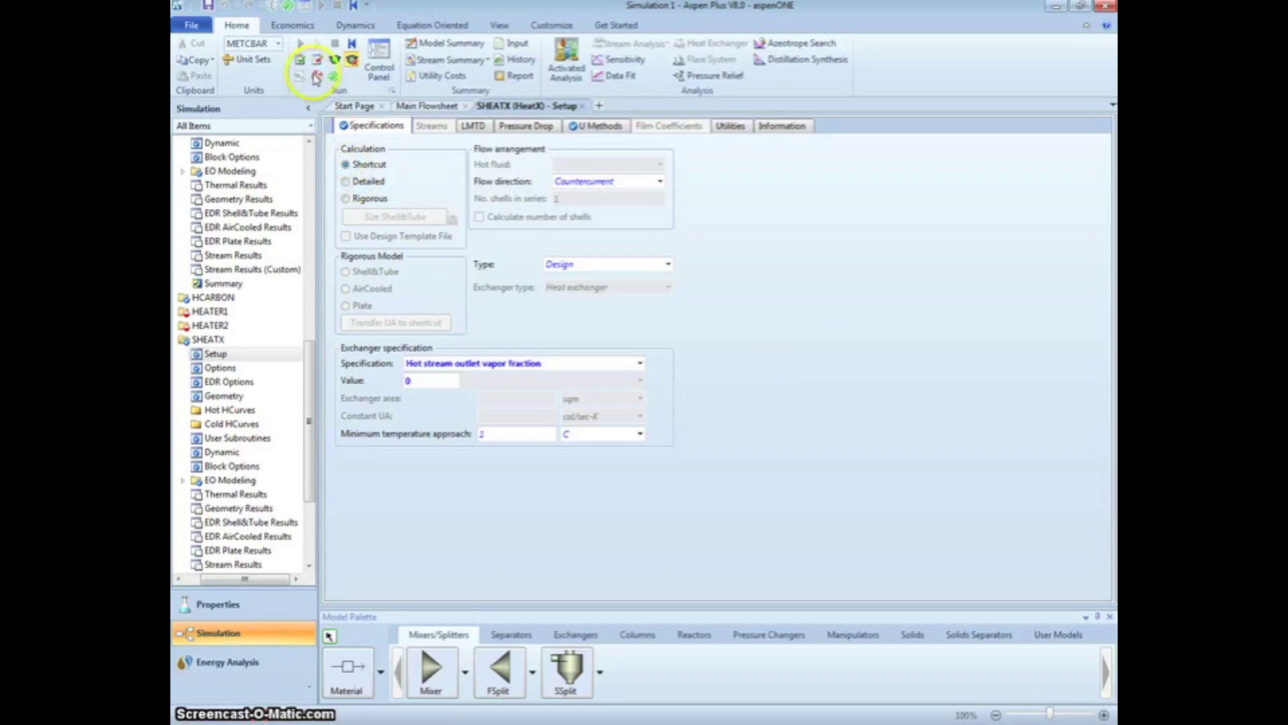
pyautogui.click(332, 77)
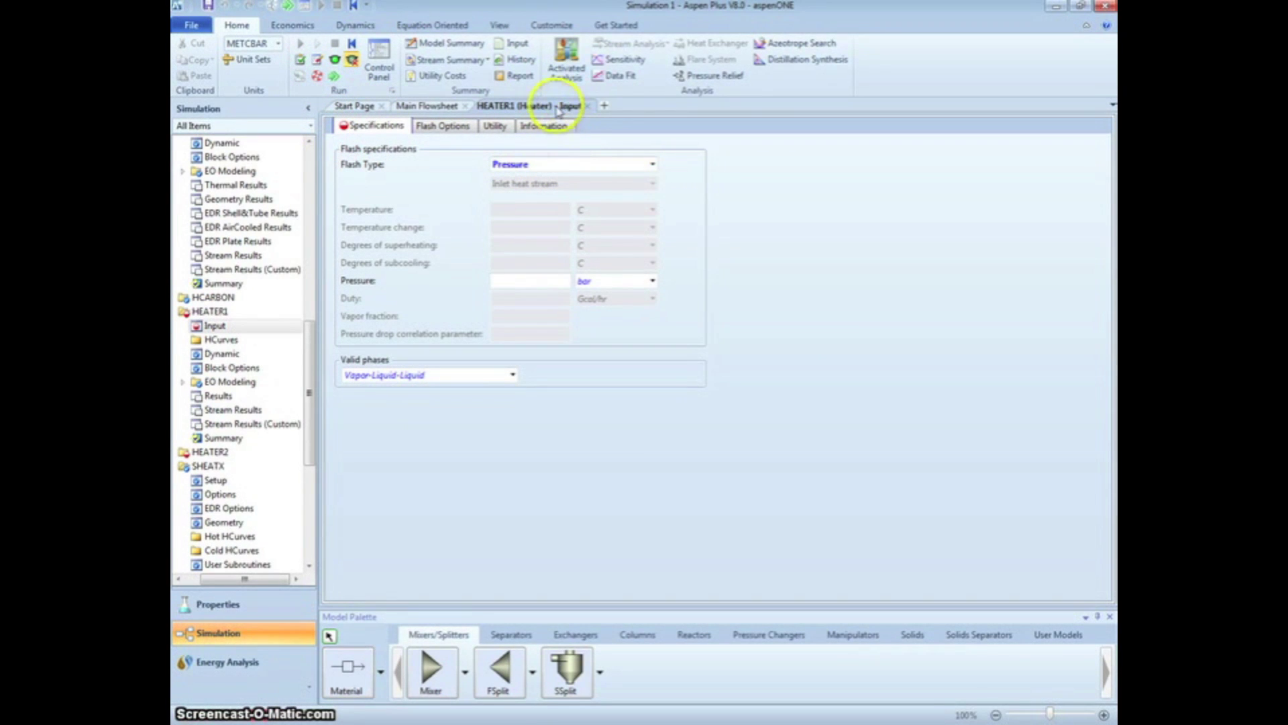
# Step: Set the HEATER1 pressure to 0
pyautogui.click(541, 282)
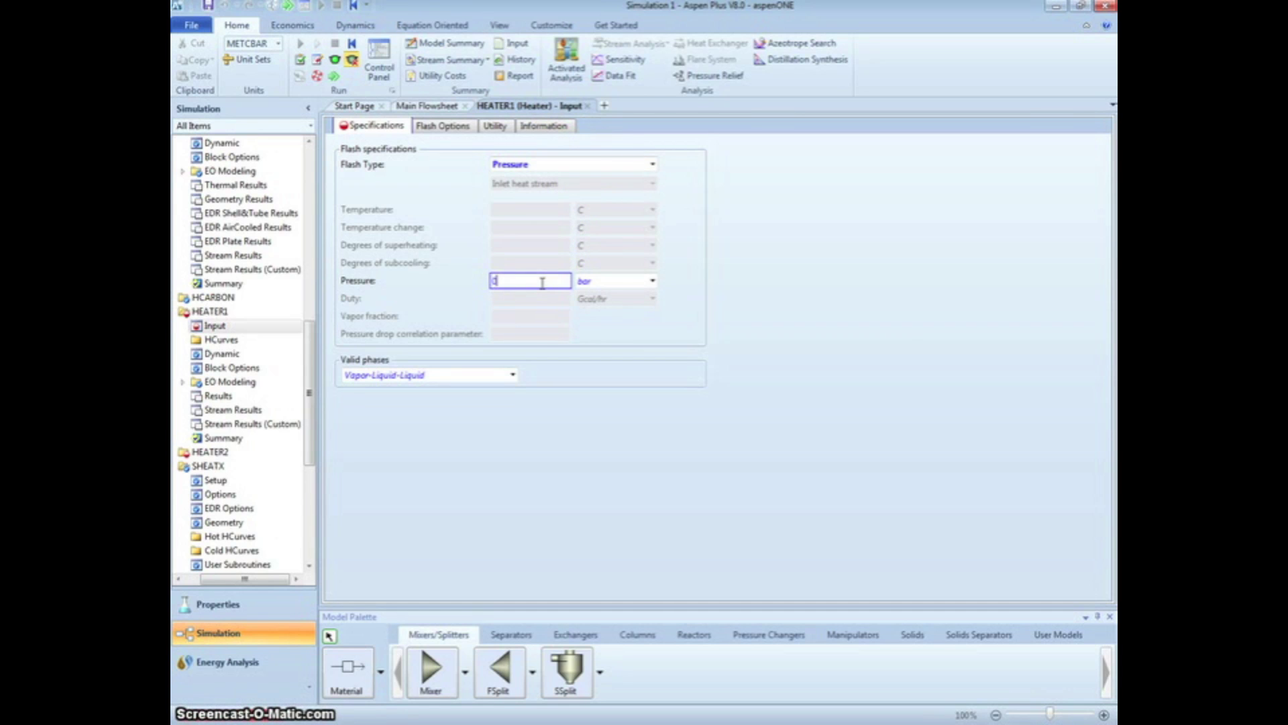
pyautogui.click(759, 304)
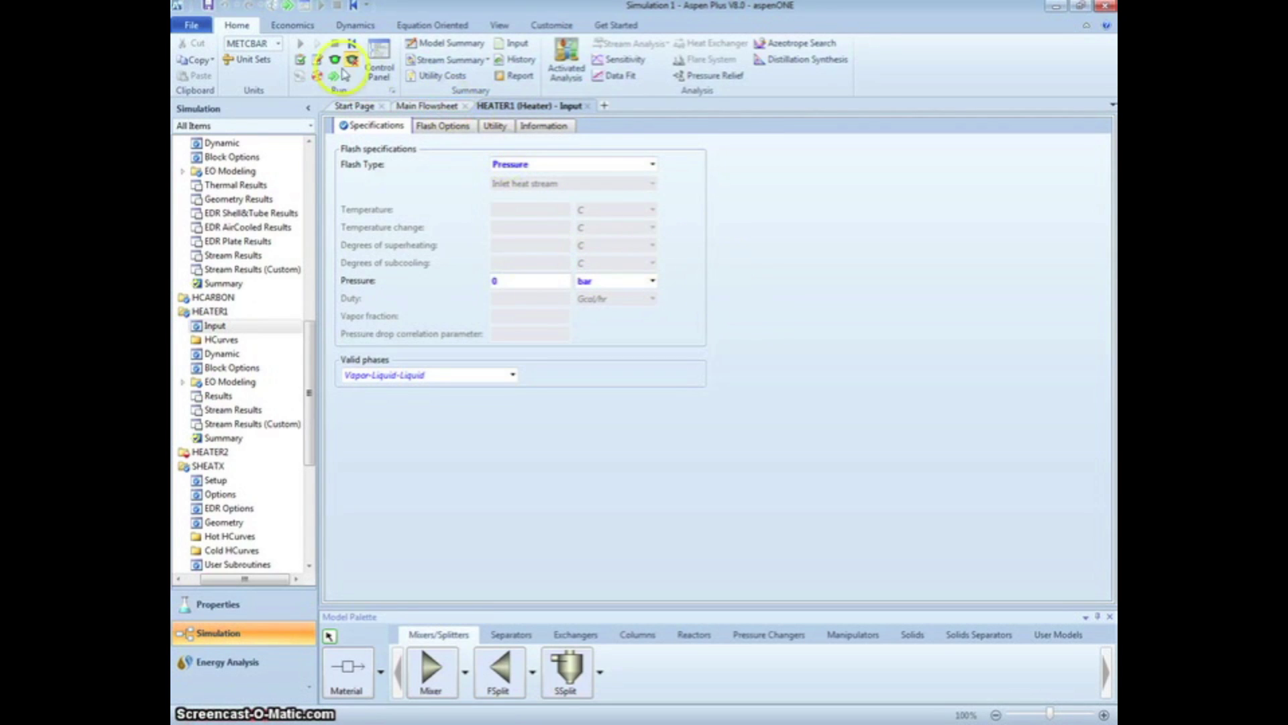
pyautogui.click(330, 80)
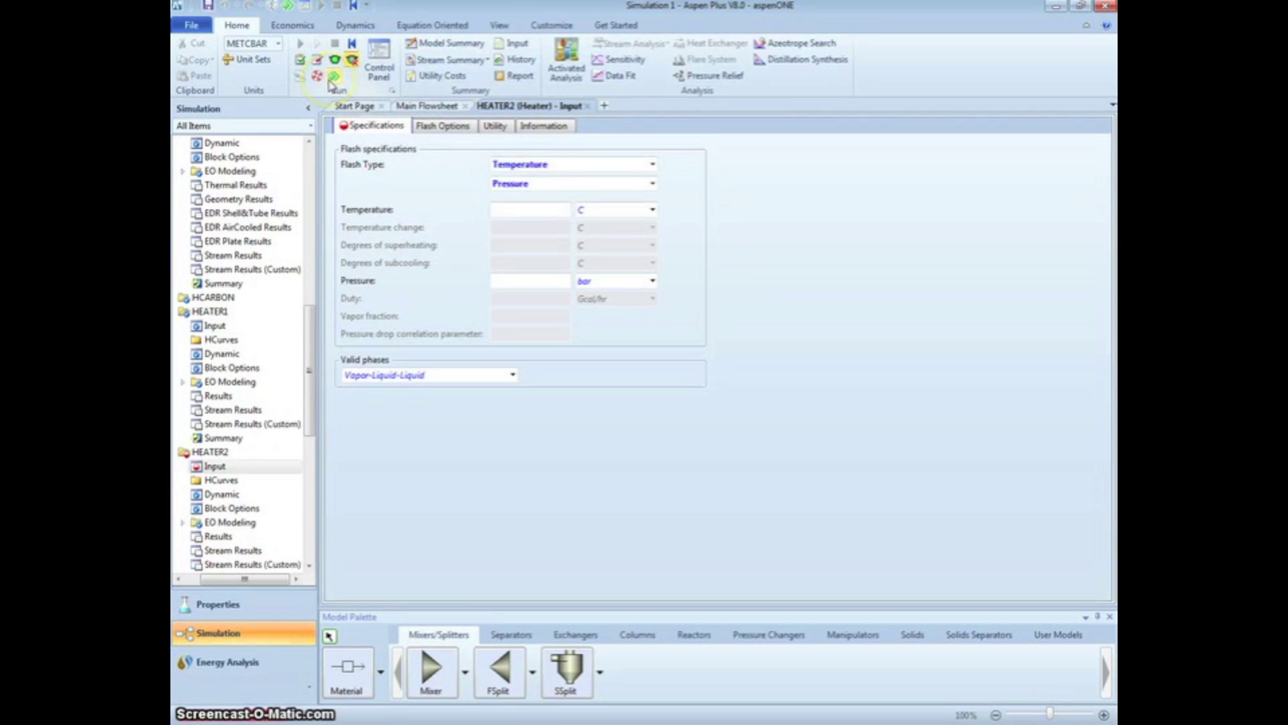
# Step: Switch HEATER2 to a Vapor fraction and Pressure flash with 0 bar and vapor fraction 0
pyautogui.click(654, 185)
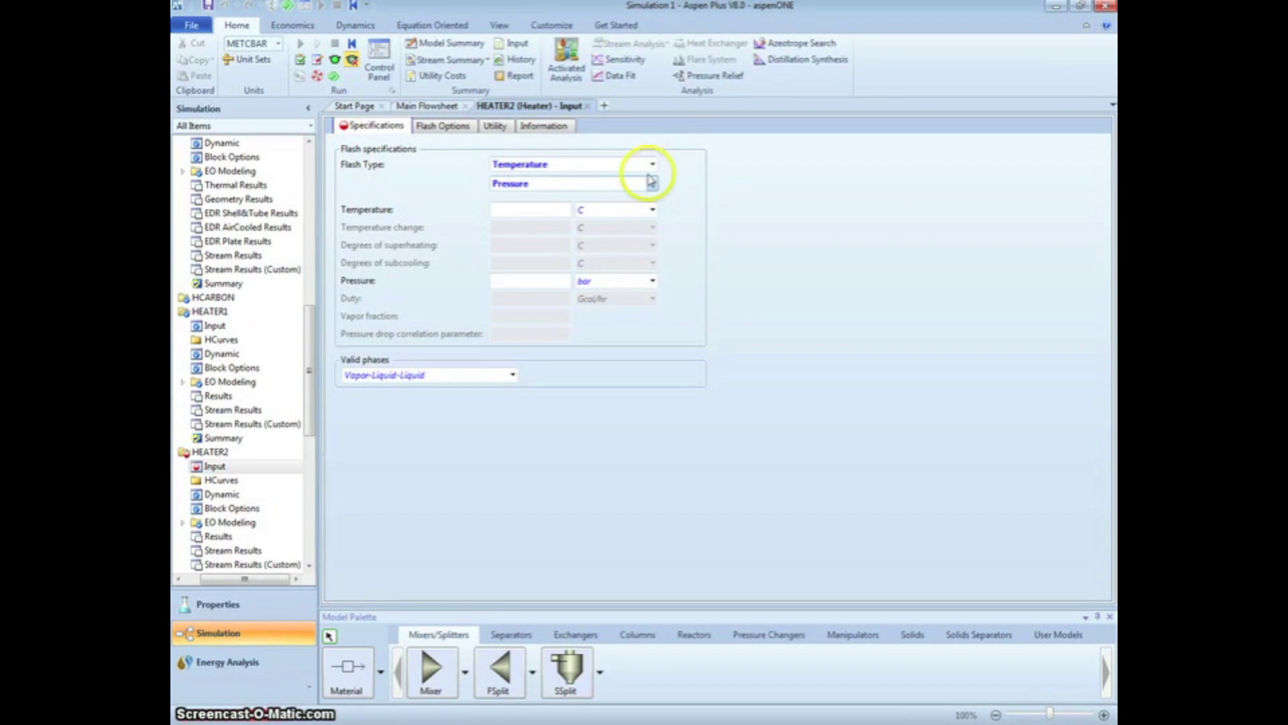
pyautogui.click(652, 165)
pyautogui.click(593, 214)
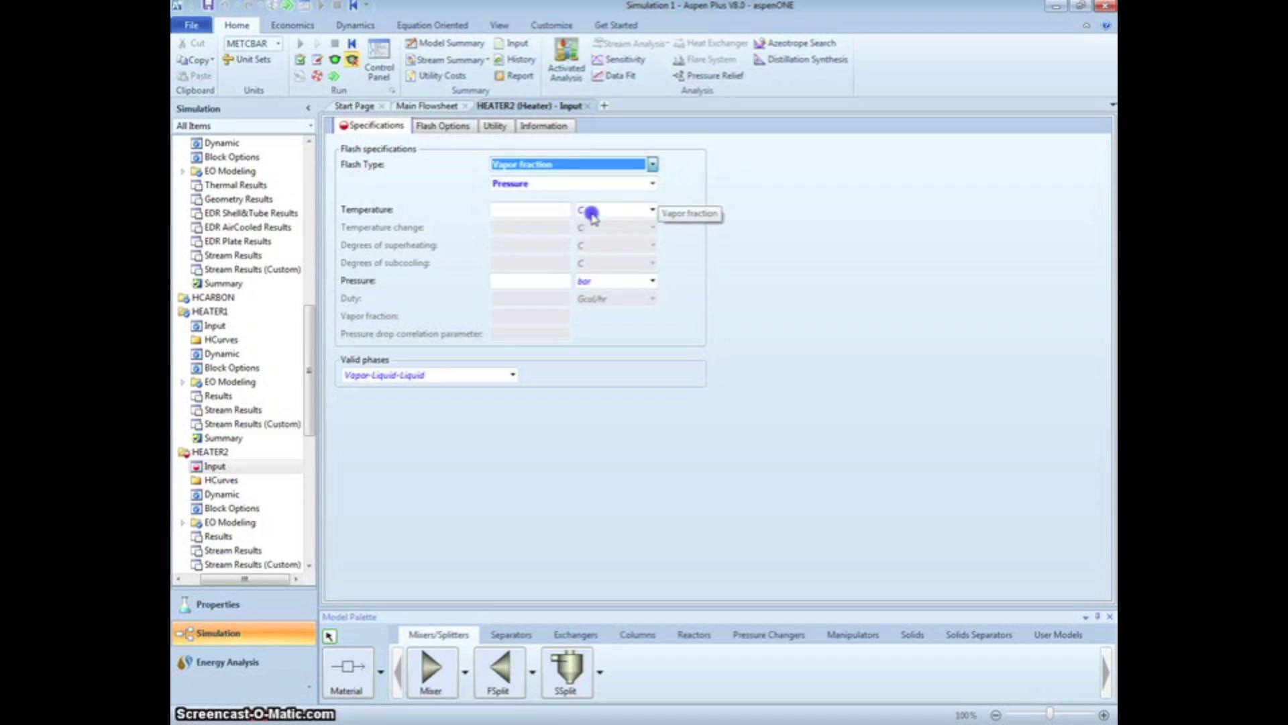
pyautogui.click(517, 279)
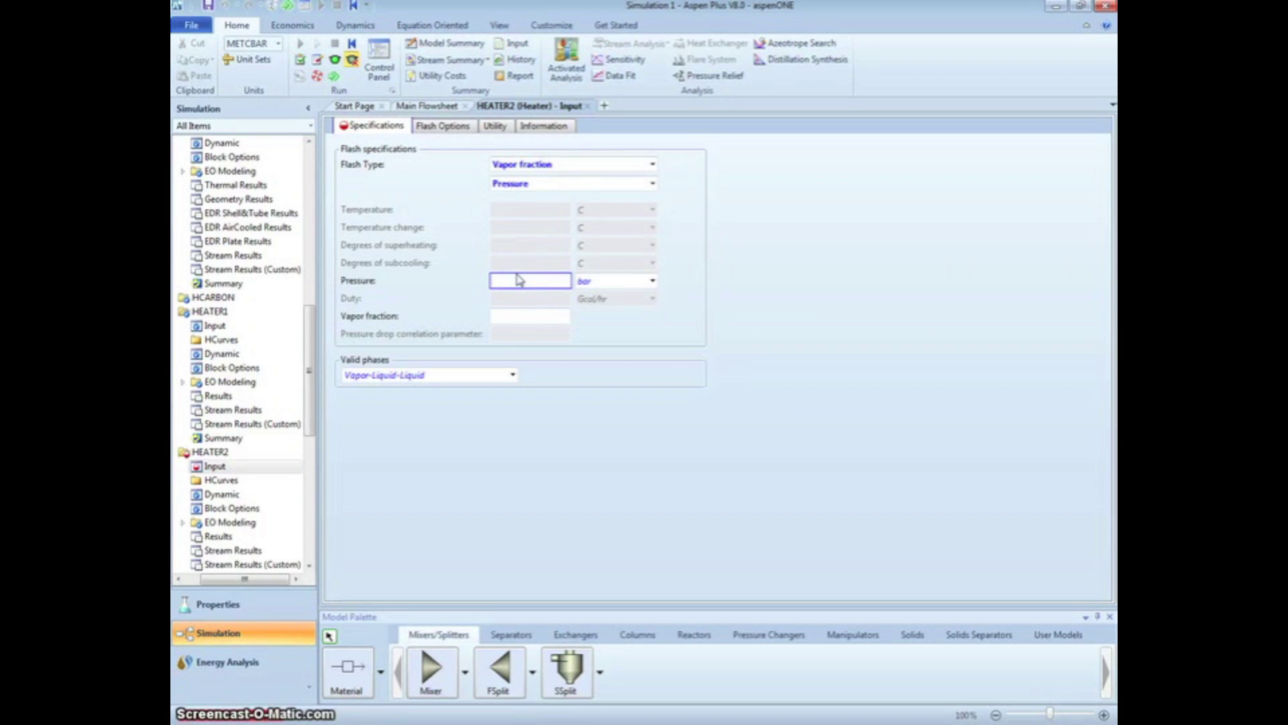
pyautogui.click(520, 321)
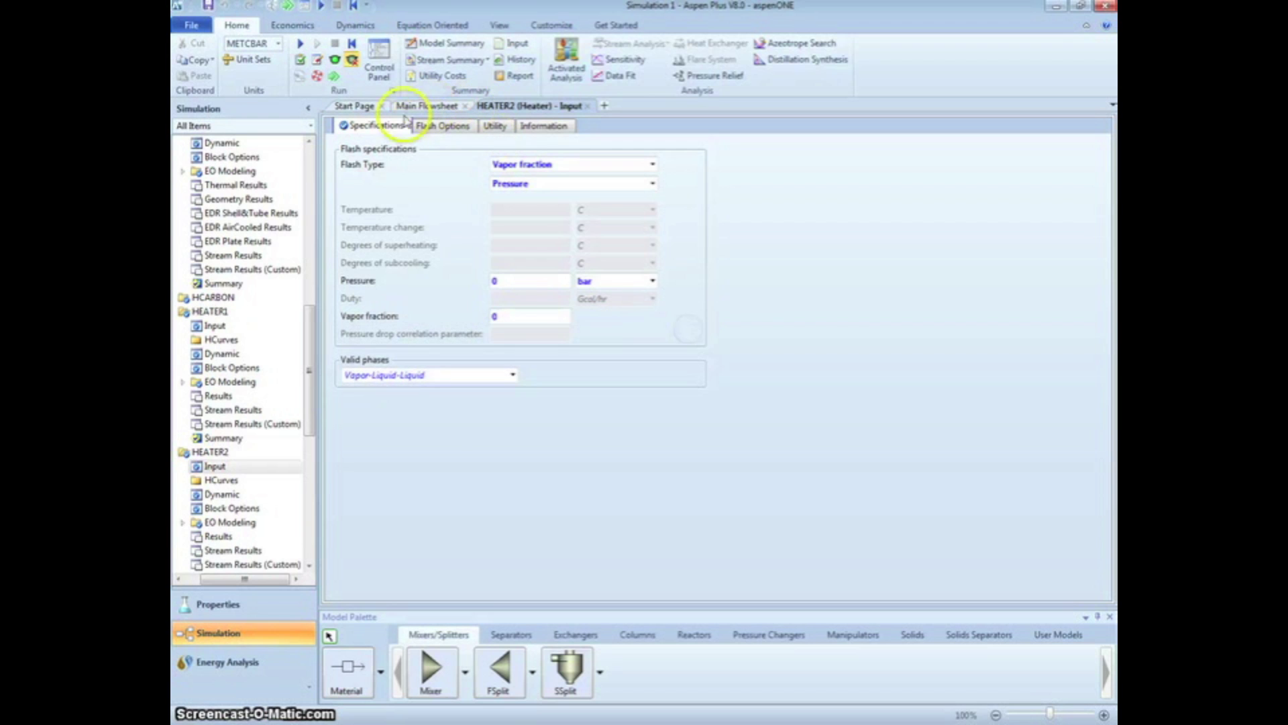
pyautogui.click(333, 75)
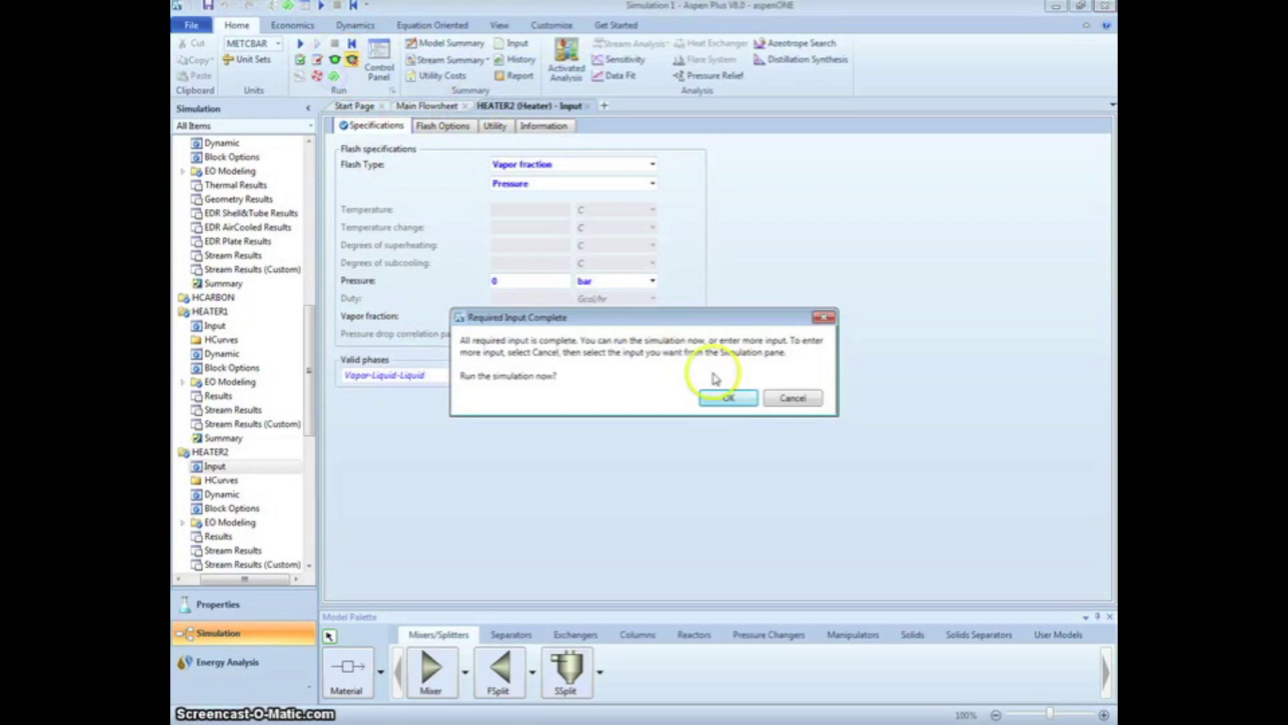
# Step: Decline the run prompt and set DHEATX's cold-side property method to STEAM-TA
pyautogui.click(792, 398)
pyautogui.moveTo(311, 389); pyautogui.dragTo(311, 302)
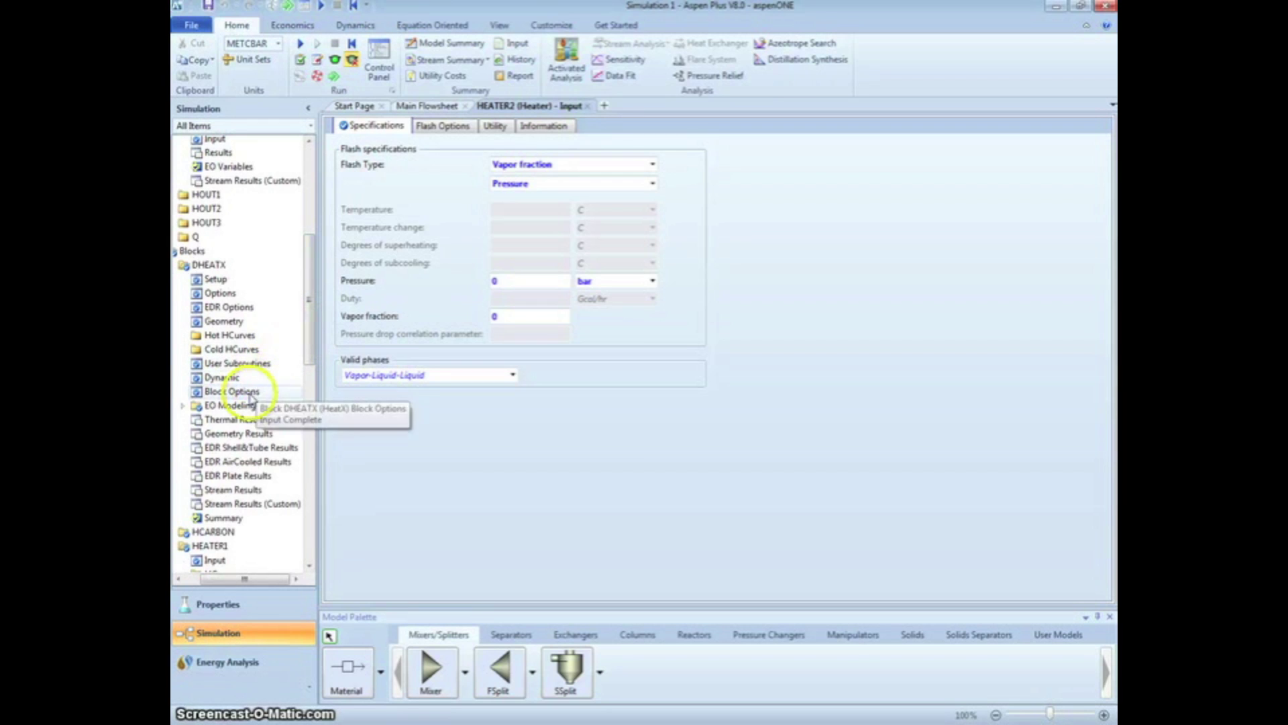
pyautogui.click(245, 391)
pyautogui.click(650, 182)
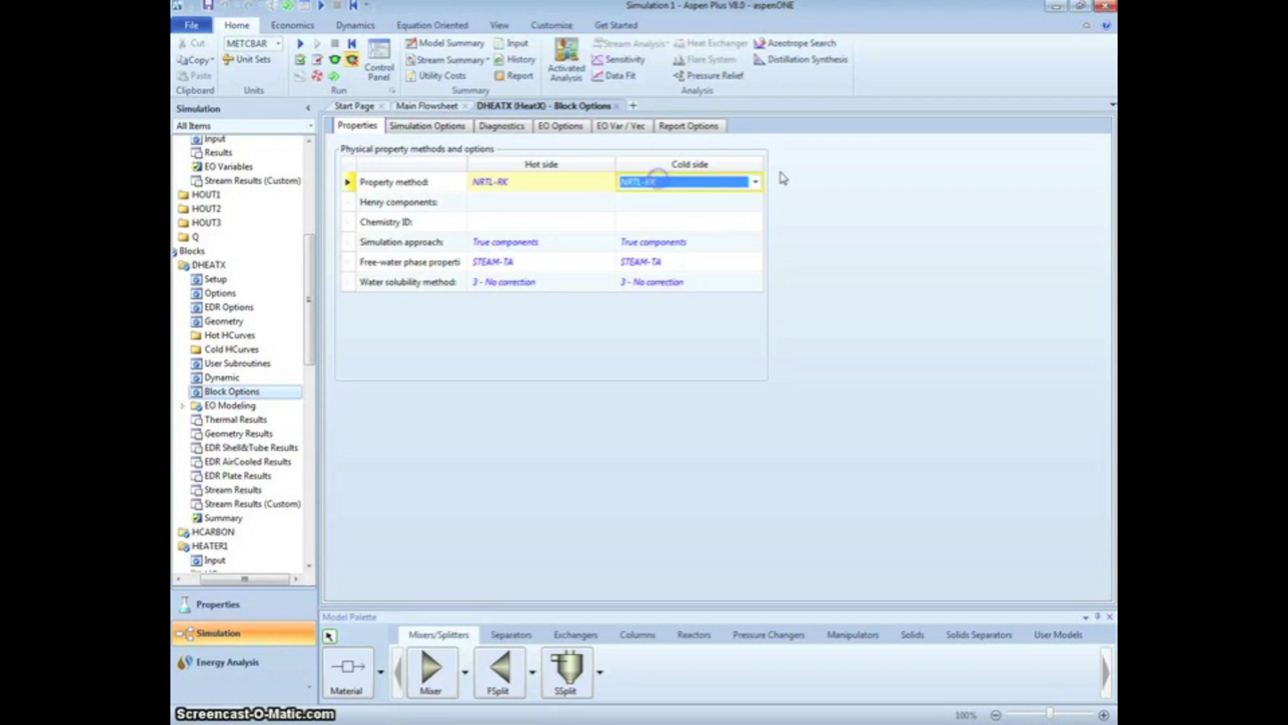
pyautogui.click(755, 182)
pyautogui.scroll(-8, 727, 273)
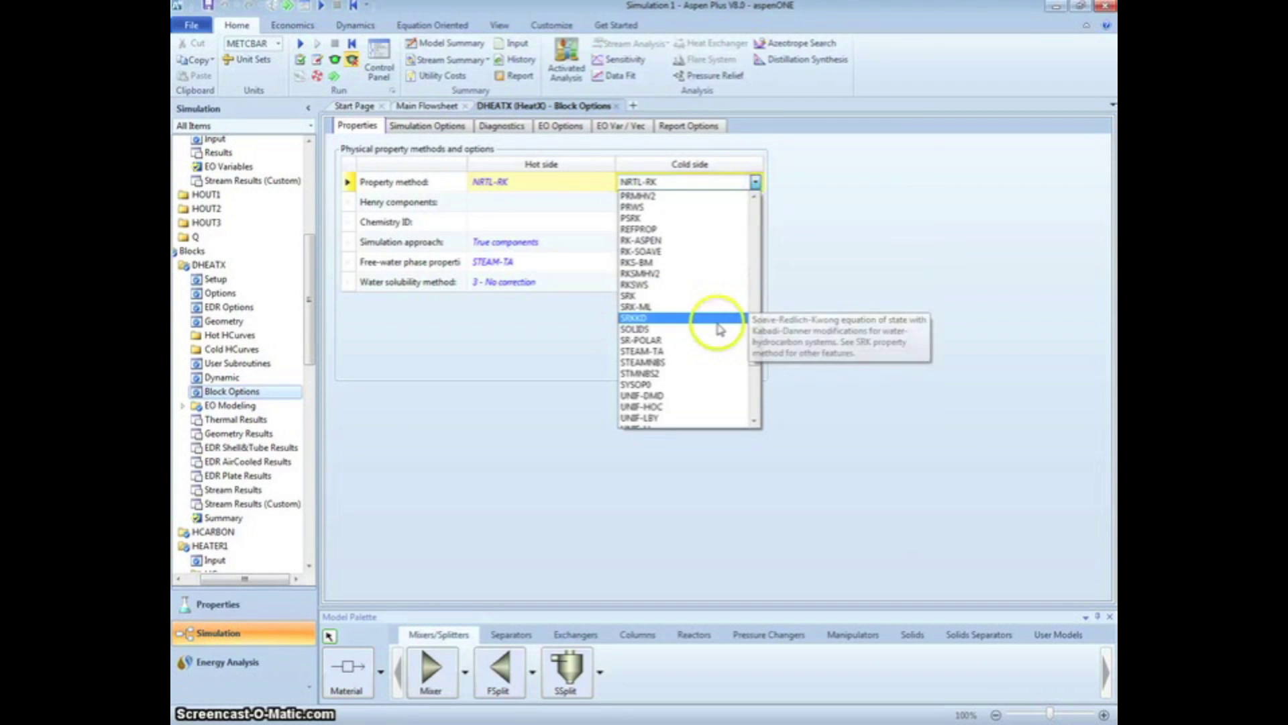
pyautogui.click(658, 350)
pyautogui.click(547, 387)
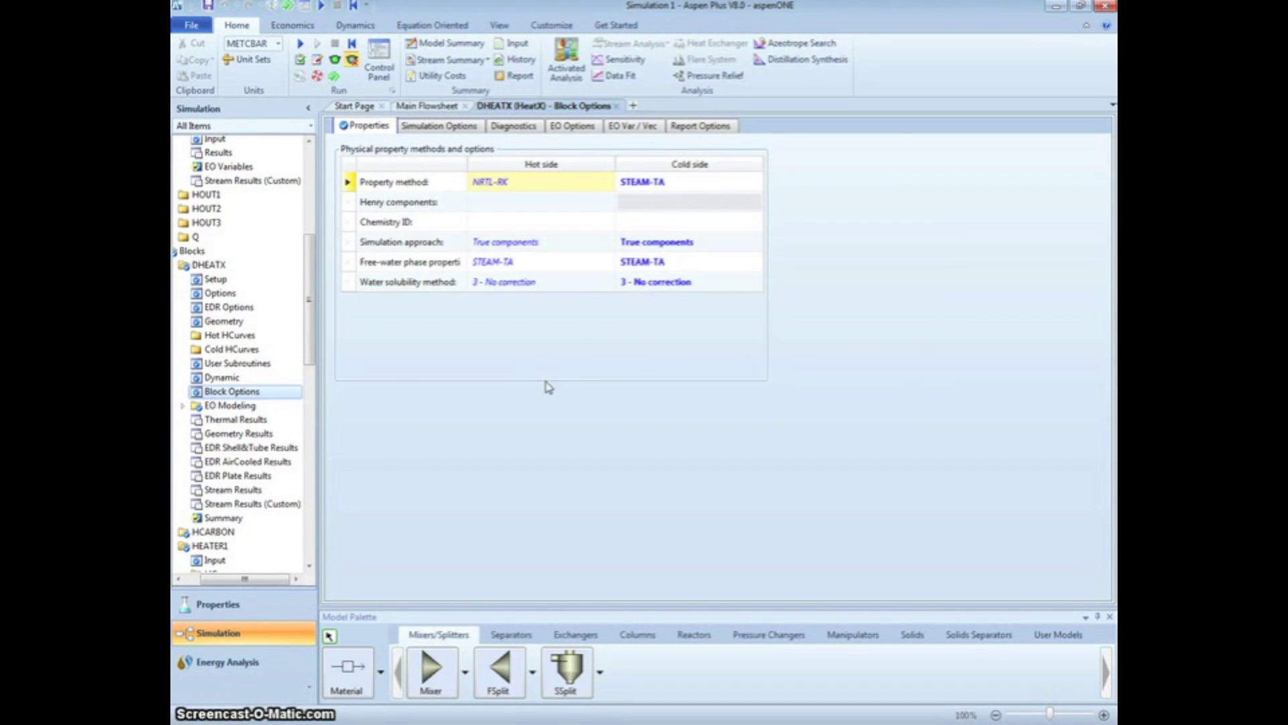
# Step: Set SHEATX's cold-side property method to STEAM-TA
pyautogui.moveTo(309, 314); pyautogui.dragTo(312, 470)
pyautogui.click(238, 448)
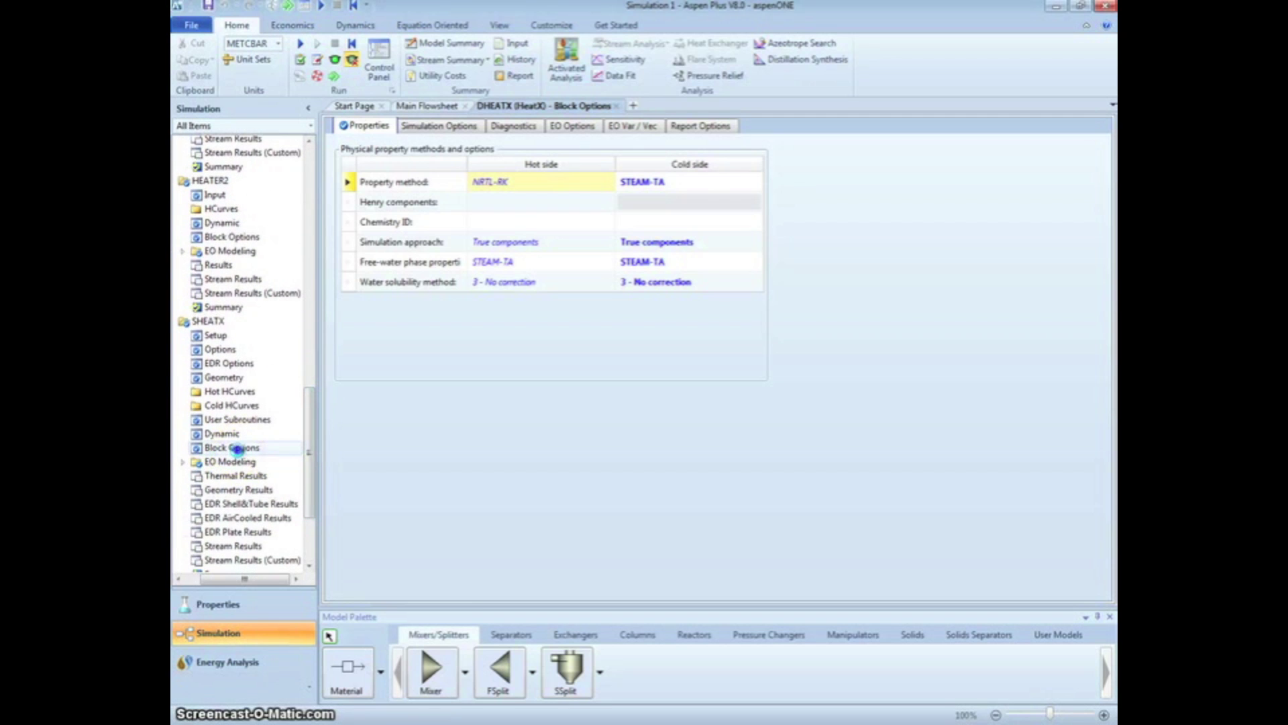
pyautogui.click(754, 182)
pyautogui.click(755, 182)
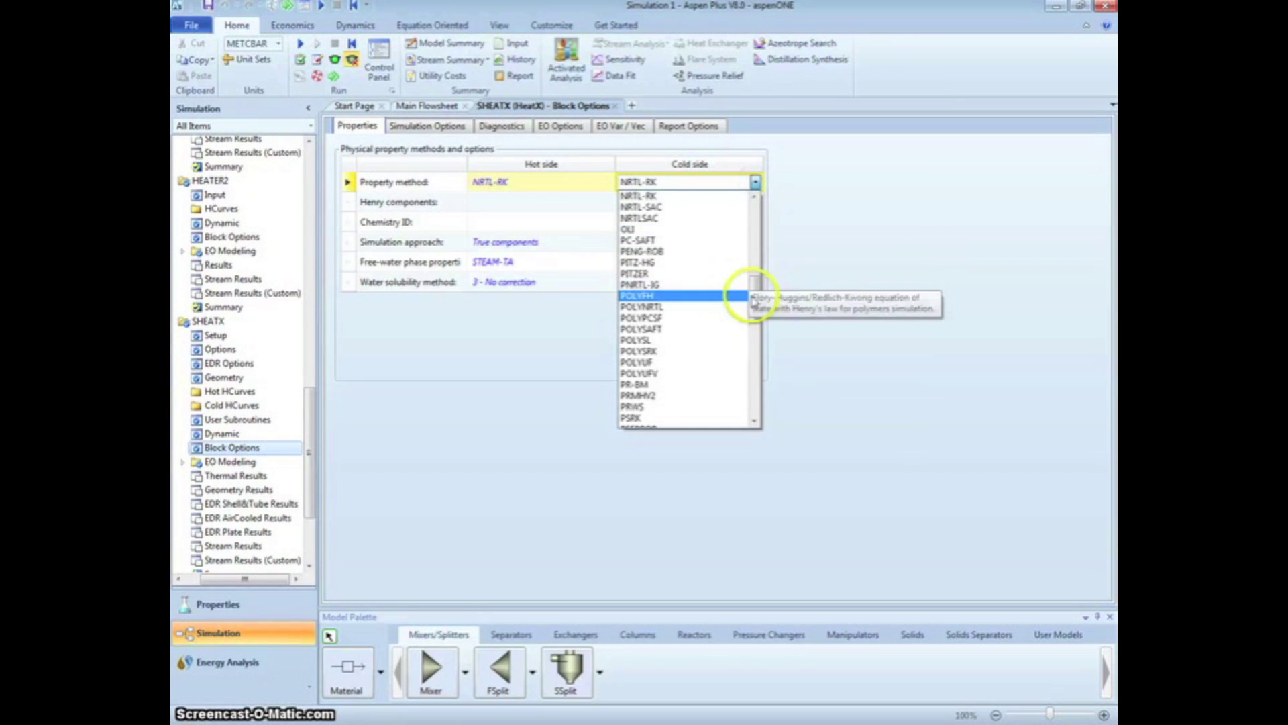
pyautogui.moveTo(753, 299); pyautogui.dragTo(754, 353)
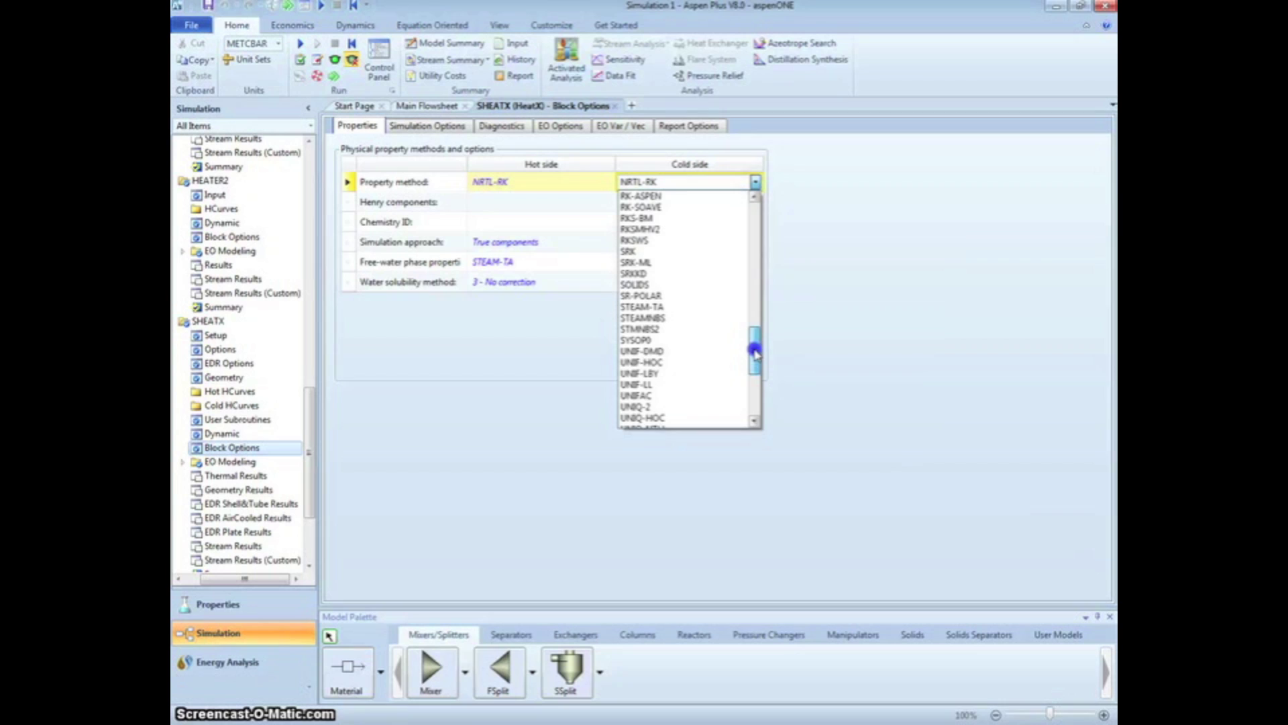
pyautogui.click(651, 299)
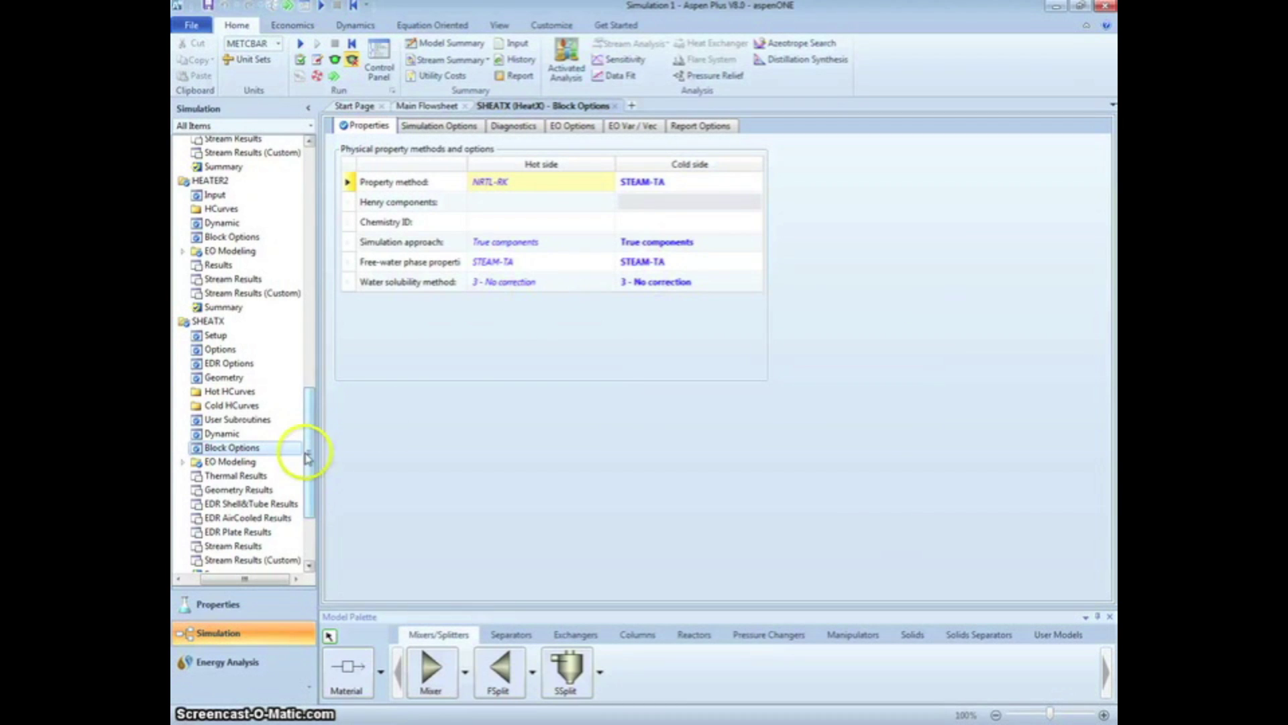
# Step: Use STEAM-TA as the property method for HEATER2 and WATER, then continue with Next
pyautogui.moveTo(309, 458); pyautogui.dragTo(309, 454)
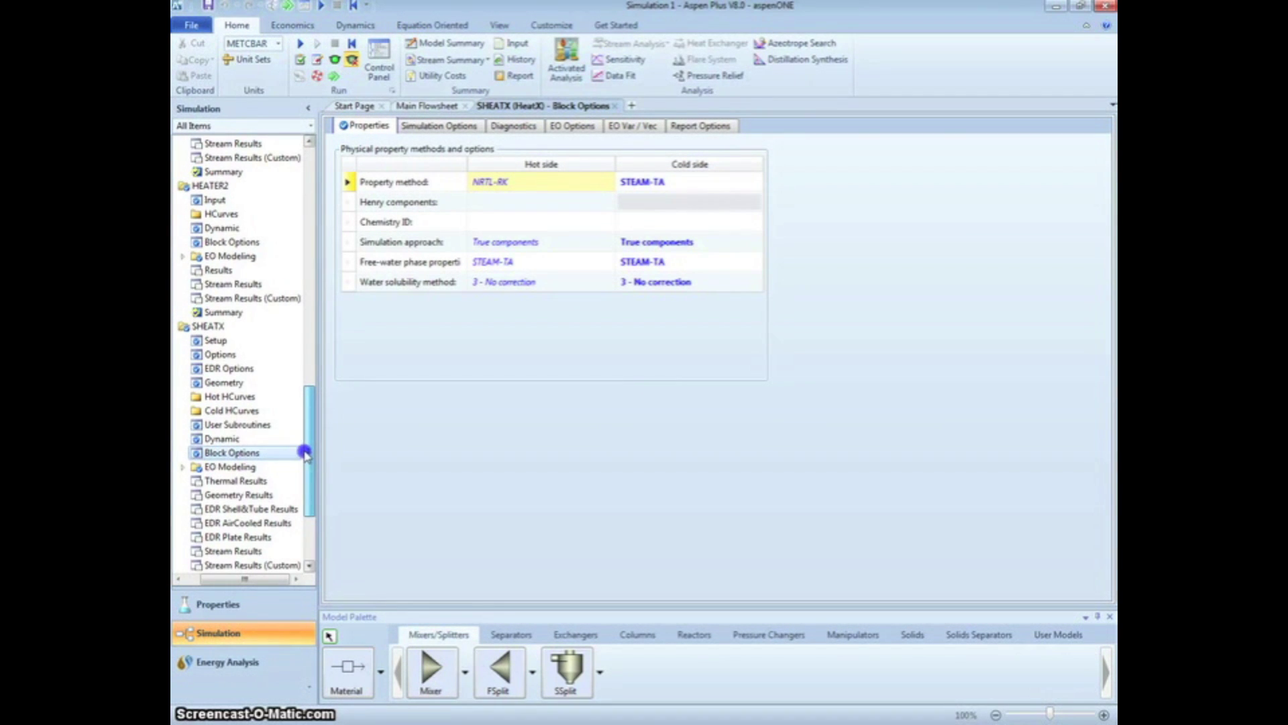
pyautogui.click(235, 243)
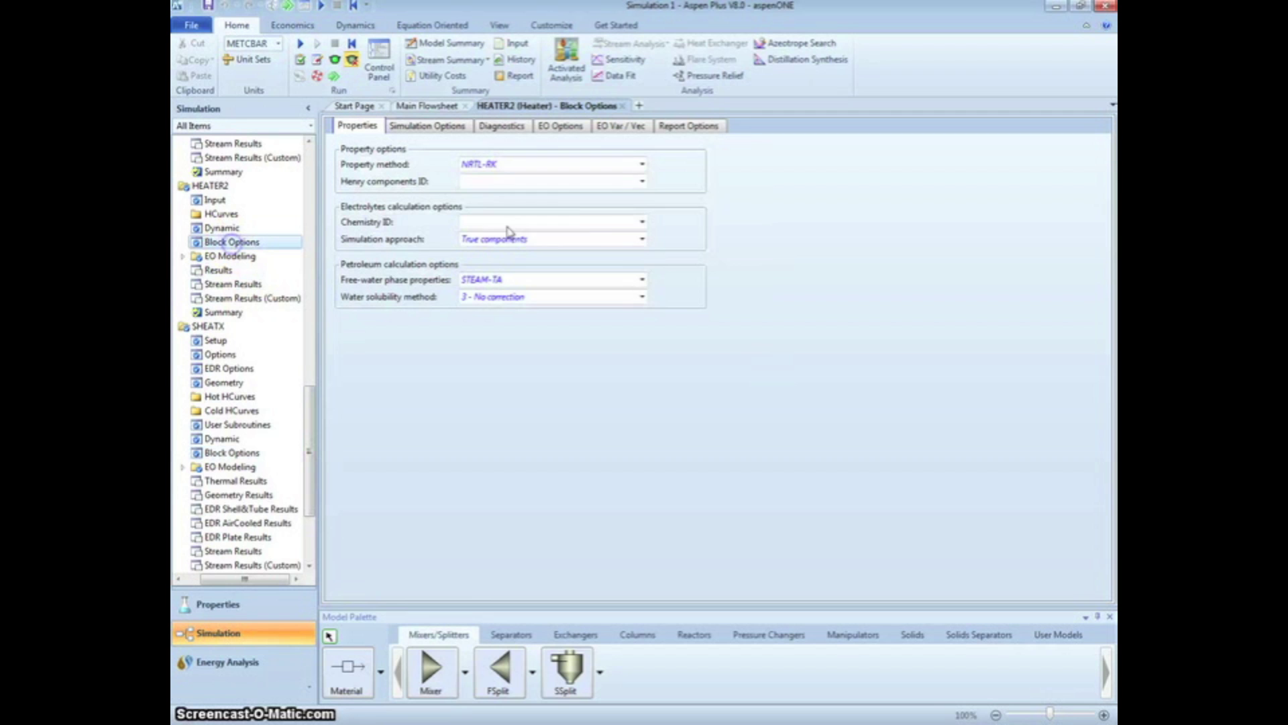
pyautogui.click(641, 164)
pyautogui.moveTo(642, 290); pyautogui.dragTo(644, 330)
pyautogui.click(539, 312)
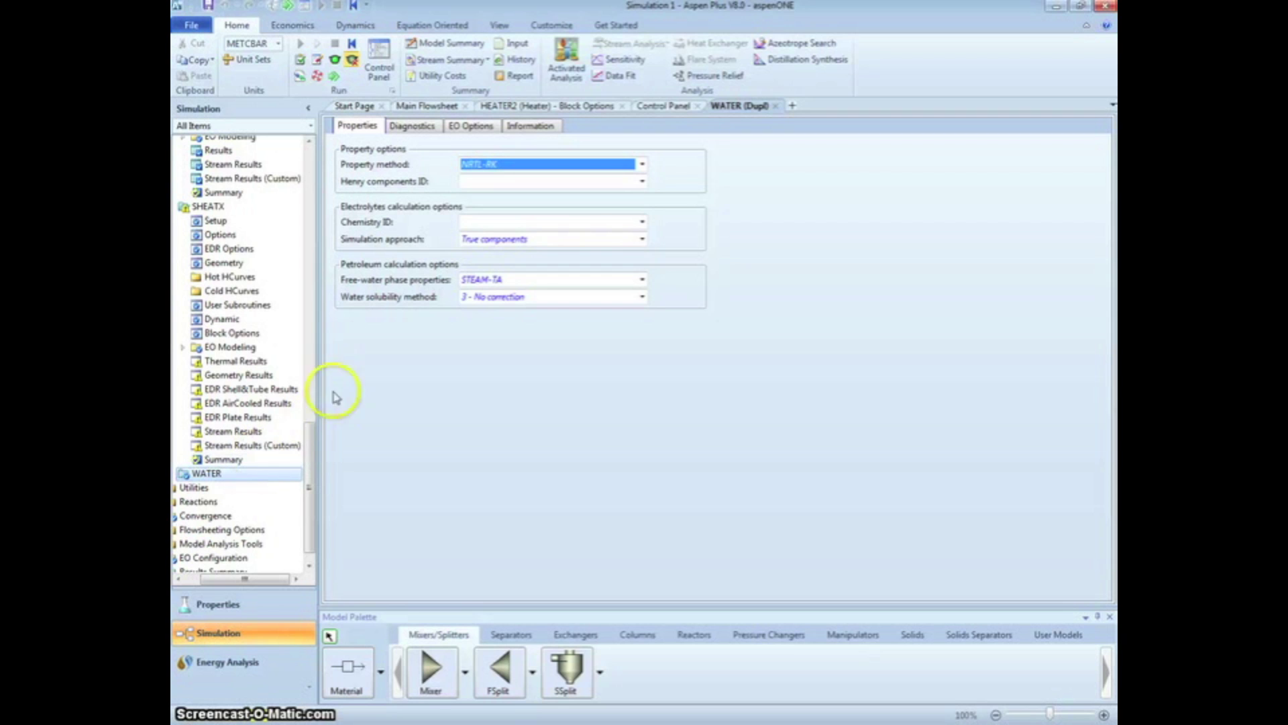
pyautogui.click(642, 164)
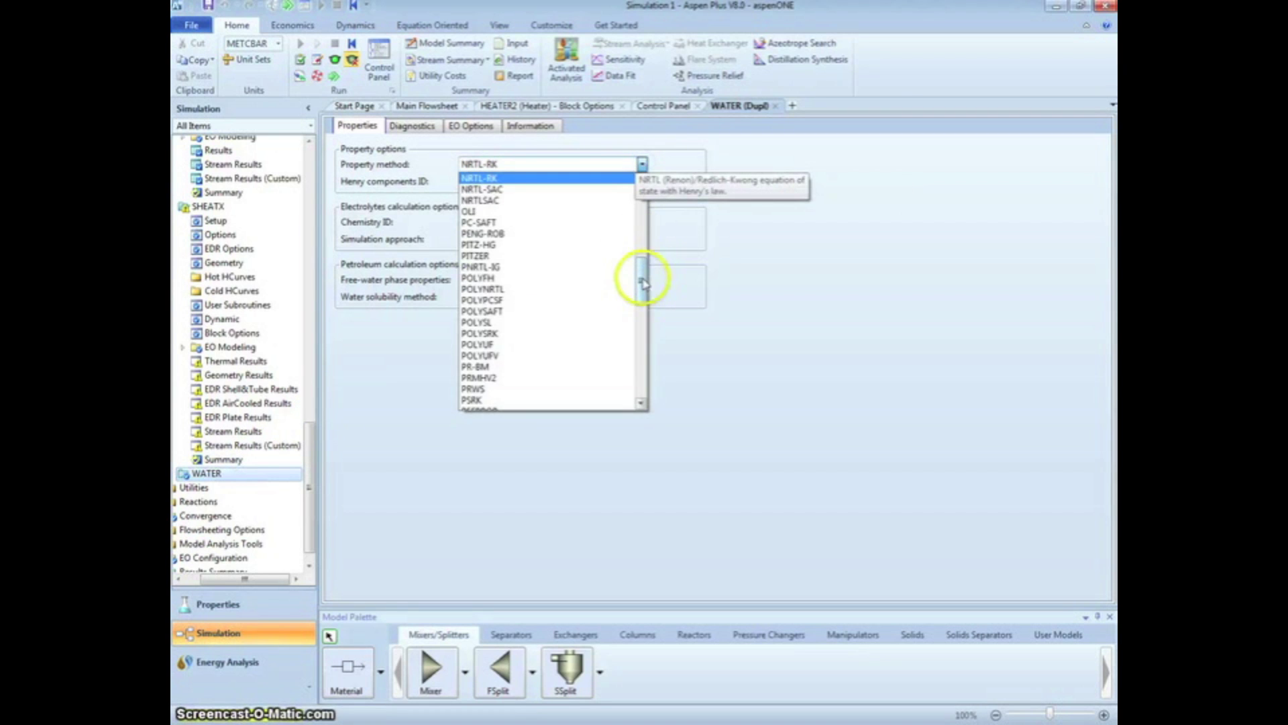
pyautogui.moveTo(643, 282); pyautogui.dragTo(642, 339)
pyautogui.click(528, 266)
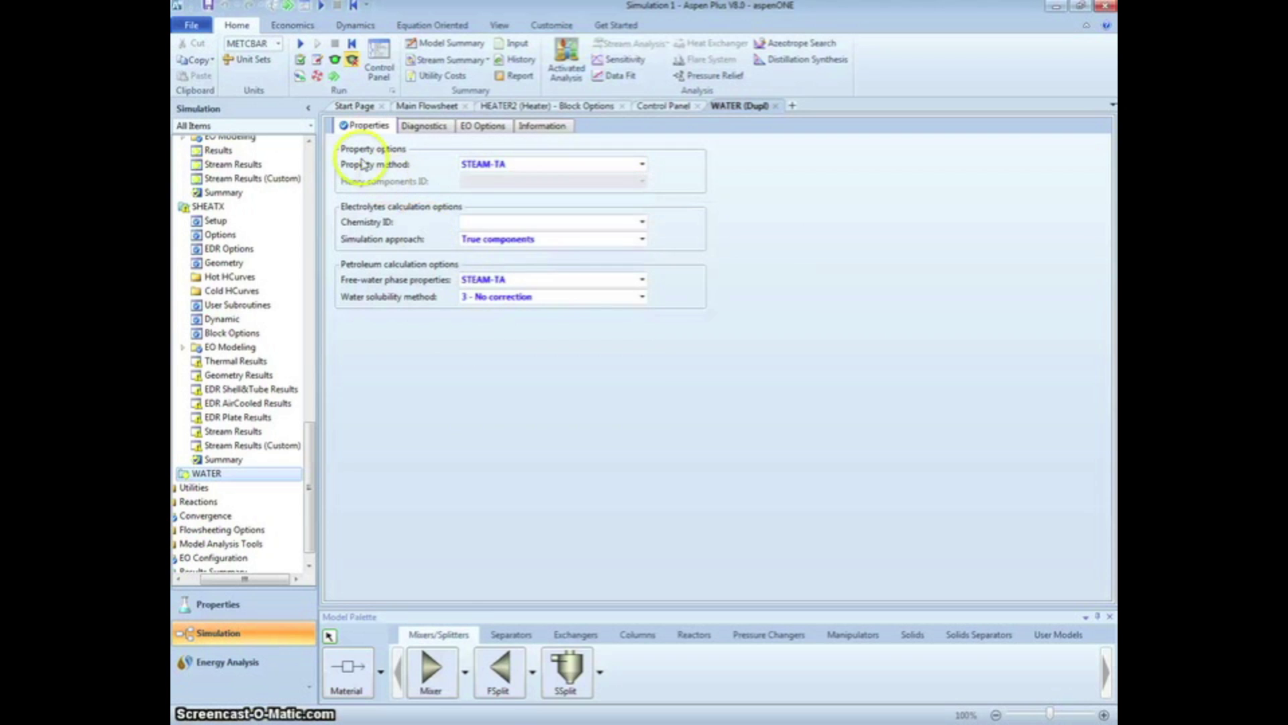
pyautogui.click(334, 76)
# Step: Run the simulation and dismiss the Economic Analysis prompt
pyautogui.click(747, 405)
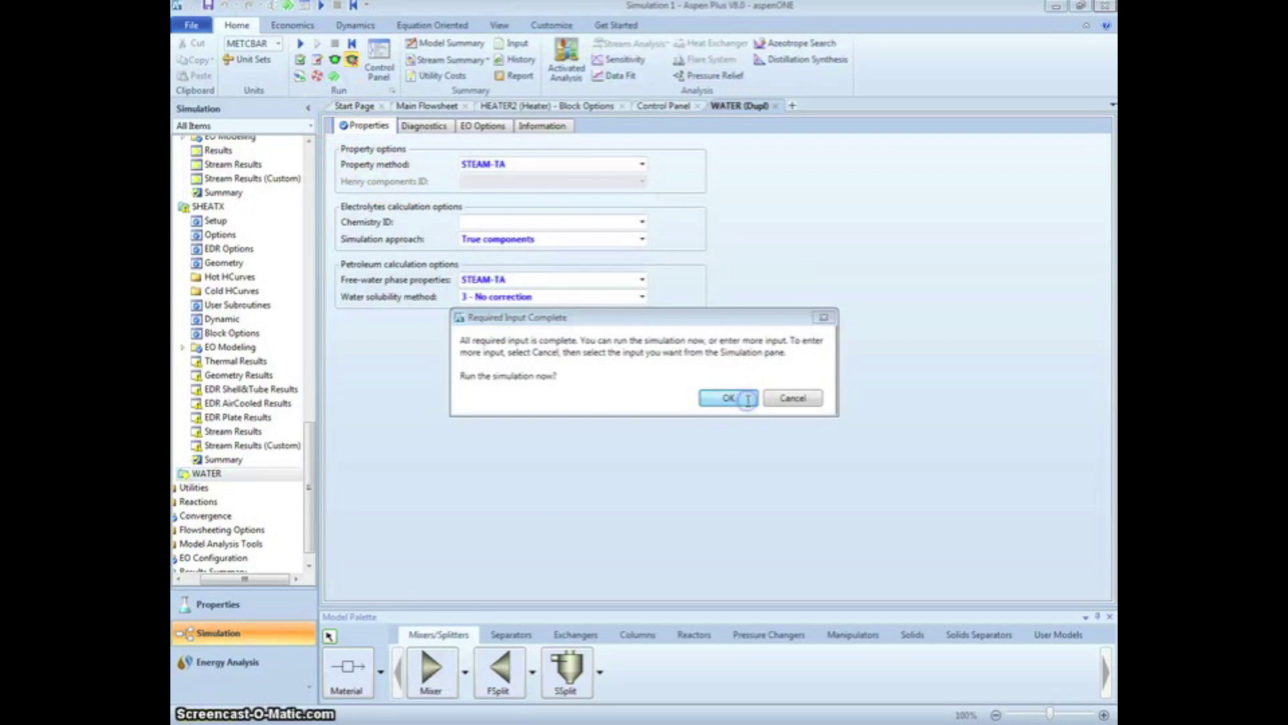
pyautogui.click(684, 391)
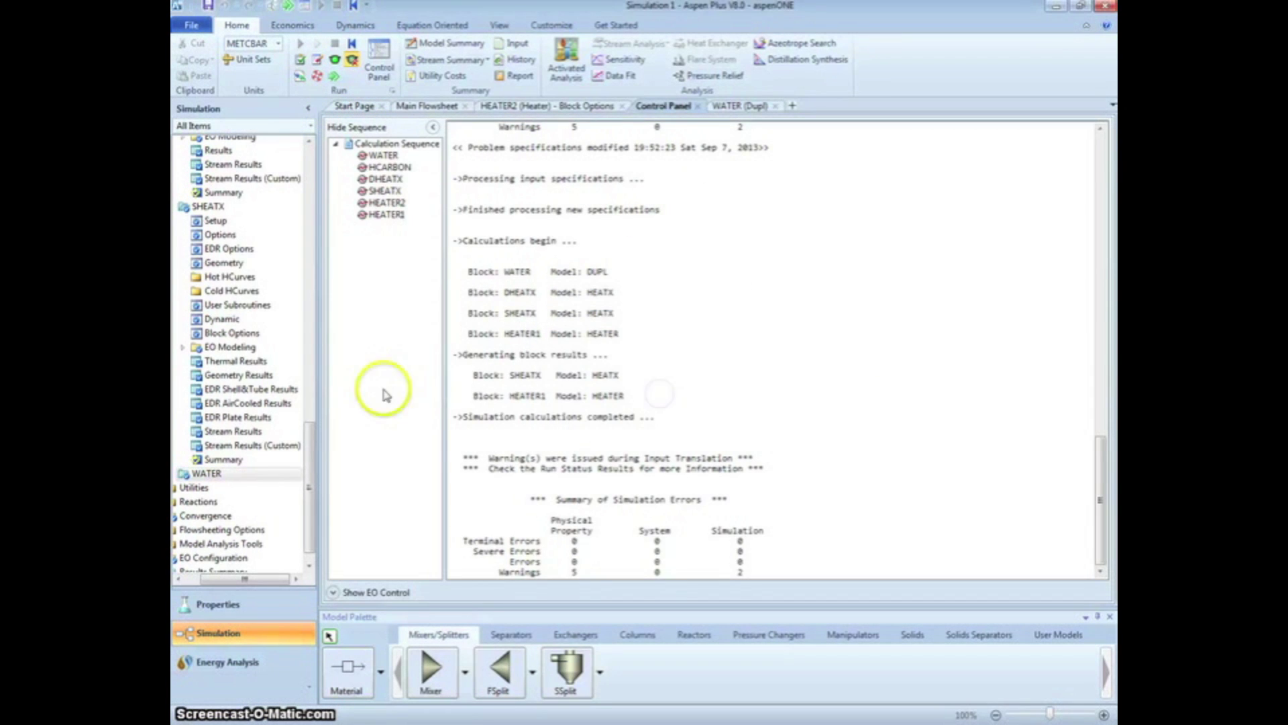
pyautogui.moveTo(310, 454); pyautogui.dragTo(314, 287)
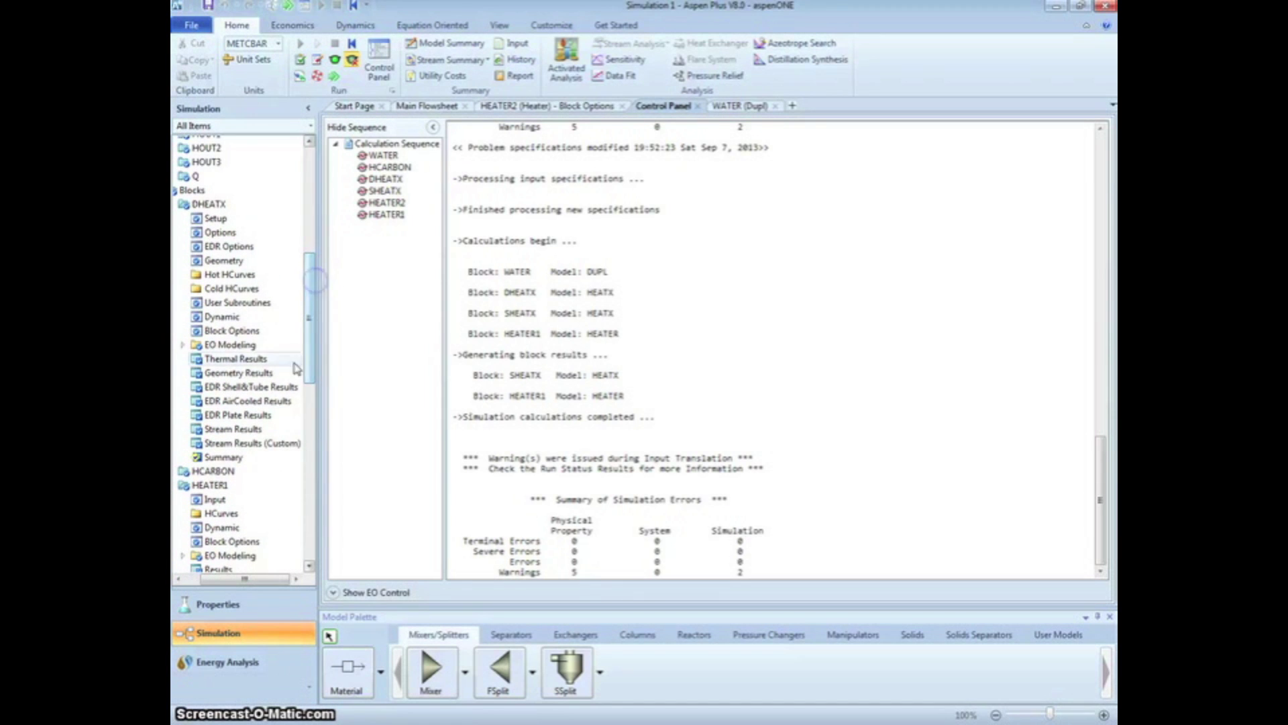
# Step: Review DHEATX's thermal results and exchanger sizing details, then bring up SHEATX's thermal results
pyautogui.click(252, 359)
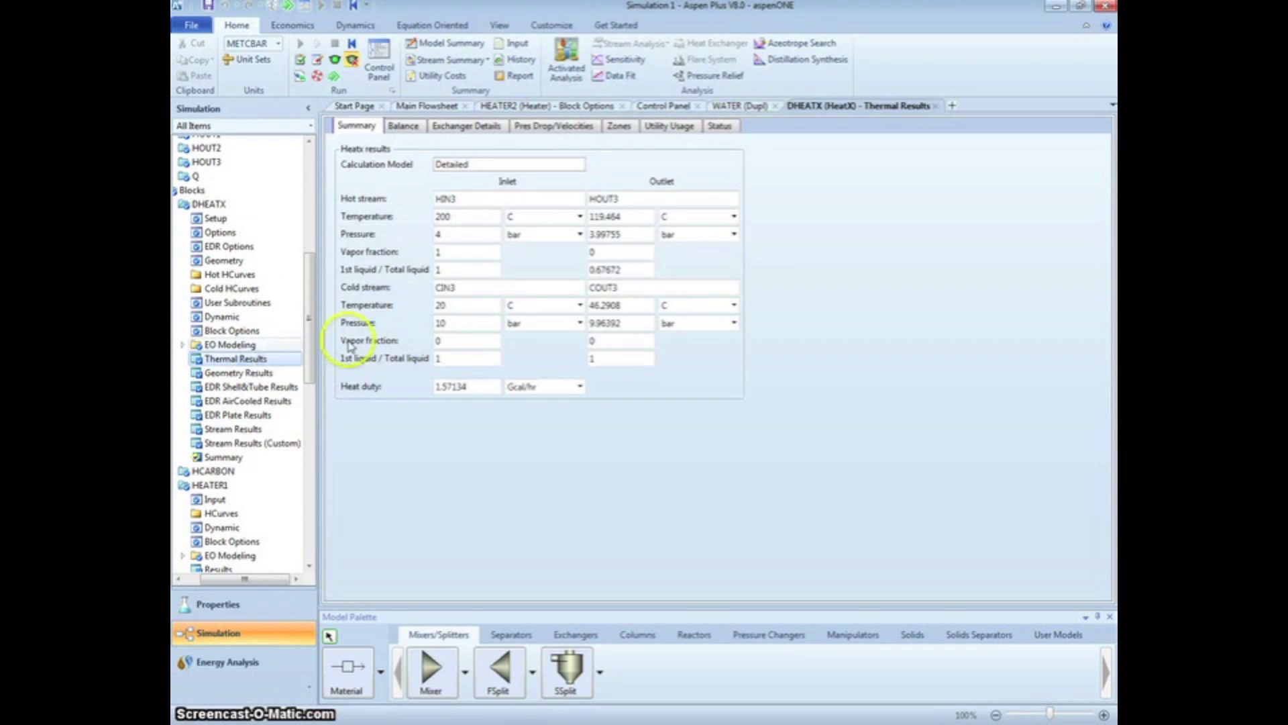
pyautogui.click(615, 219)
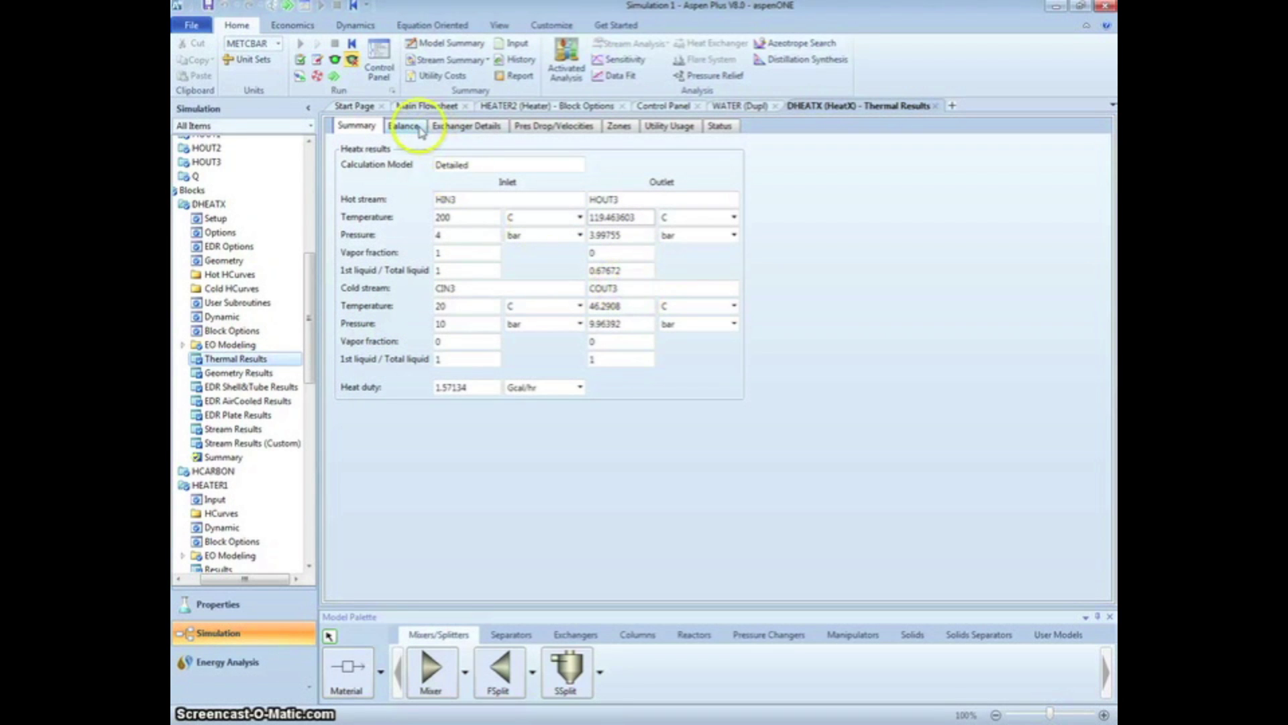
pyautogui.click(495, 128)
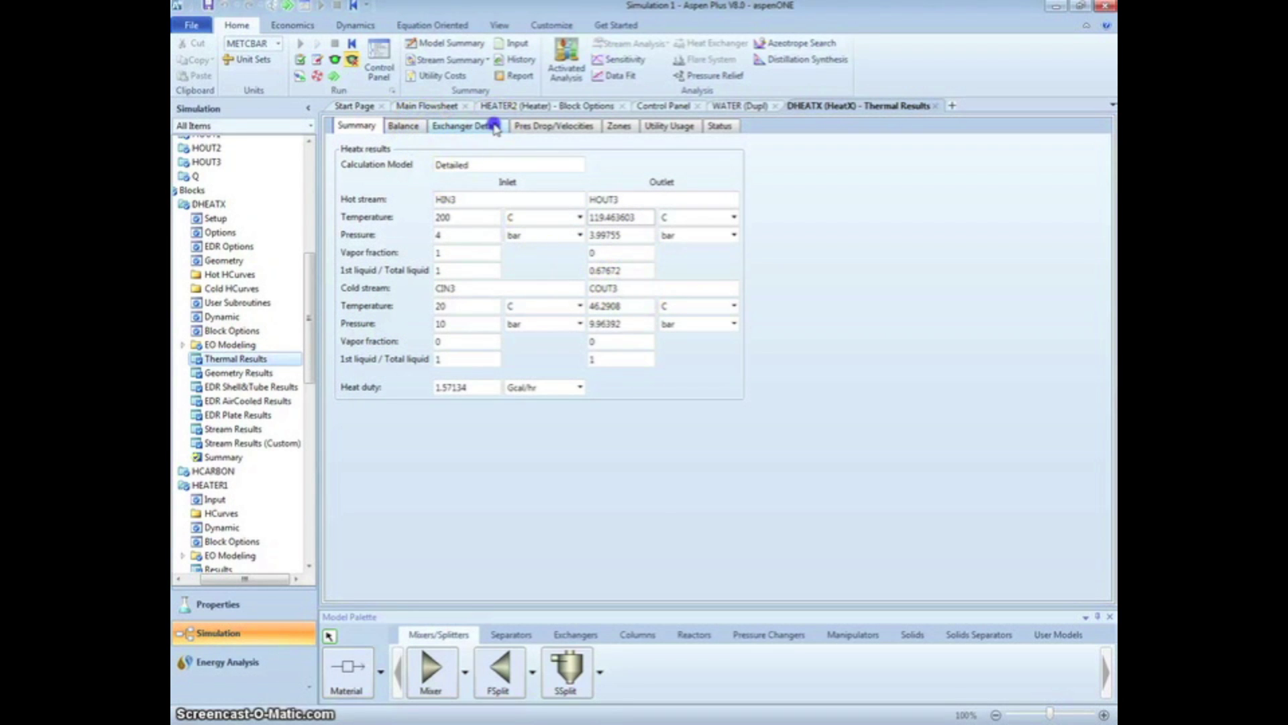
pyautogui.click(522, 197)
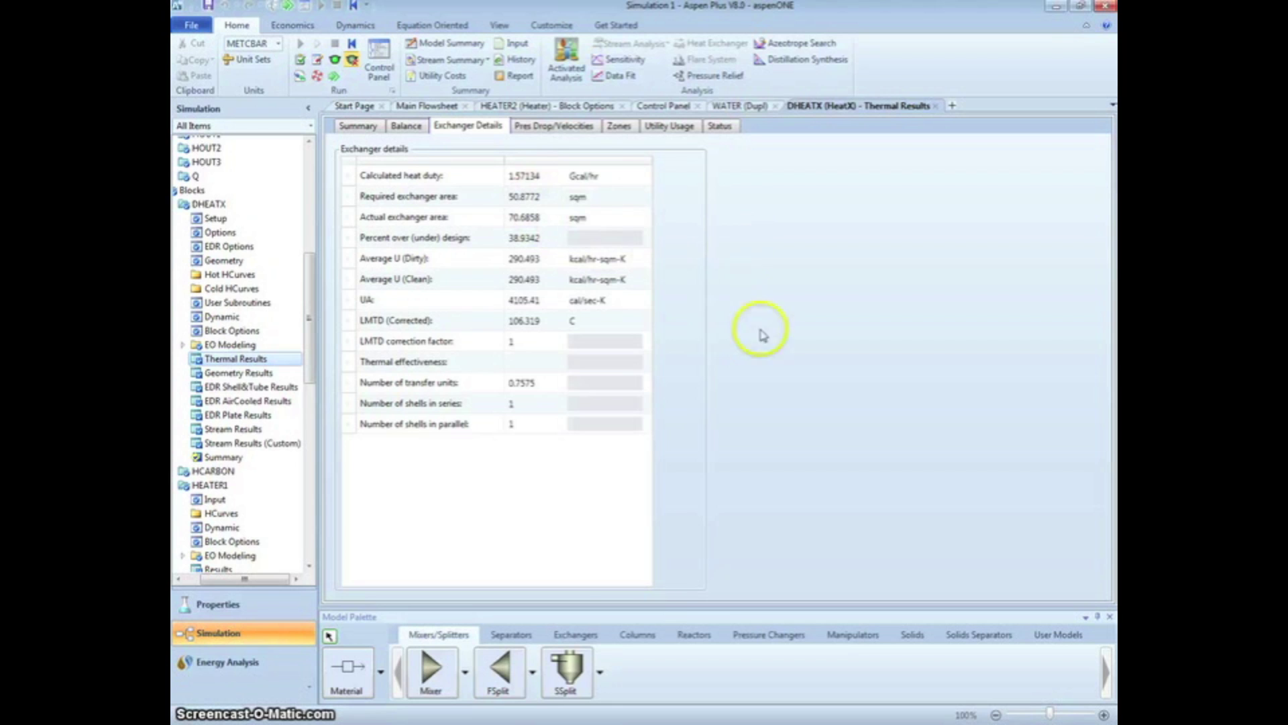
pyautogui.click(311, 356)
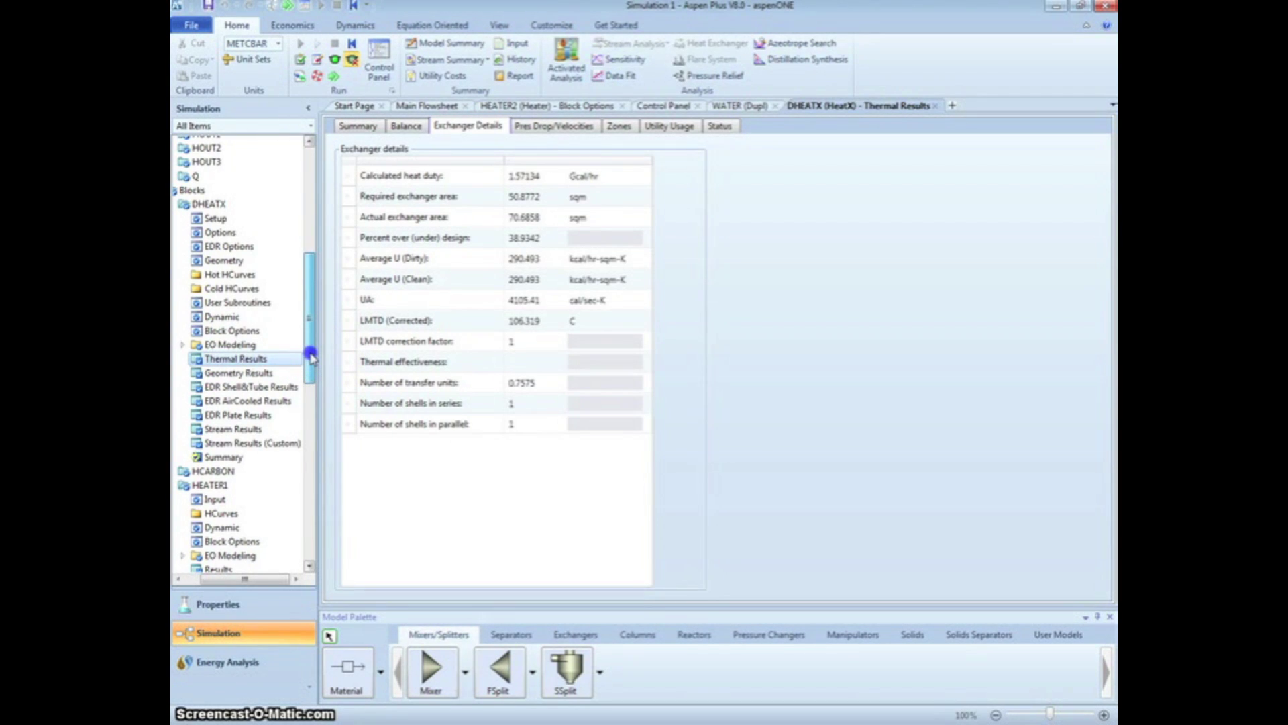
pyautogui.moveTo(310, 365); pyautogui.dragTo(315, 504)
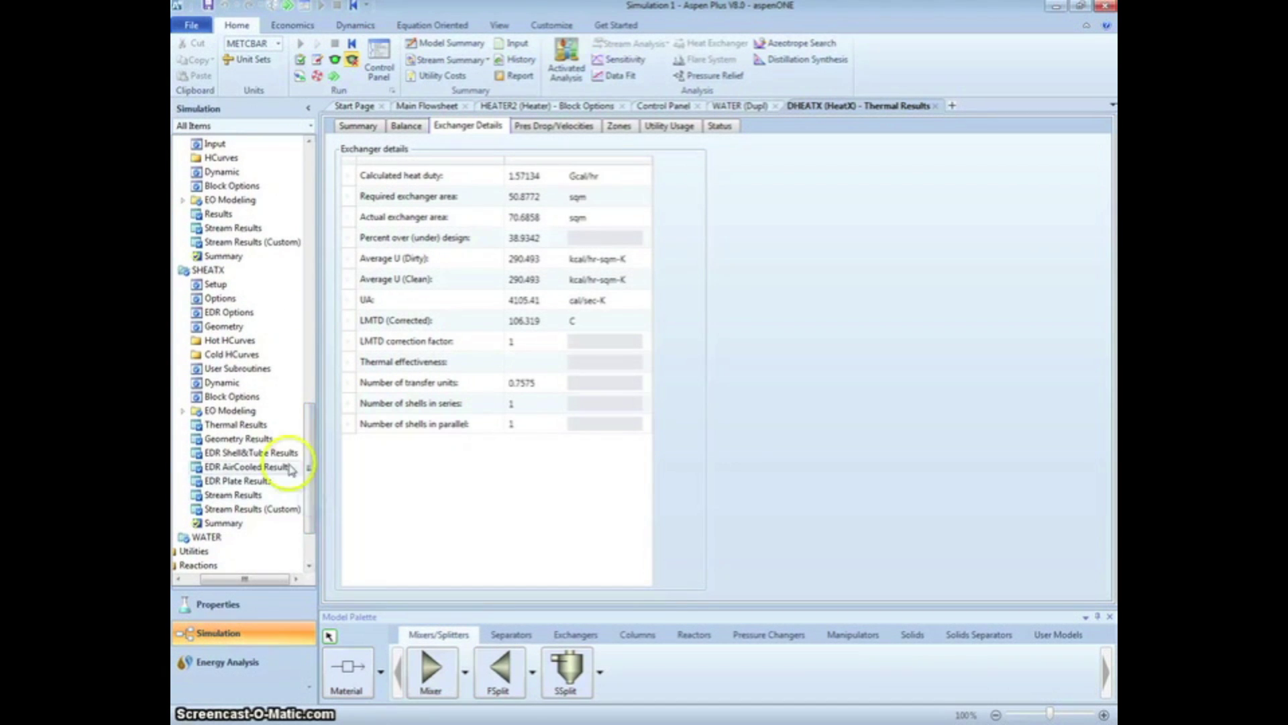
pyautogui.click(239, 425)
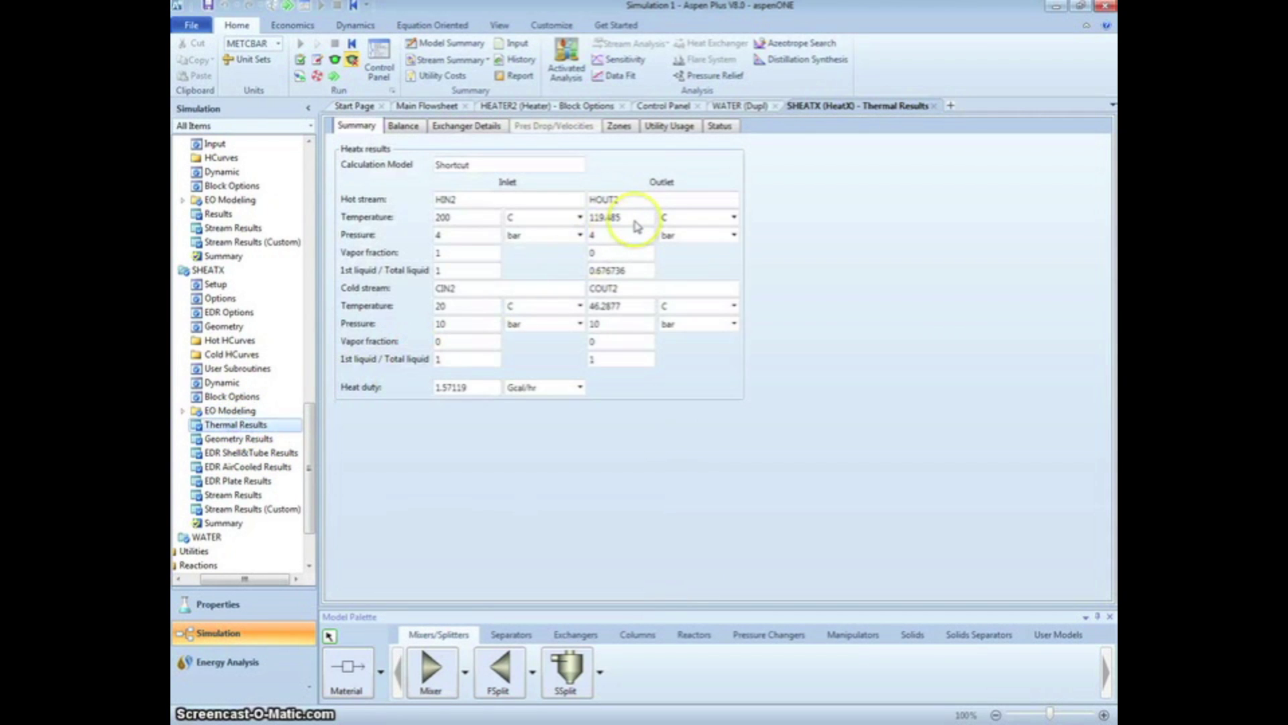
# Step: Check SHEATX's exchanger details, then HEATER1 and HEATER2 results (143.612 C outlet, -1.6803 Gcal/hr)
pyautogui.click(467, 128)
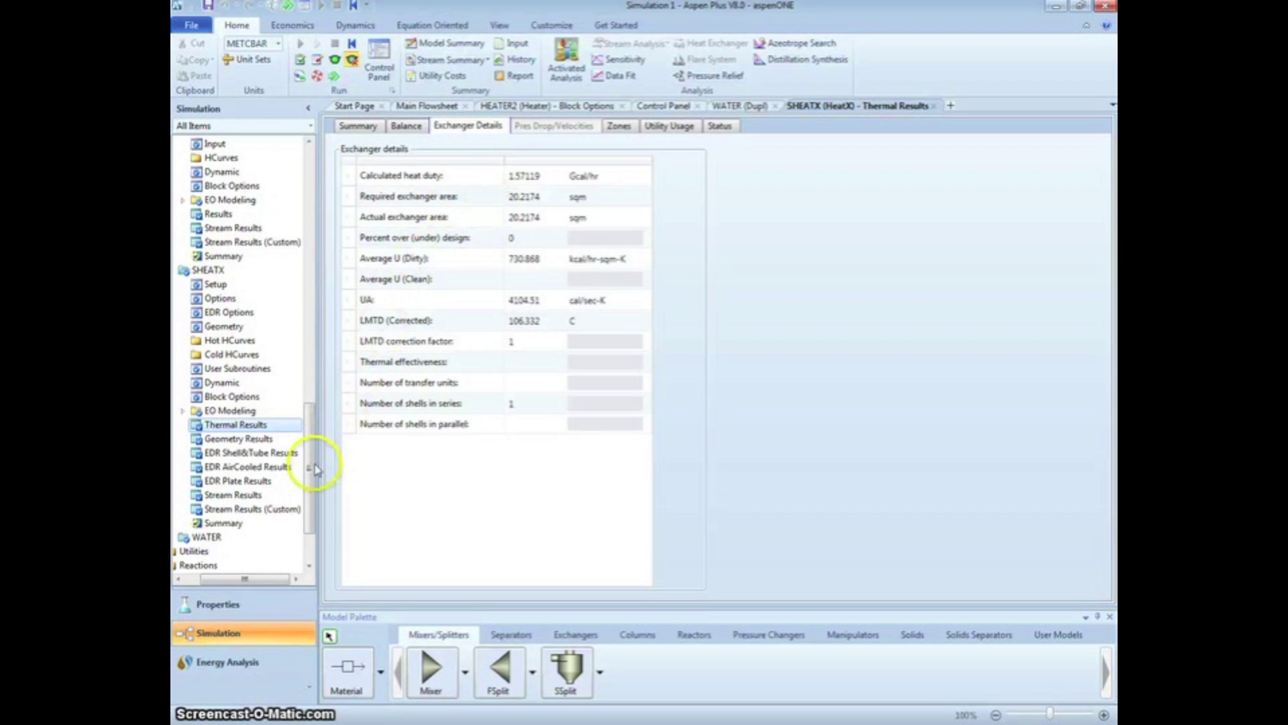
pyautogui.moveTo(307, 456); pyautogui.dragTo(306, 374)
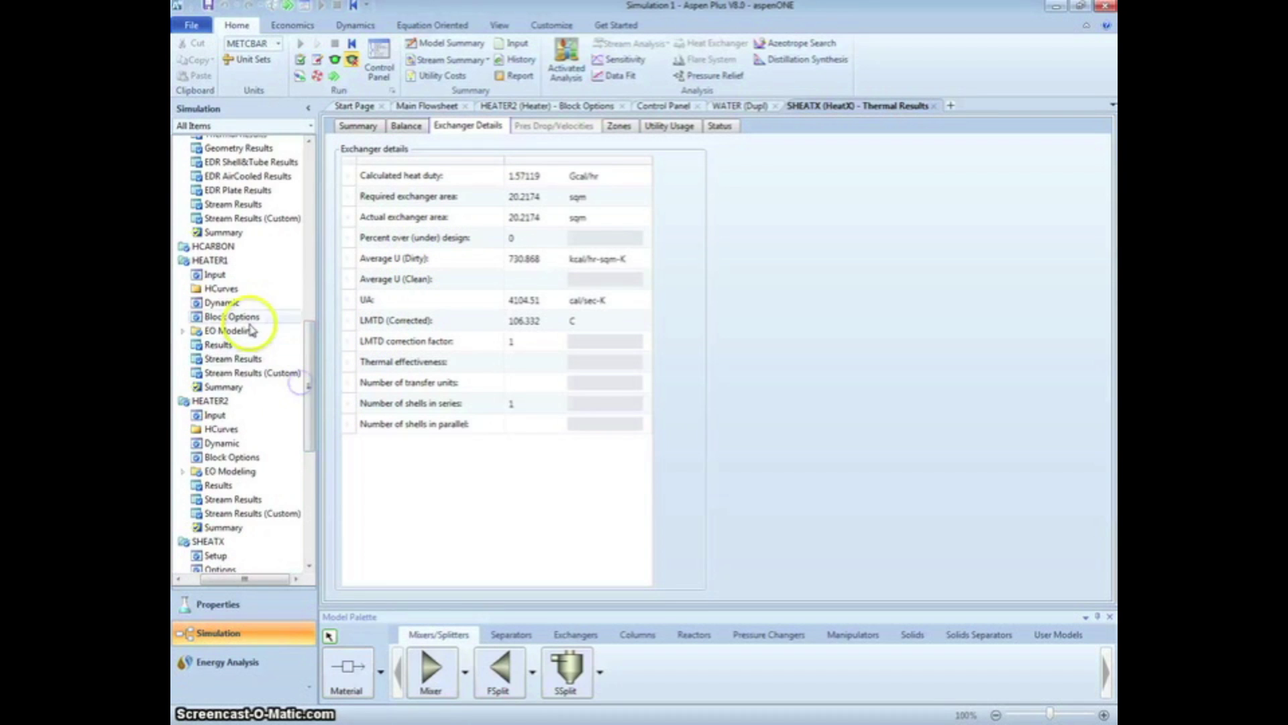
pyautogui.click(233, 345)
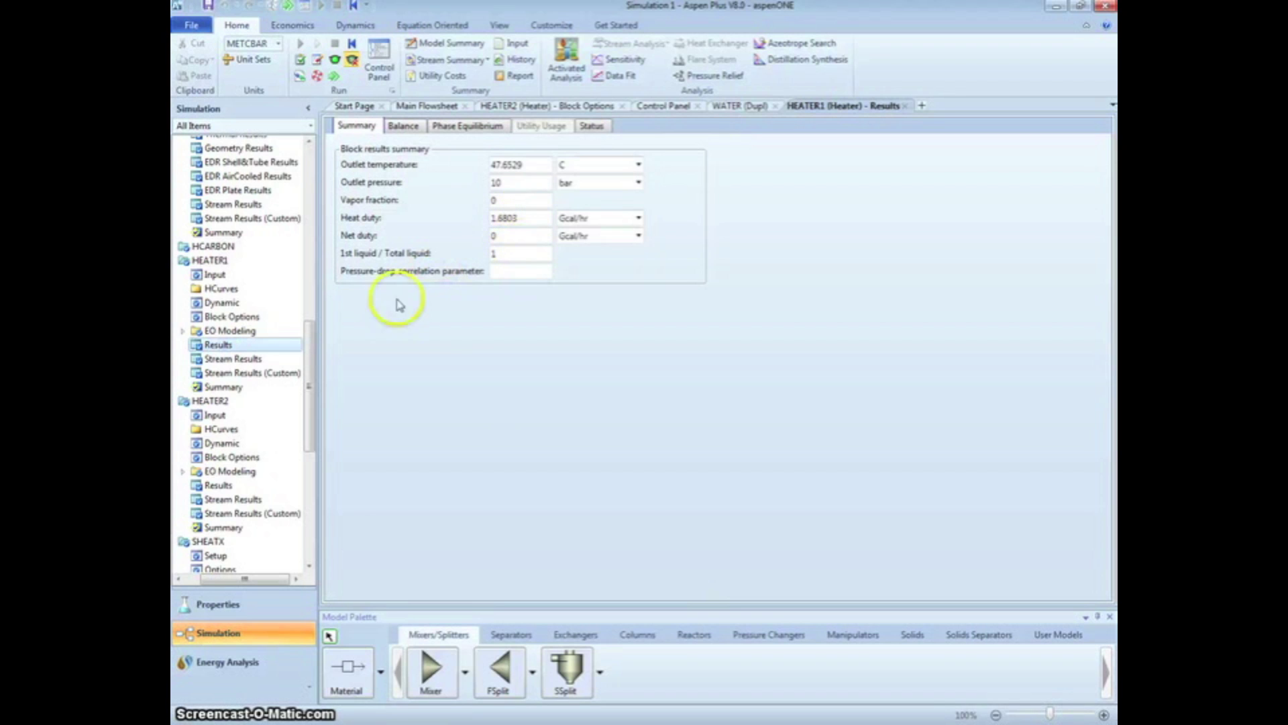
pyautogui.click(228, 485)
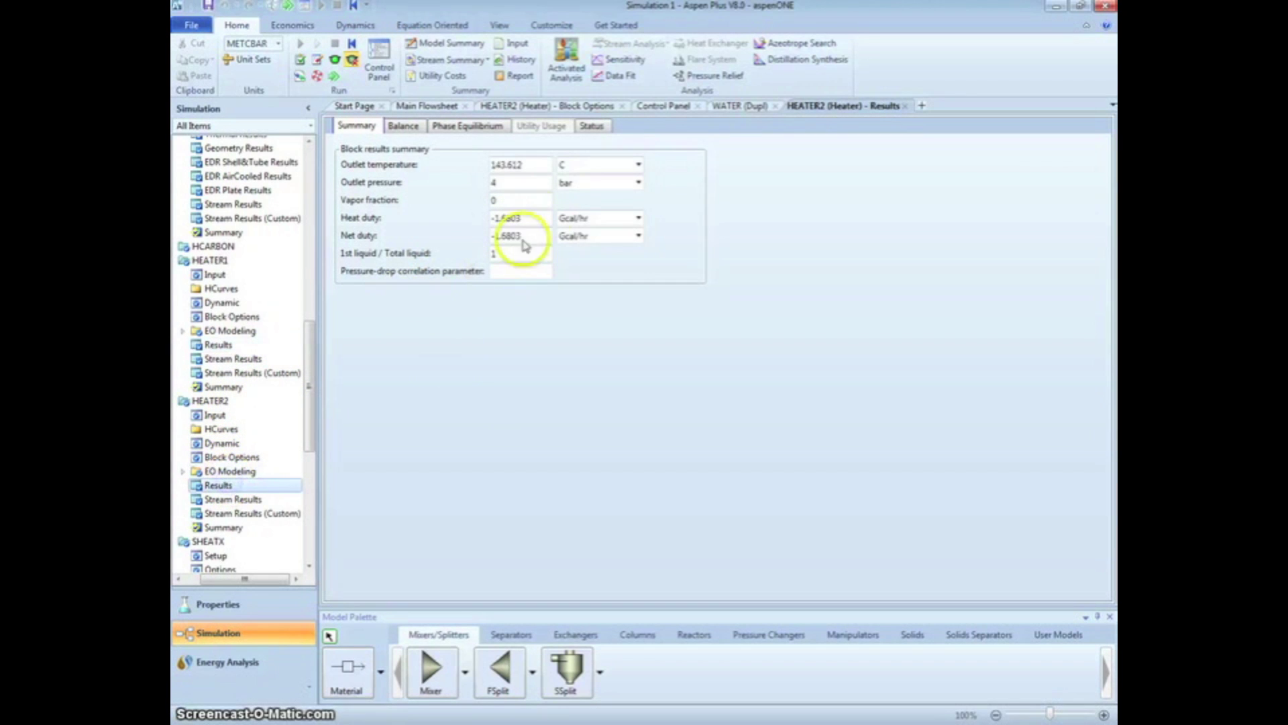